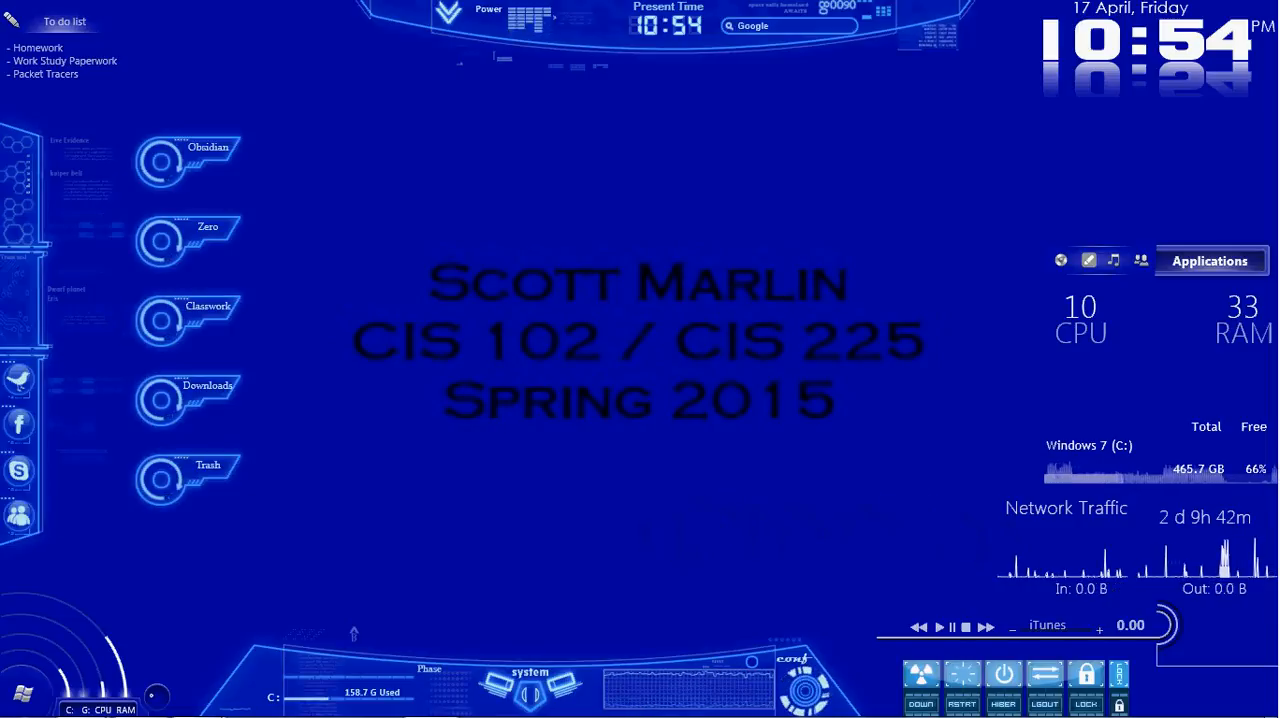
Step: Bring up the Cisco Packet Tracer topology window together with the PT Activity instructions window
{"action": "mouse_move", "coordinate": [357, 706]}
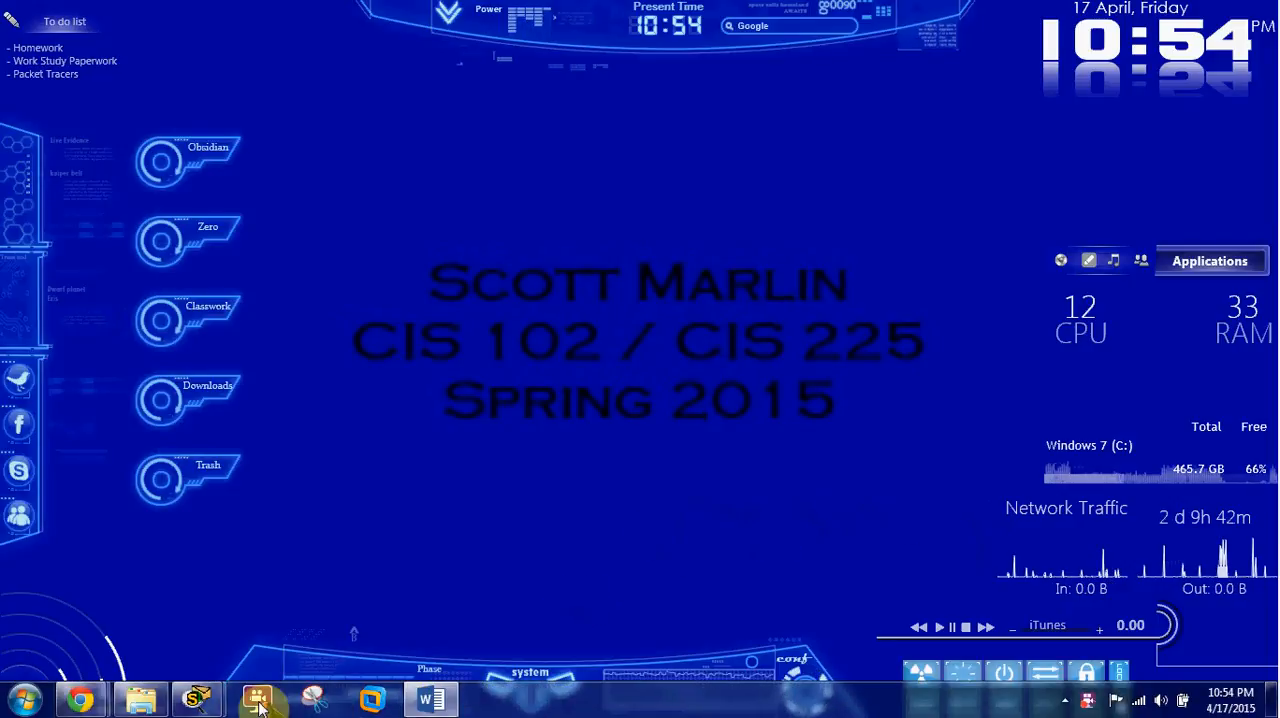
{"action": "mouse_move", "coordinate": [205, 702]}
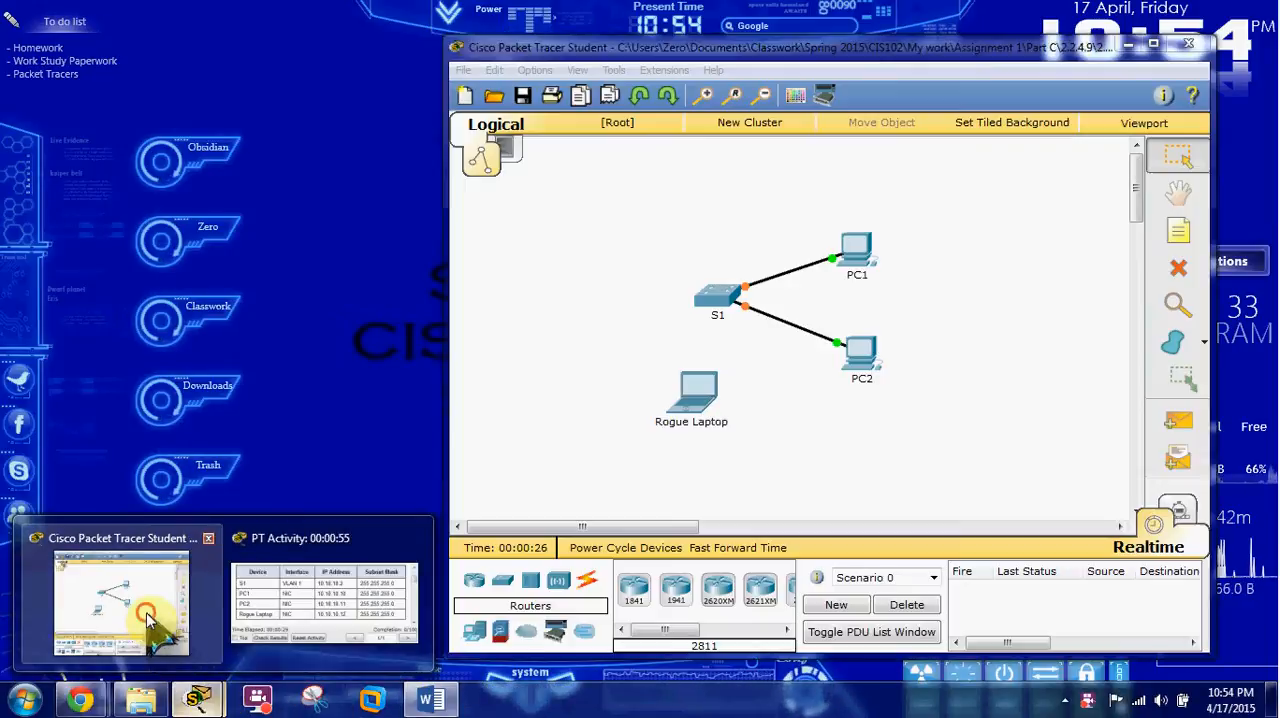
{"action": "left_click", "coordinate": [160, 634]}
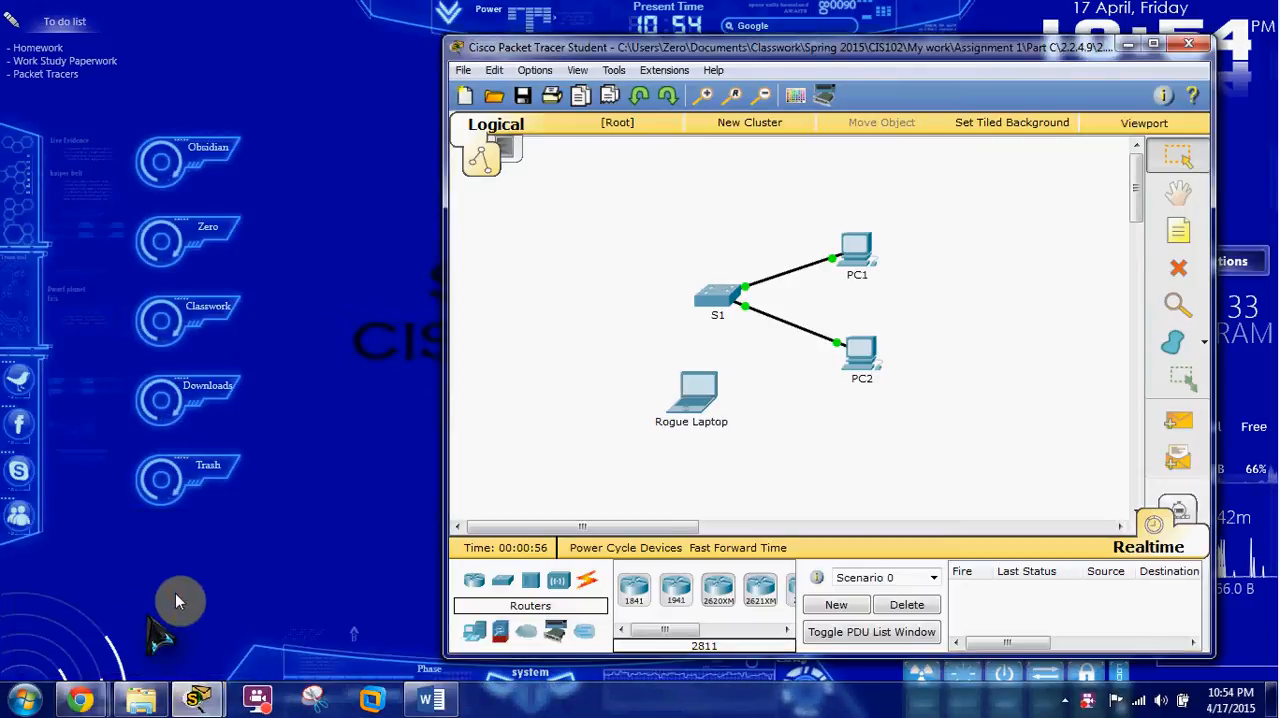
{"action": "left_click", "coordinate": [217, 702]}
{"action": "left_click", "coordinate": [300, 634]}
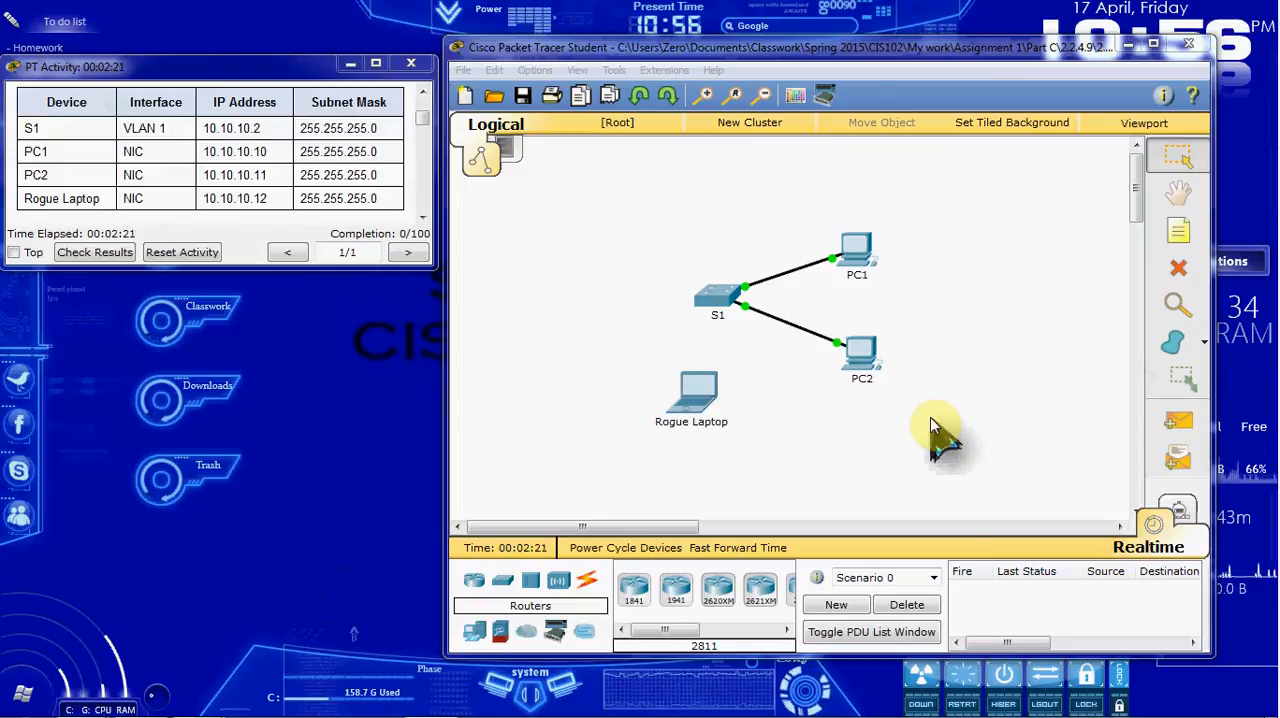
Step: Open switch S1's command line and enter global configuration mode with en and conf t
{"action": "left_click", "coordinate": [714, 295]}
{"action": "left_click", "coordinate": [507, 149]}
{"action": "left_click_drag", "start_coordinate": [556, 121], "coordinate": [668, 88]}
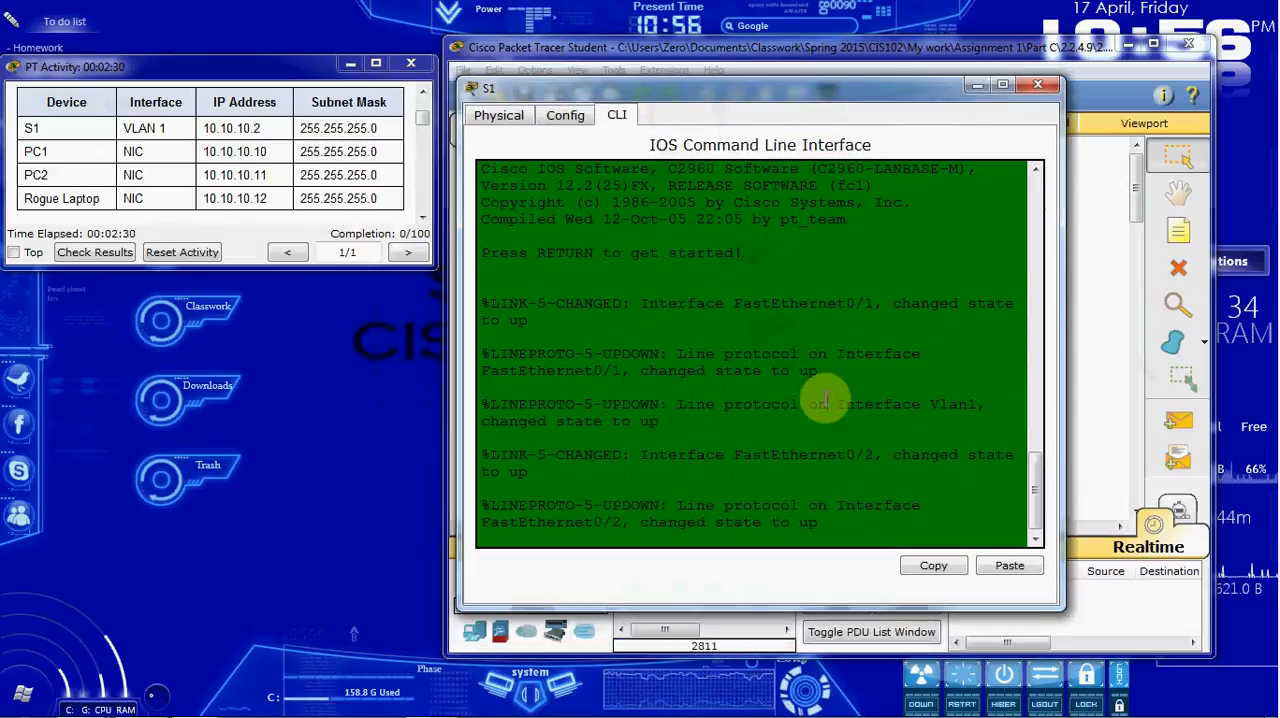
{"action": "key", "text": "Return"}
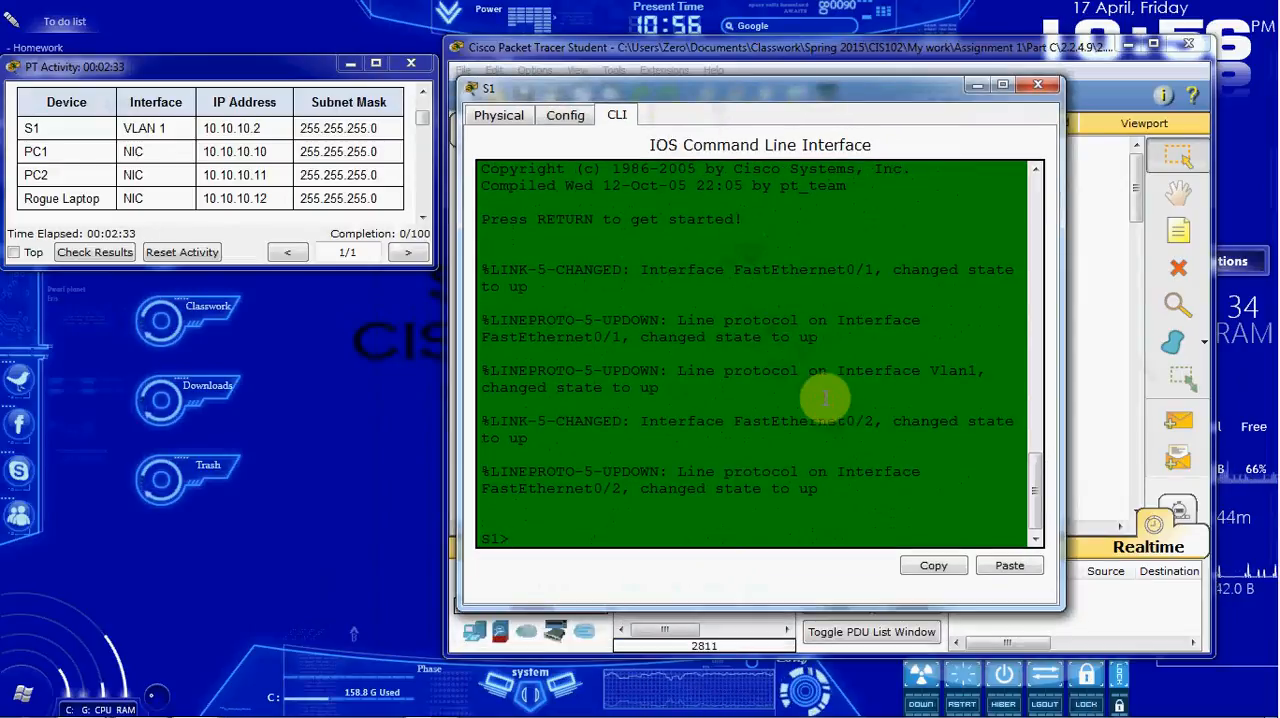
{"action": "type", "text": "en"}
{"action": "key", "text": "Return"}
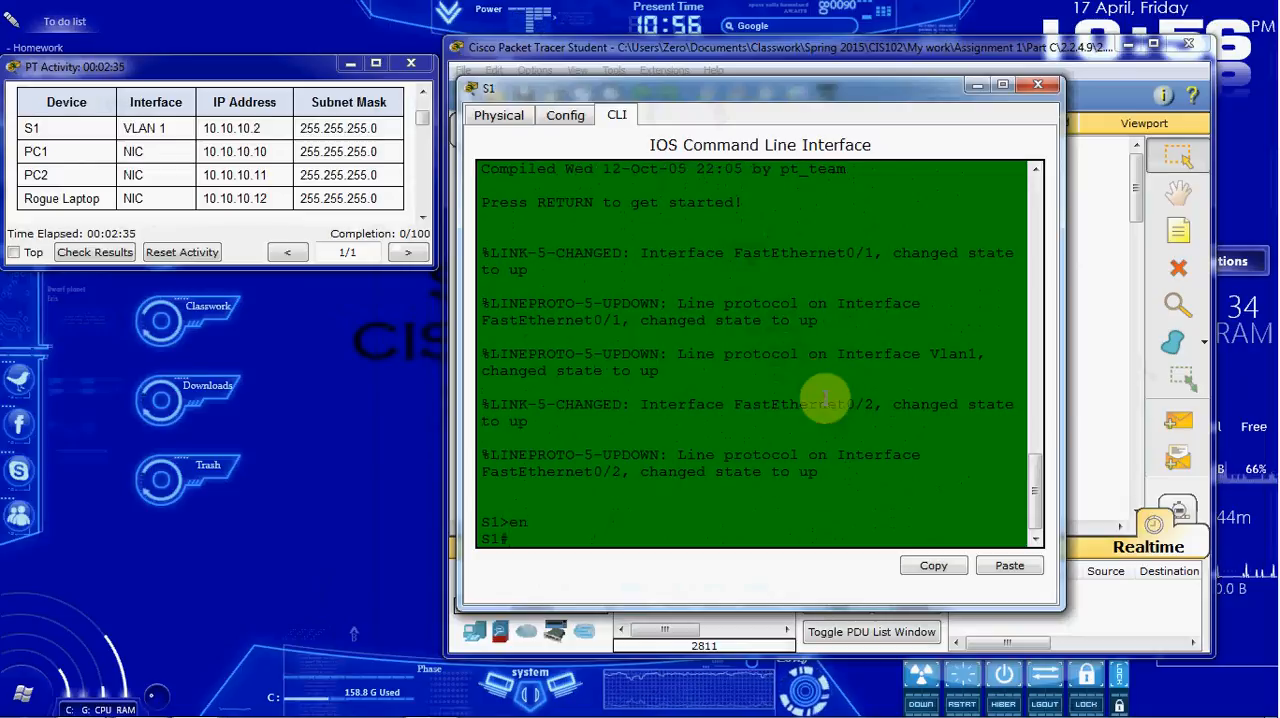
{"action": "type", "text": "conf t"}
{"action": "key", "text": "Return"}
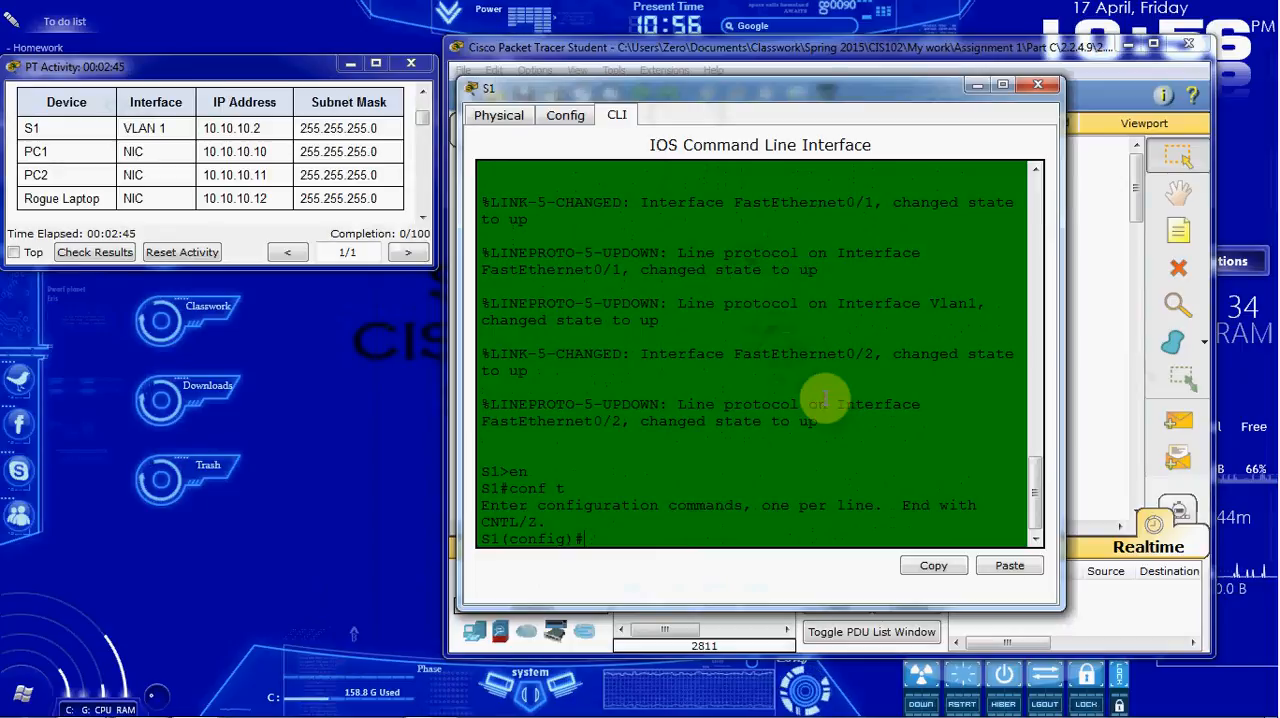
Step: Enter interface range configuration for S1's ports with int range f0/1 - 2
{"action": "type", "text": "int "}
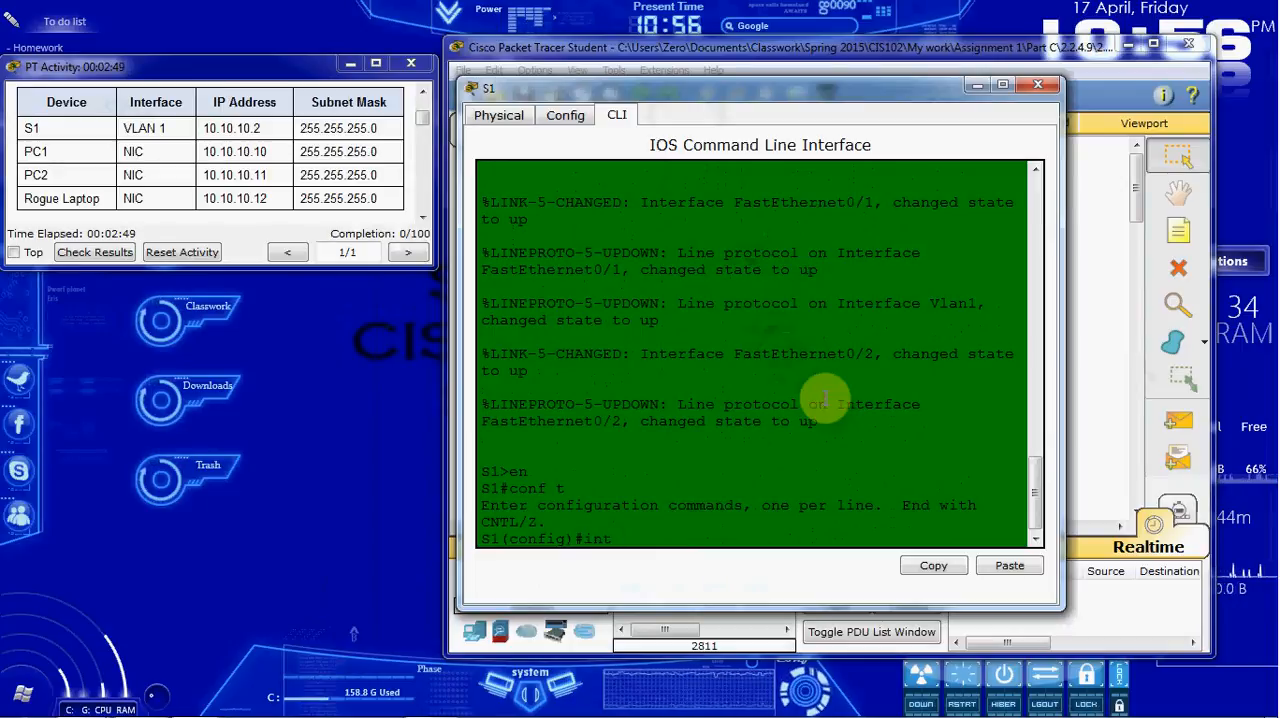
{"action": "type", "text": "range fa"}
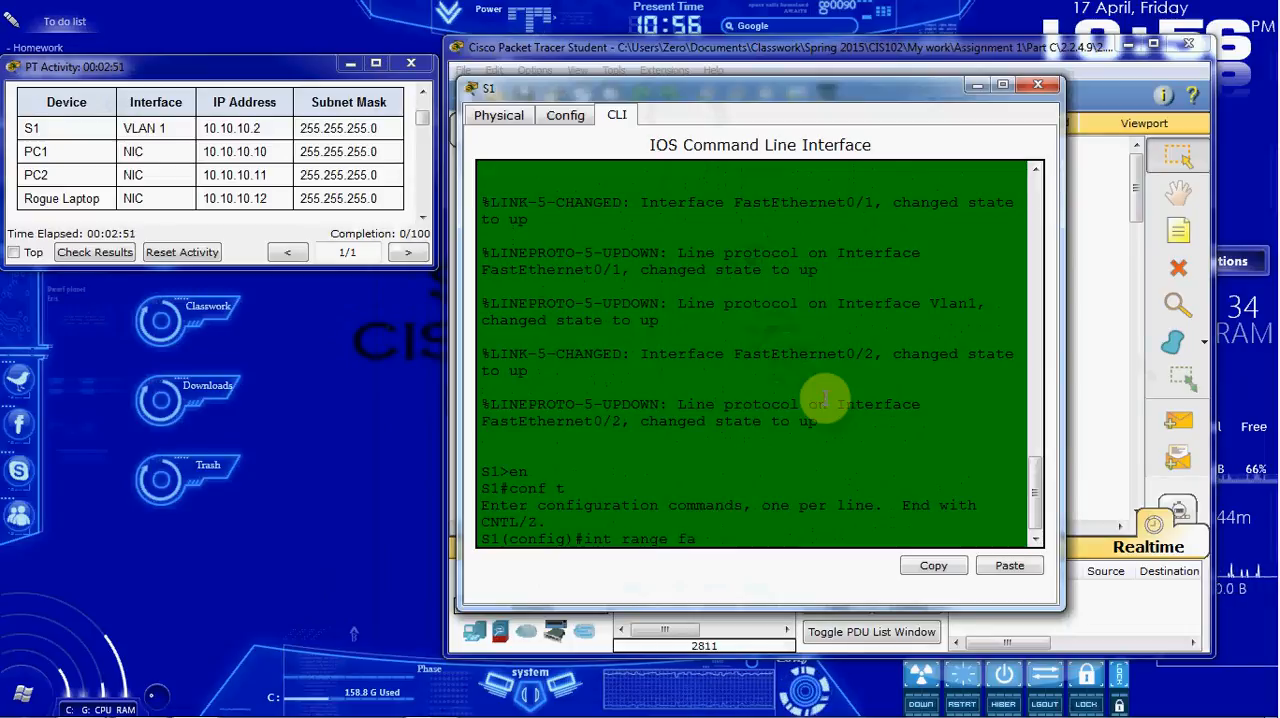
{"action": "key", "text": "BackSpace"}
{"action": "type", "text": "0/"}
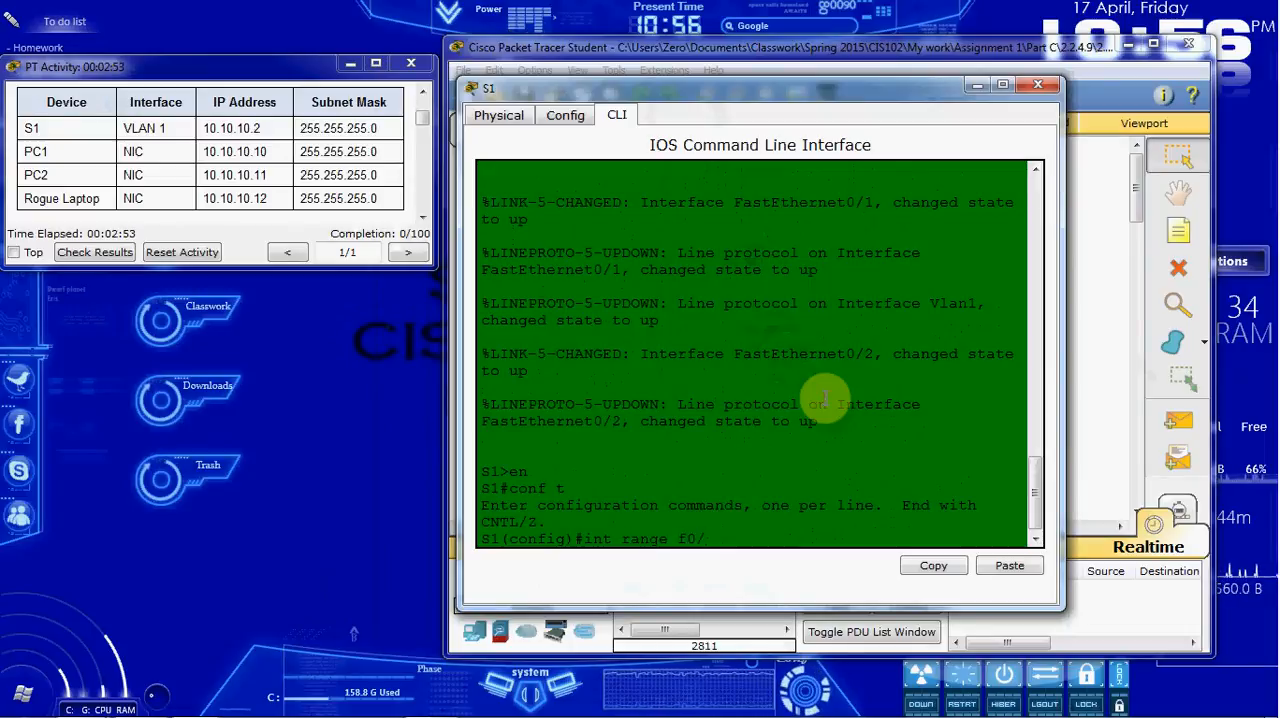
{"action": "type", "text": "1 - "}
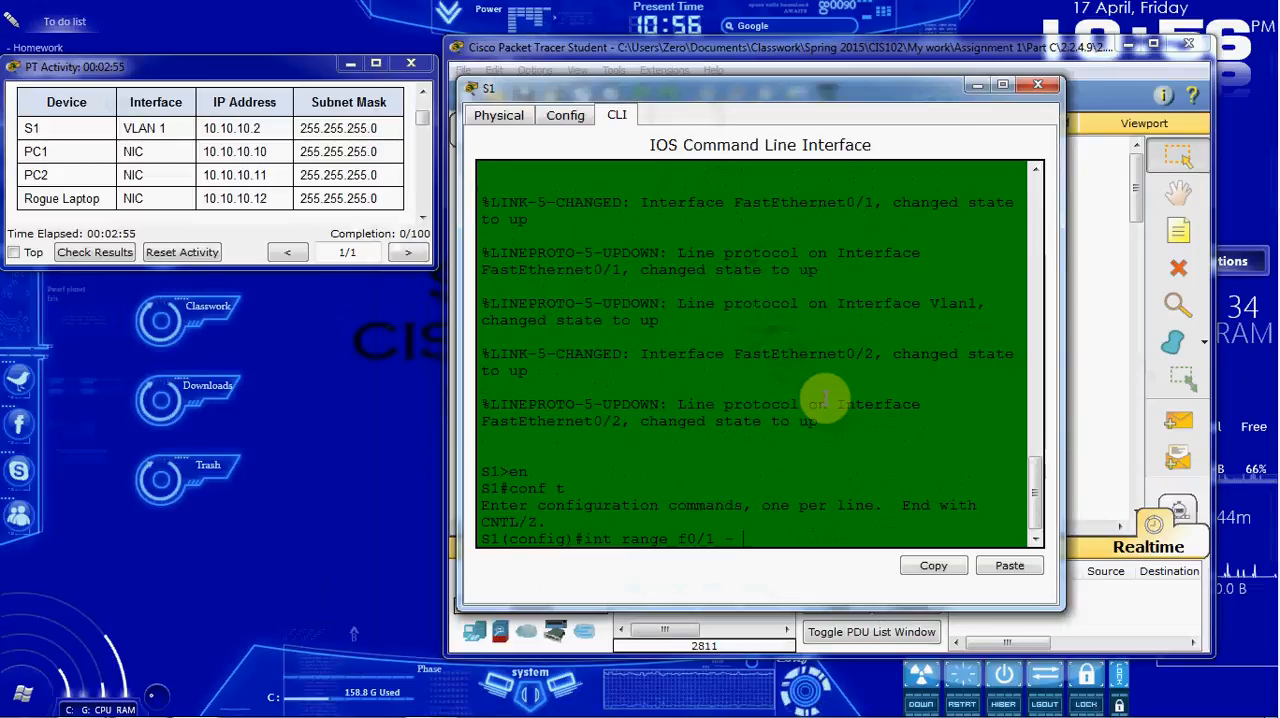
{"action": "type", "text": "2"}
{"action": "key", "text": "Return"}
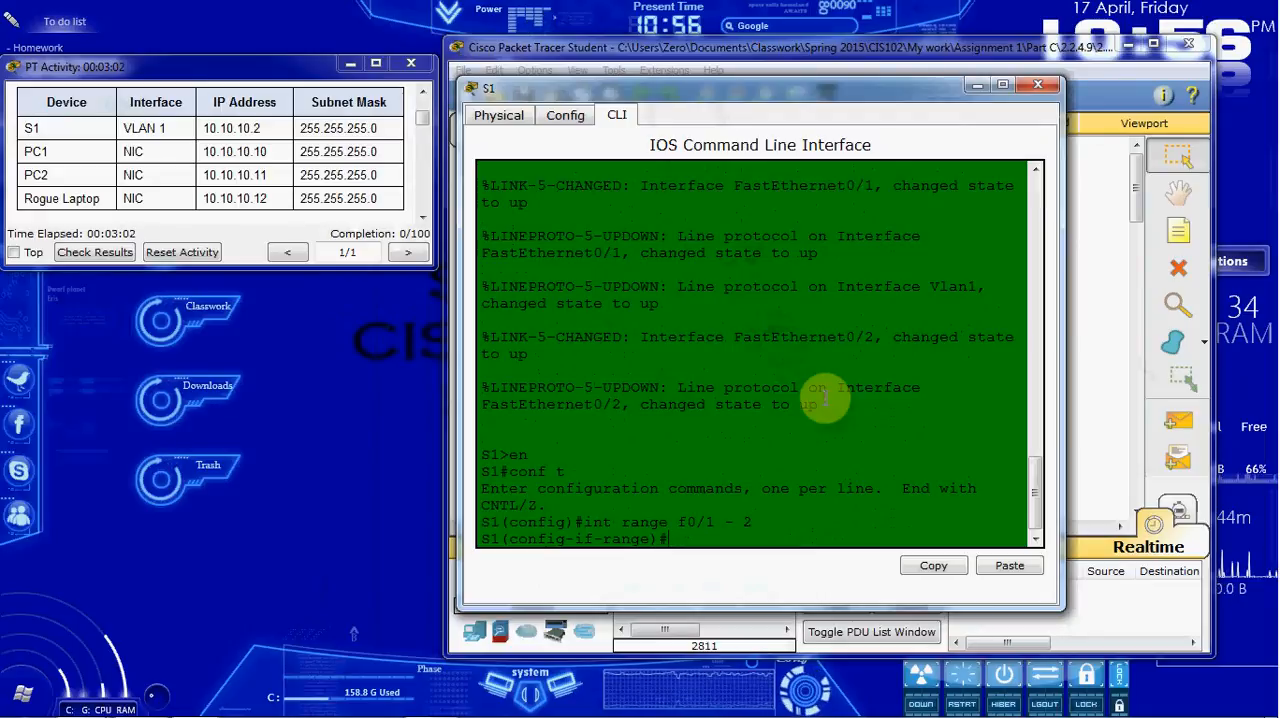
Step: Enable port security on the f0/1 - 2 range with switchport port-security
{"action": "type", "text": "switchport security"}
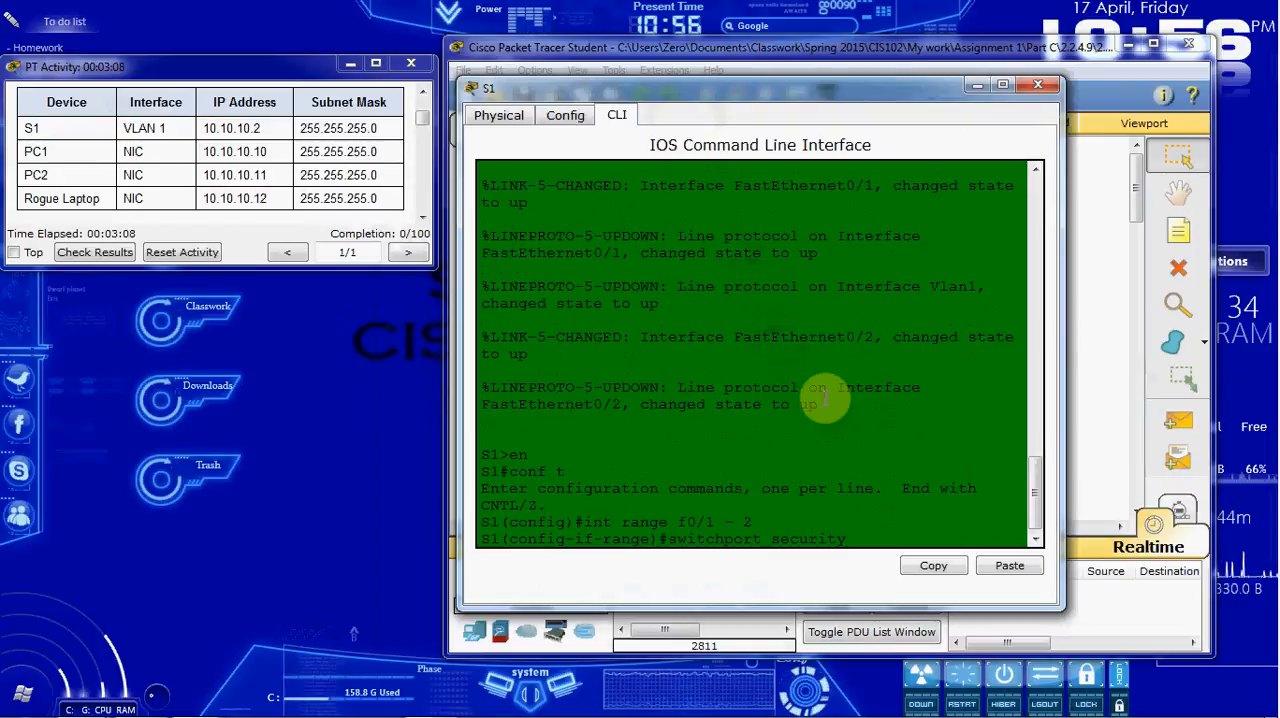
{"action": "key", "text": "Left"}
{"action": "key", "text": "Left"}
{"action": "key", "text": "Left"}
{"action": "key", "text": "Left"}
{"action": "key", "text": "Left"}
{"action": "key", "text": "Left"}
{"action": "key", "text": "Left"}
{"action": "key", "text": "Left"}
{"action": "type", "text": "port-"}
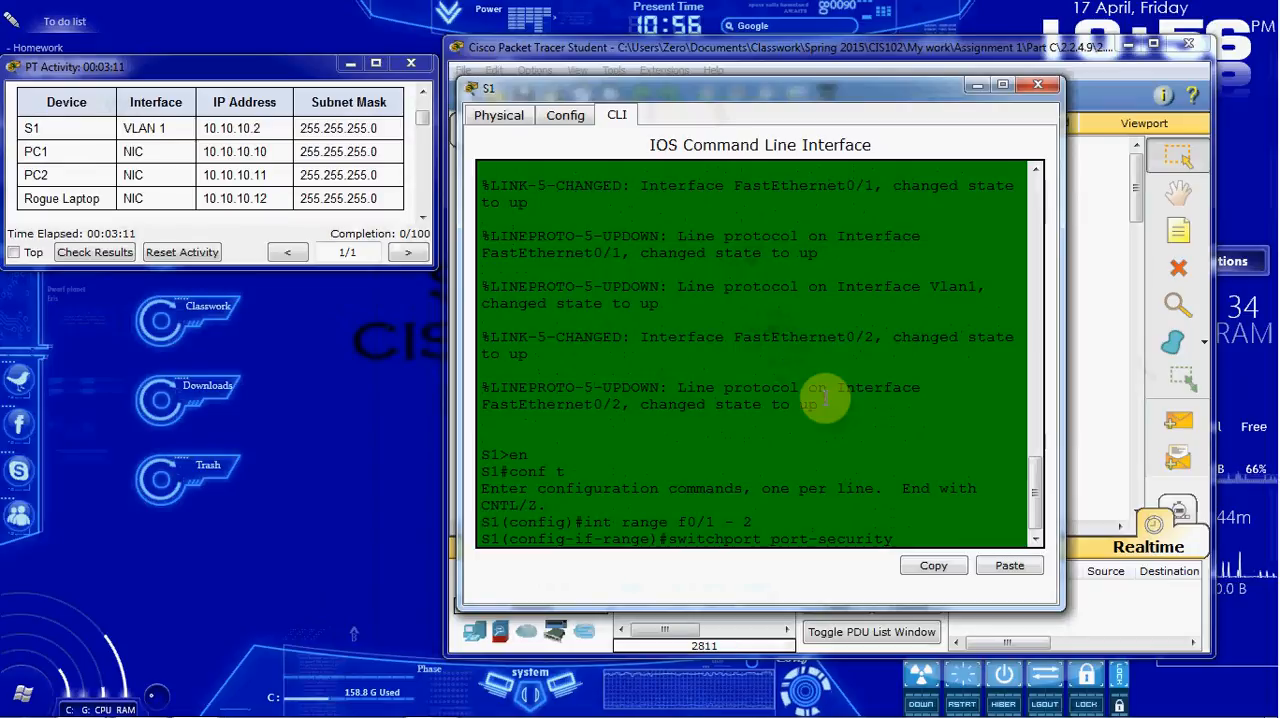
{"action": "key", "text": "End"}
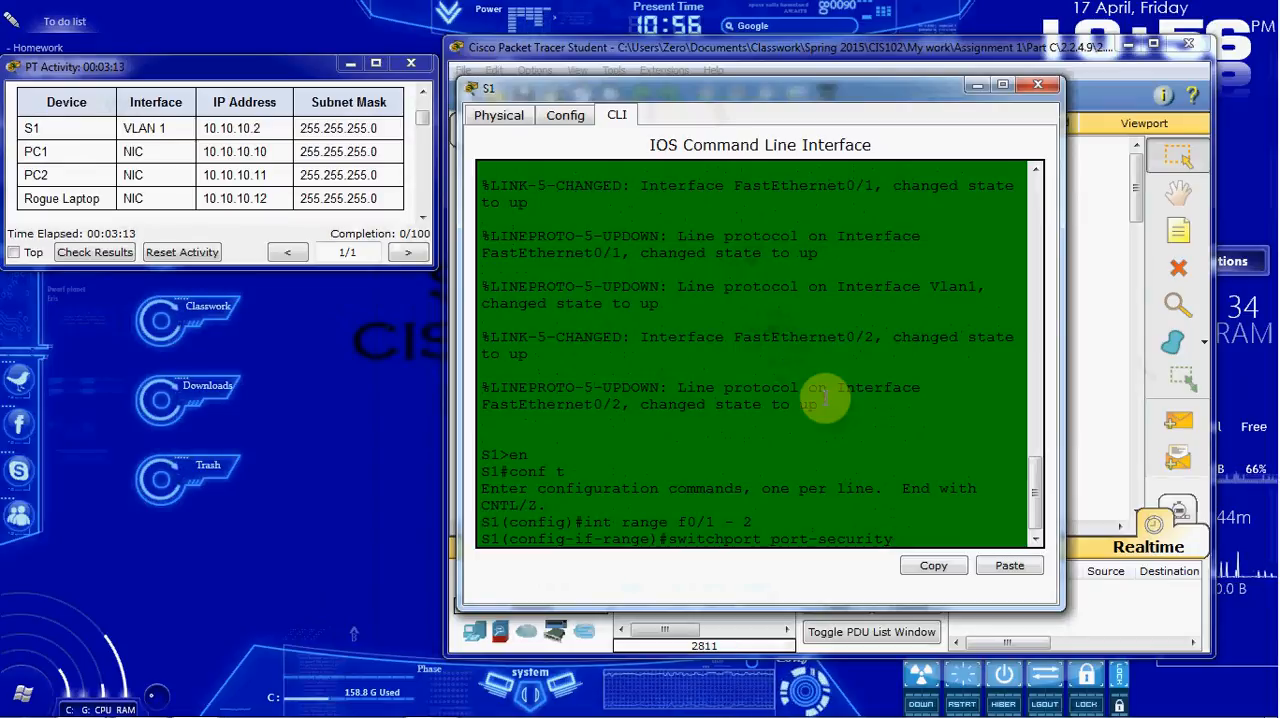
{"action": "key", "text": "Return"}
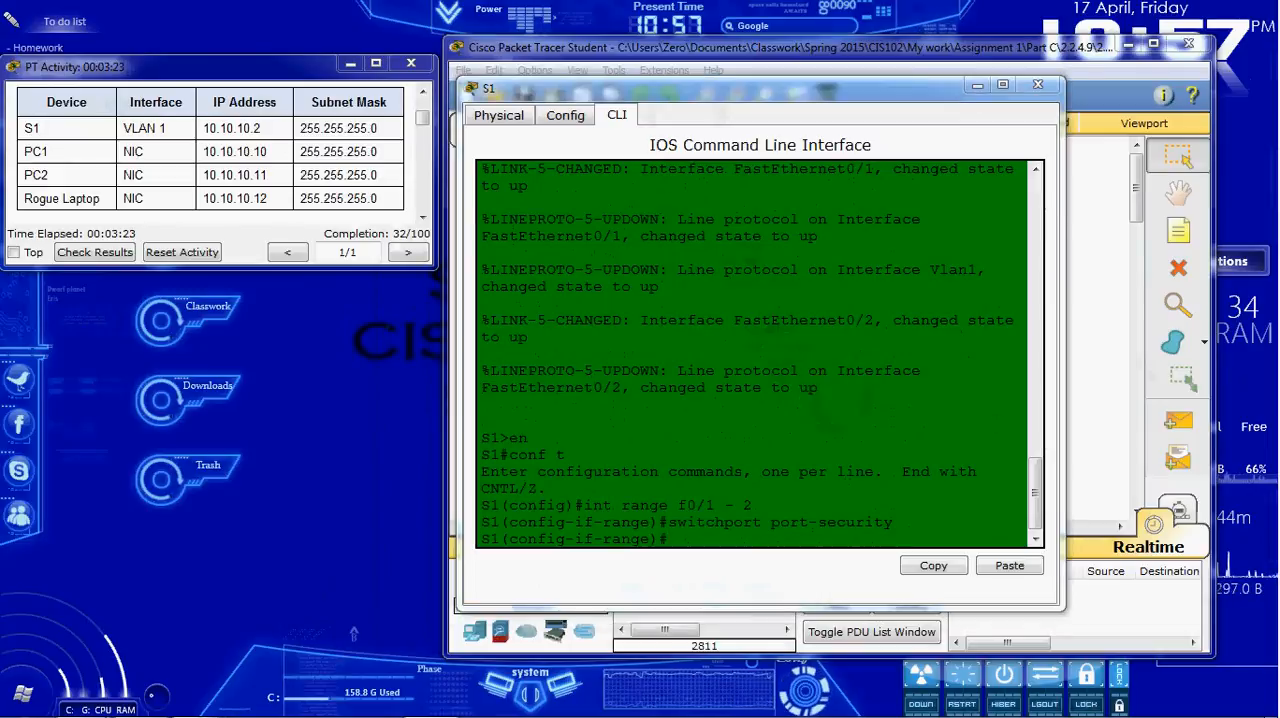
Step: Limit each port in the range to one device with switchport port-security maximum 1
{"action": "left_click", "coordinate": [868, 570]}
{"action": "left_click", "coordinate": [818, 539]}
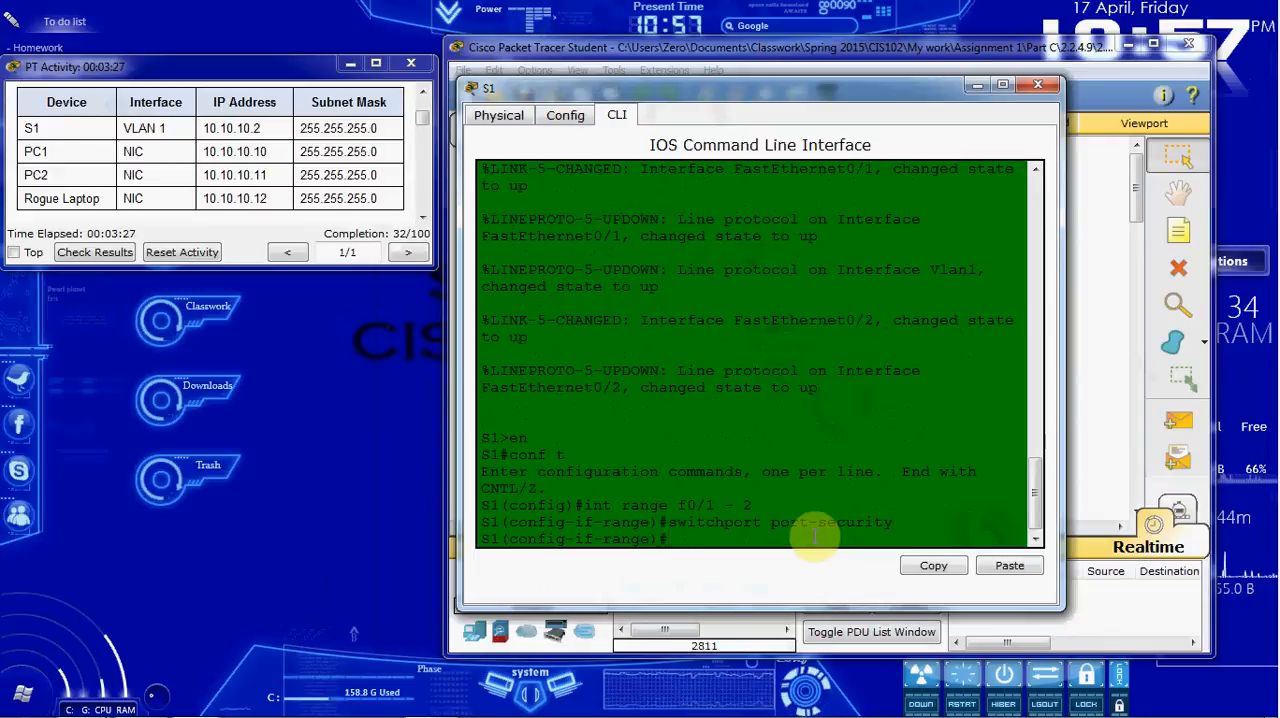
{"action": "type", "text": "switchport port-security maximum 1"}
{"action": "key", "text": "Return"}
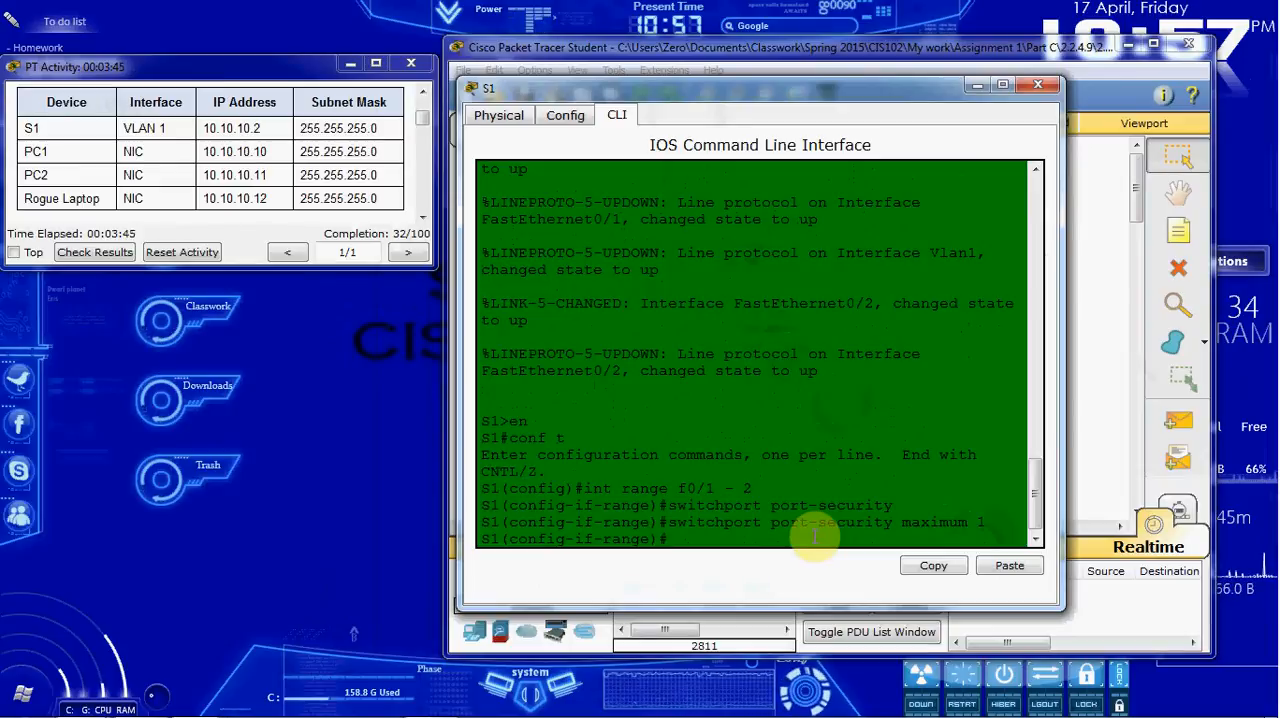
Step: Enable sticky MAC address learning on the ports with switchport port-security mac-address sticky, and enlarge S1's window
{"action": "type", "text": "swit"}
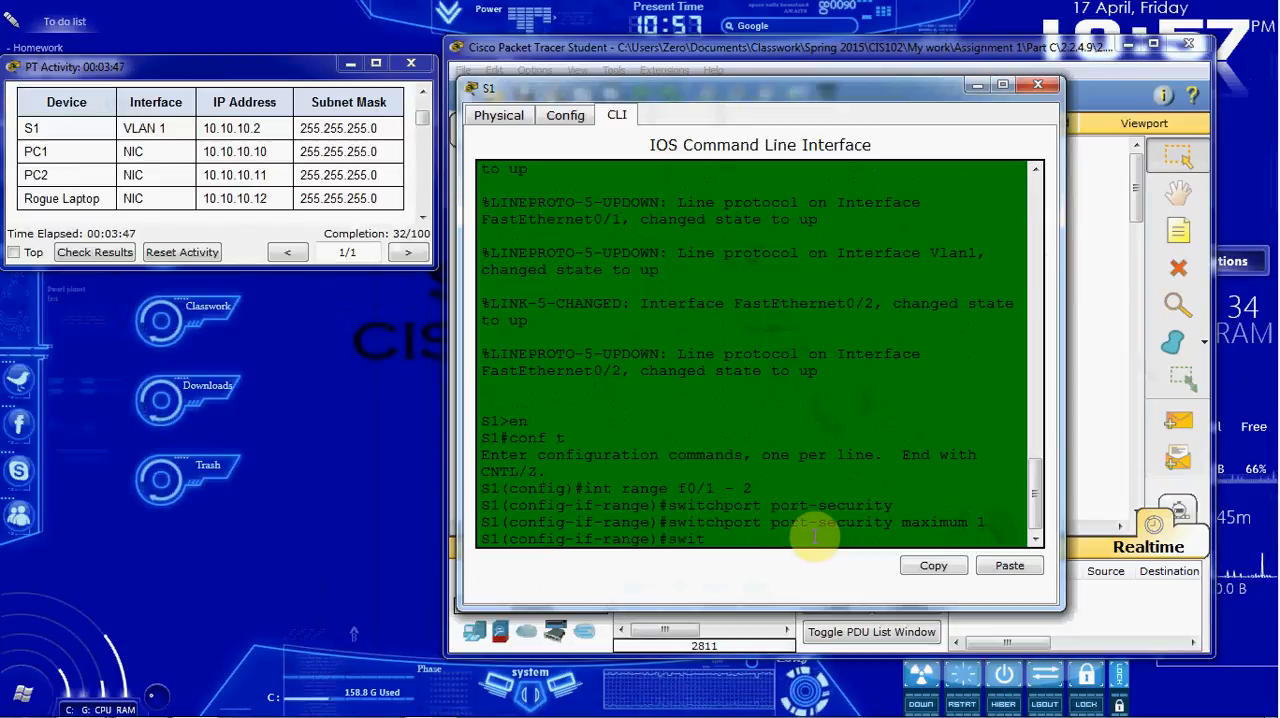
{"action": "type", "text": "chport port-sec"}
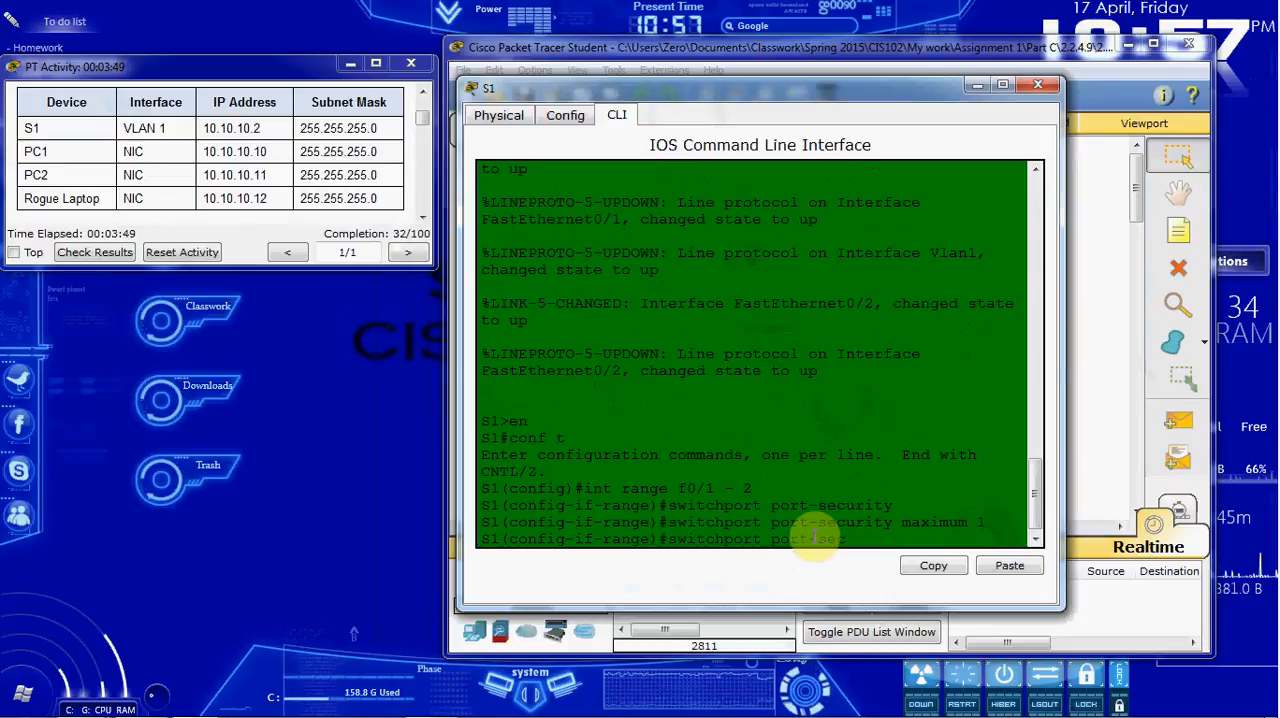
{"action": "type", "text": "urity mac-ad"}
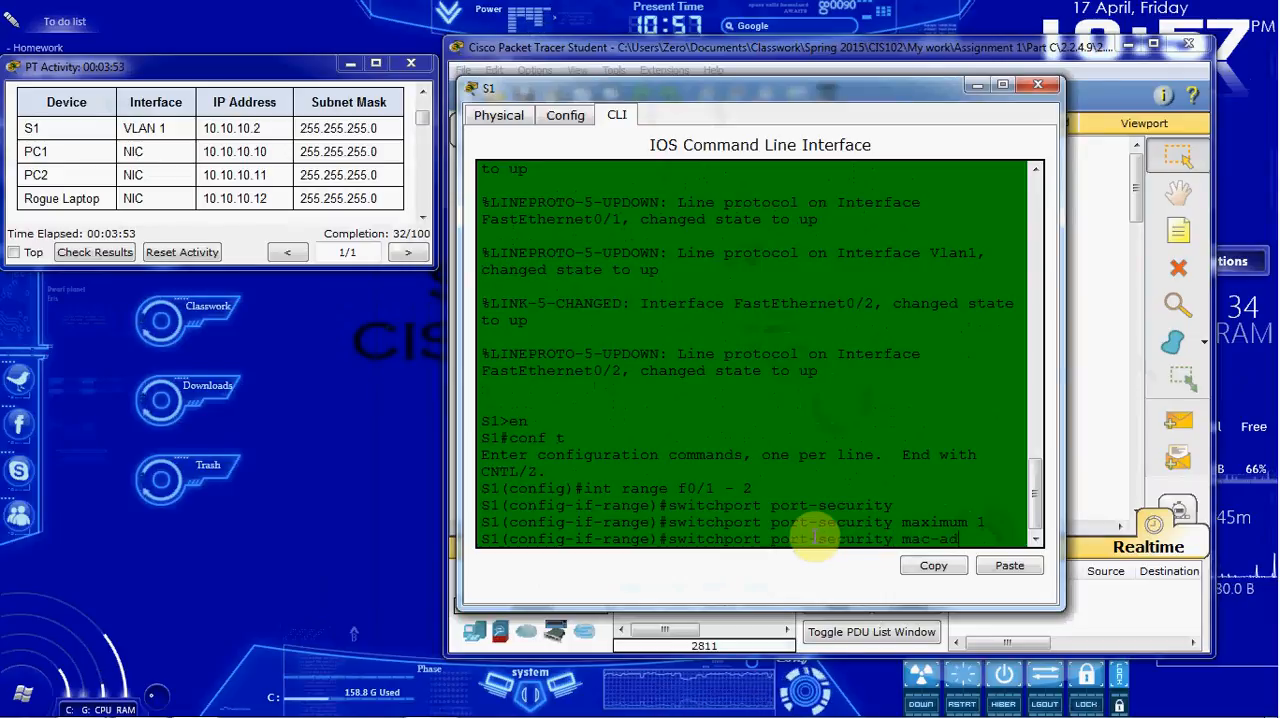
{"action": "type", "text": "dress sticky"}
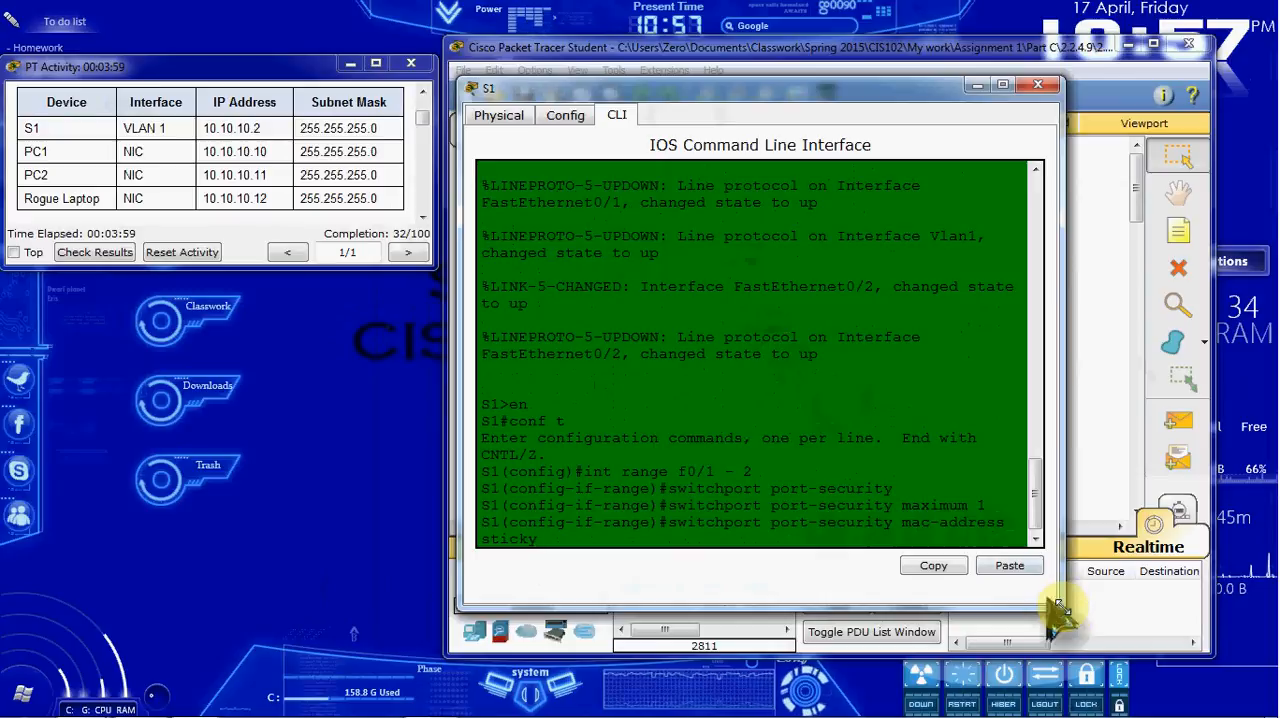
{"action": "left_click_drag", "start_coordinate": [1060, 598], "coordinate": [1153, 620]}
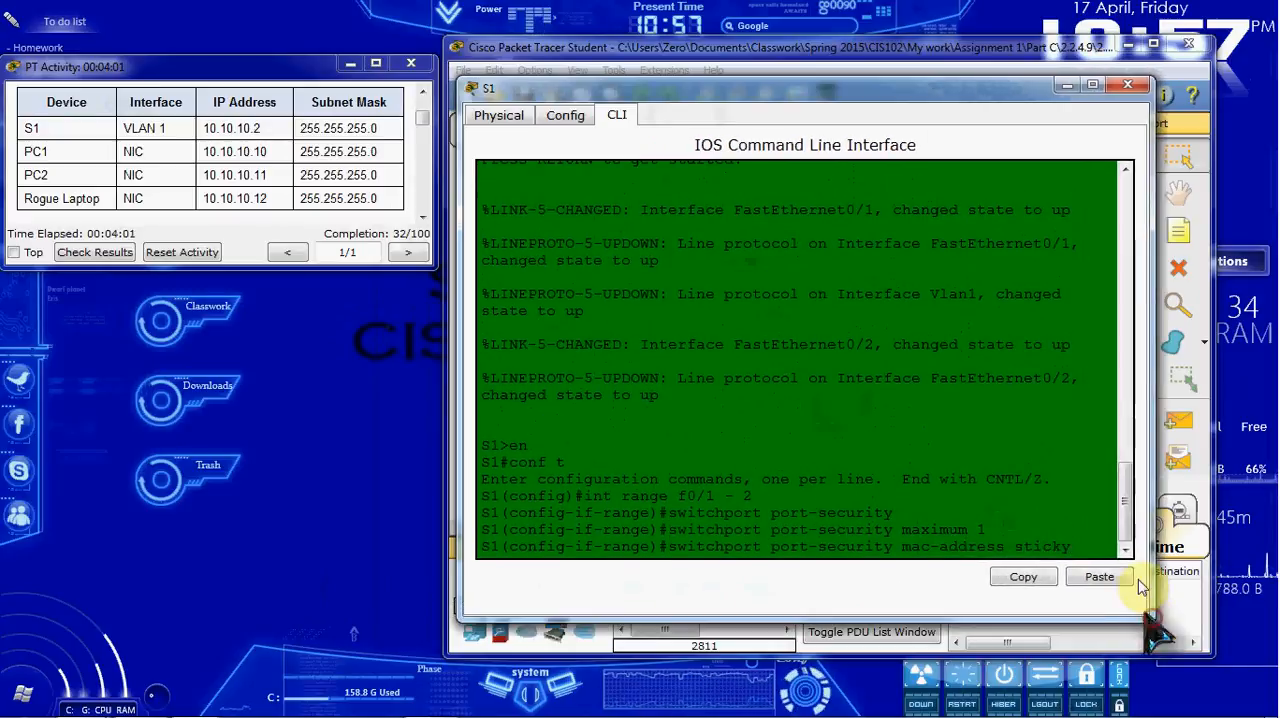
{"action": "key", "text": "Return"}
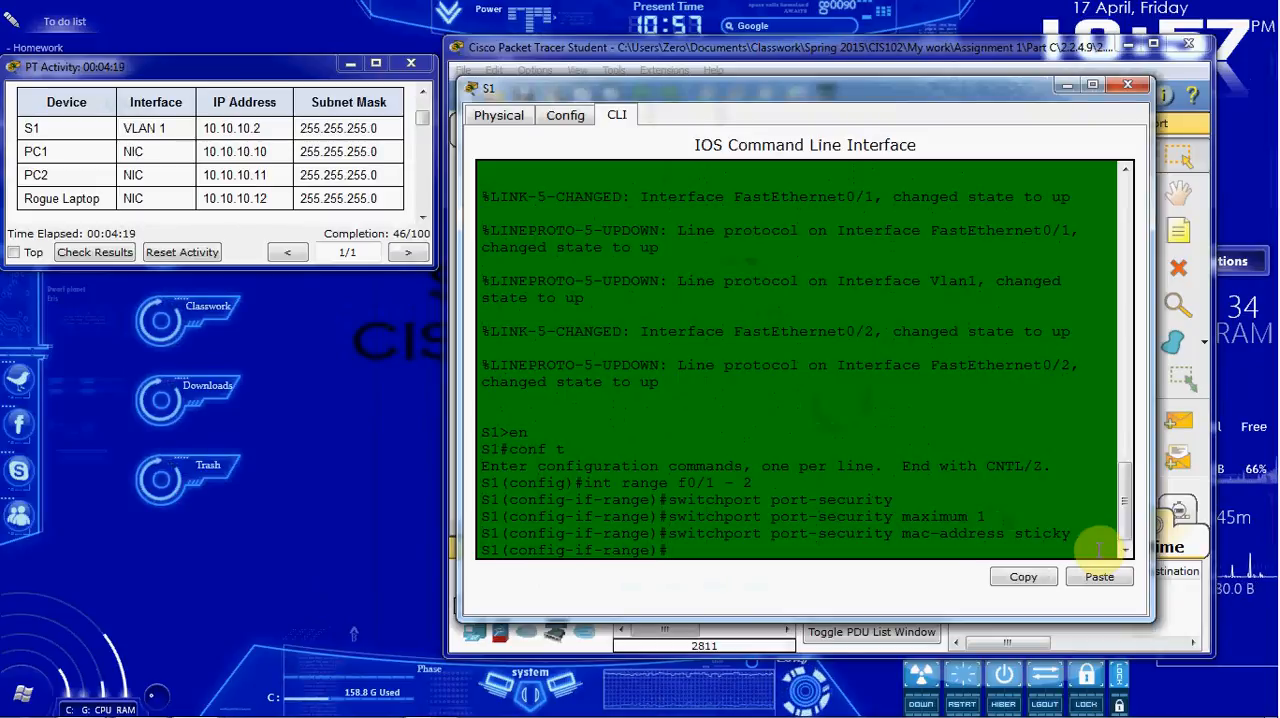
Step: Set the ports' violation mode to restrict with switchport port-security violation restrict
{"action": "type", "text": "witchport port-security vio"}
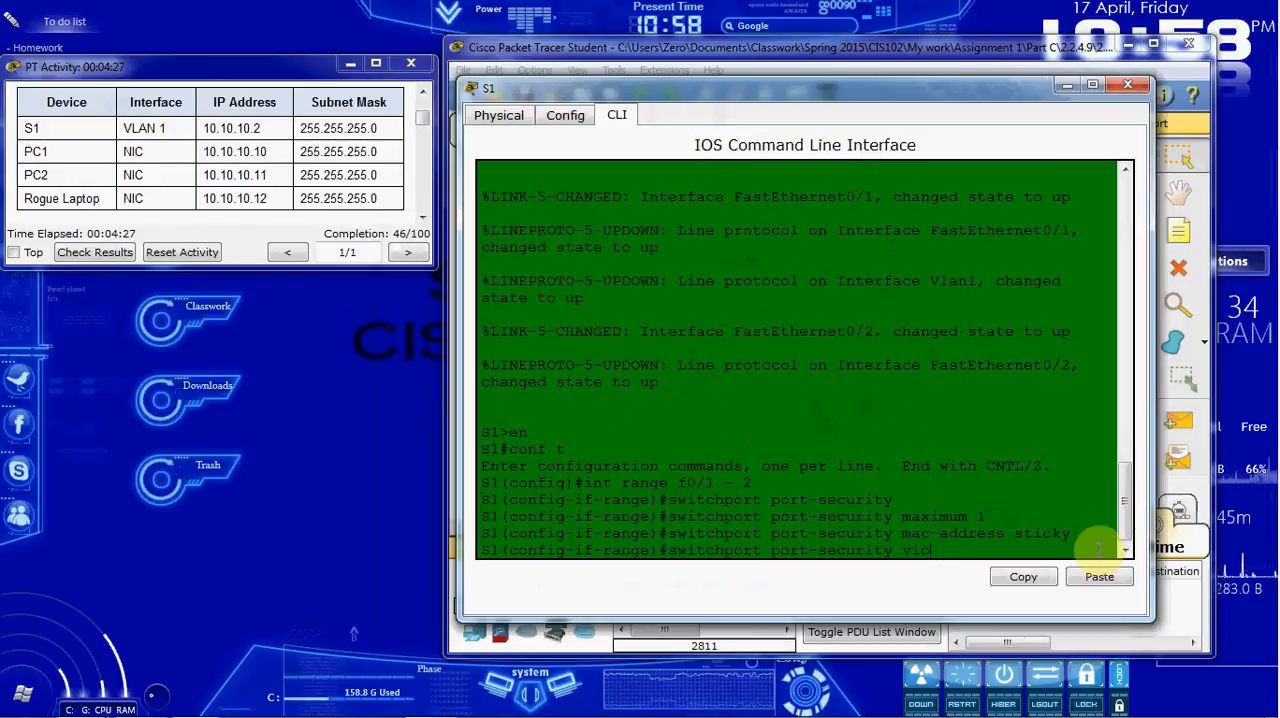
{"action": "type", "text": "nion restrict"}
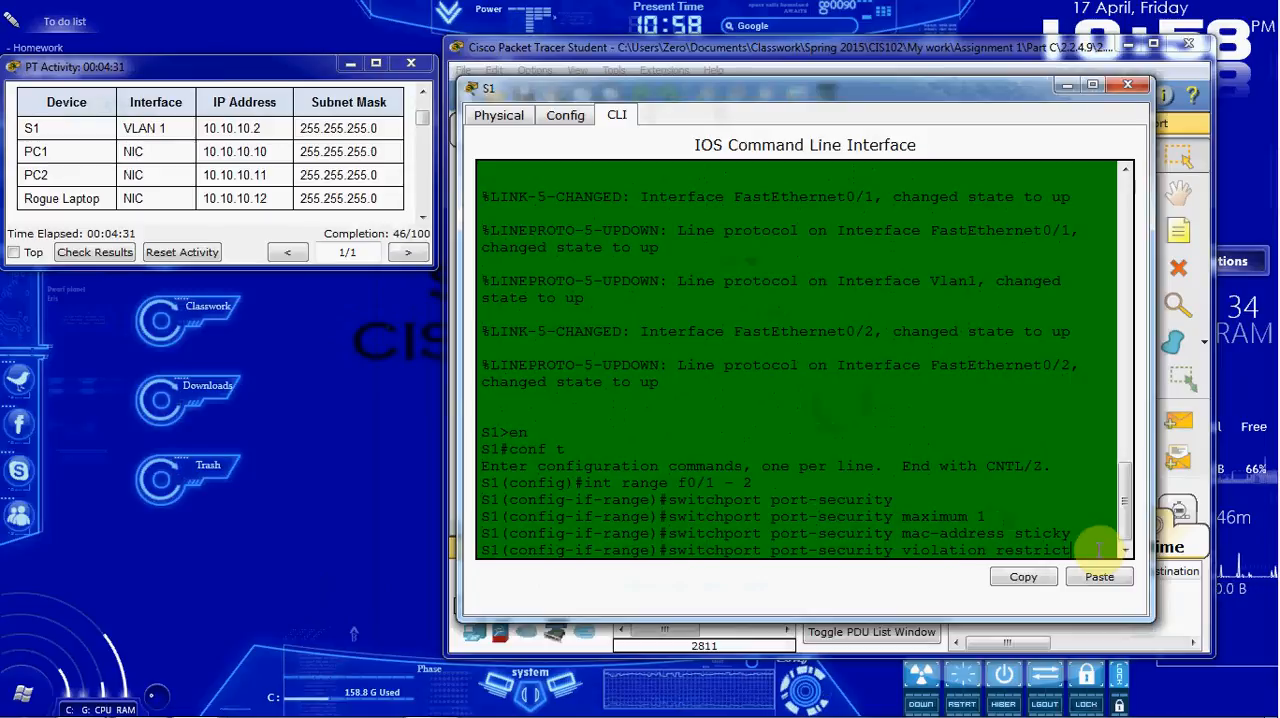
{"action": "key", "text": "Return"}
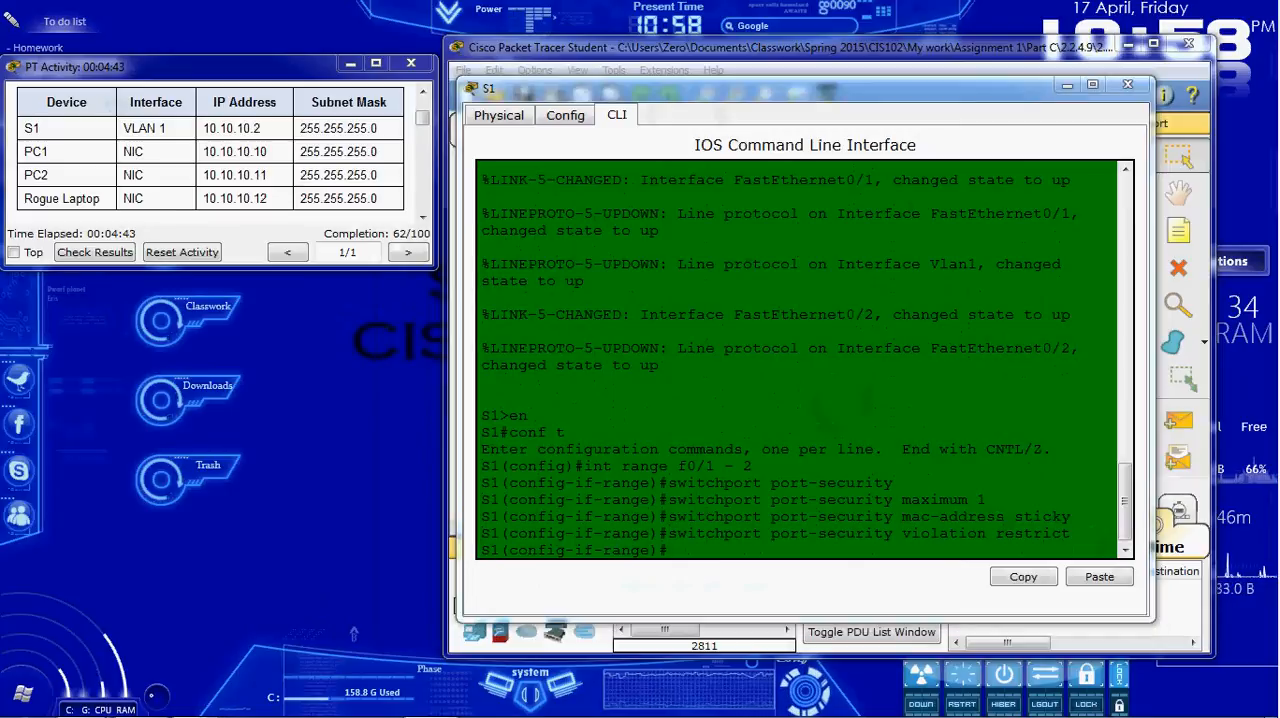
Step: Shut down S1's unused ports with int range f0/3 - 24 and shut, and review the interface output
{"action": "left_click", "coordinate": [852, 519]}
{"action": "scroll", "coordinate": [852, 519], "scroll_direction": "down", "scroll_amount": 2}
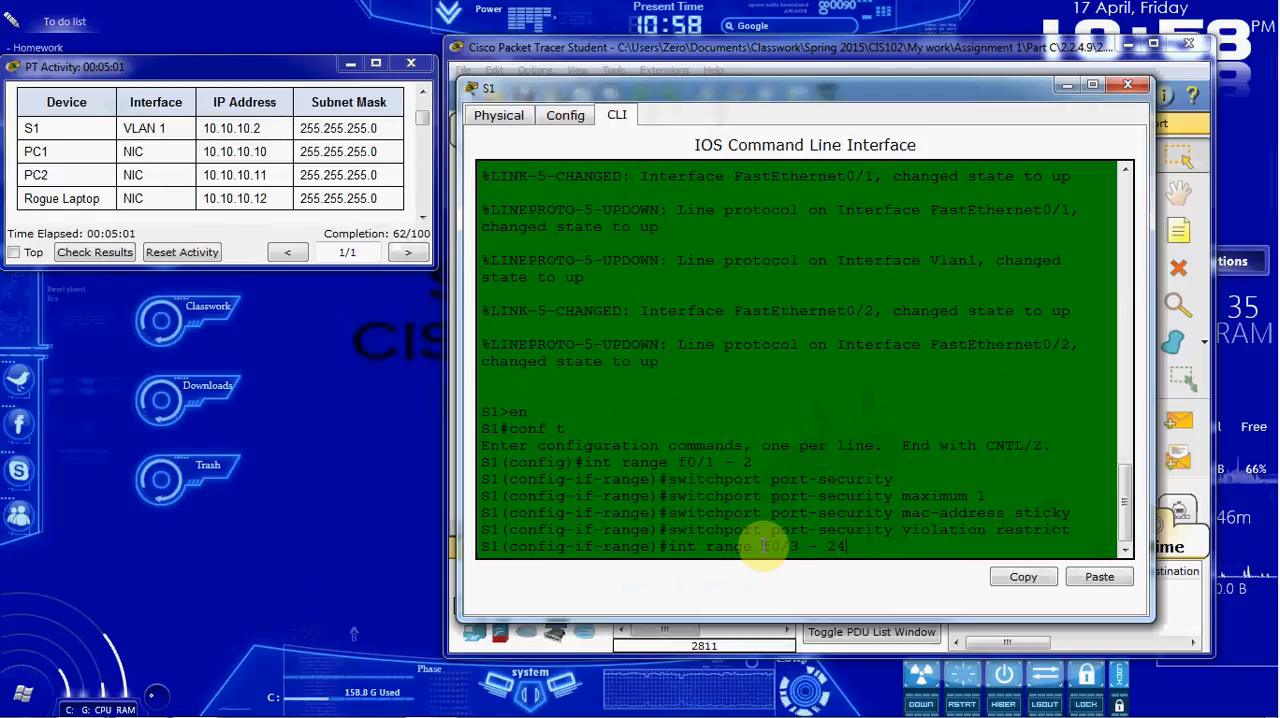
{"action": "key", "text": "Return"}
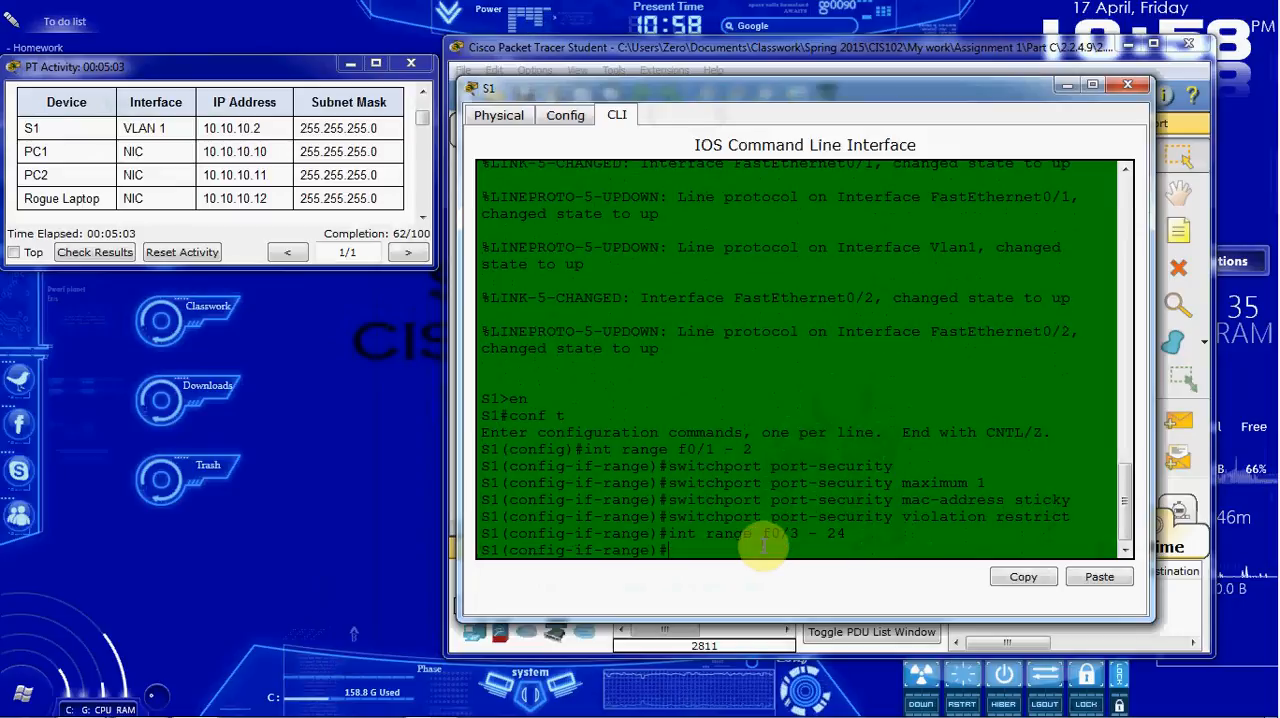
{"action": "type", "text": "shut"}
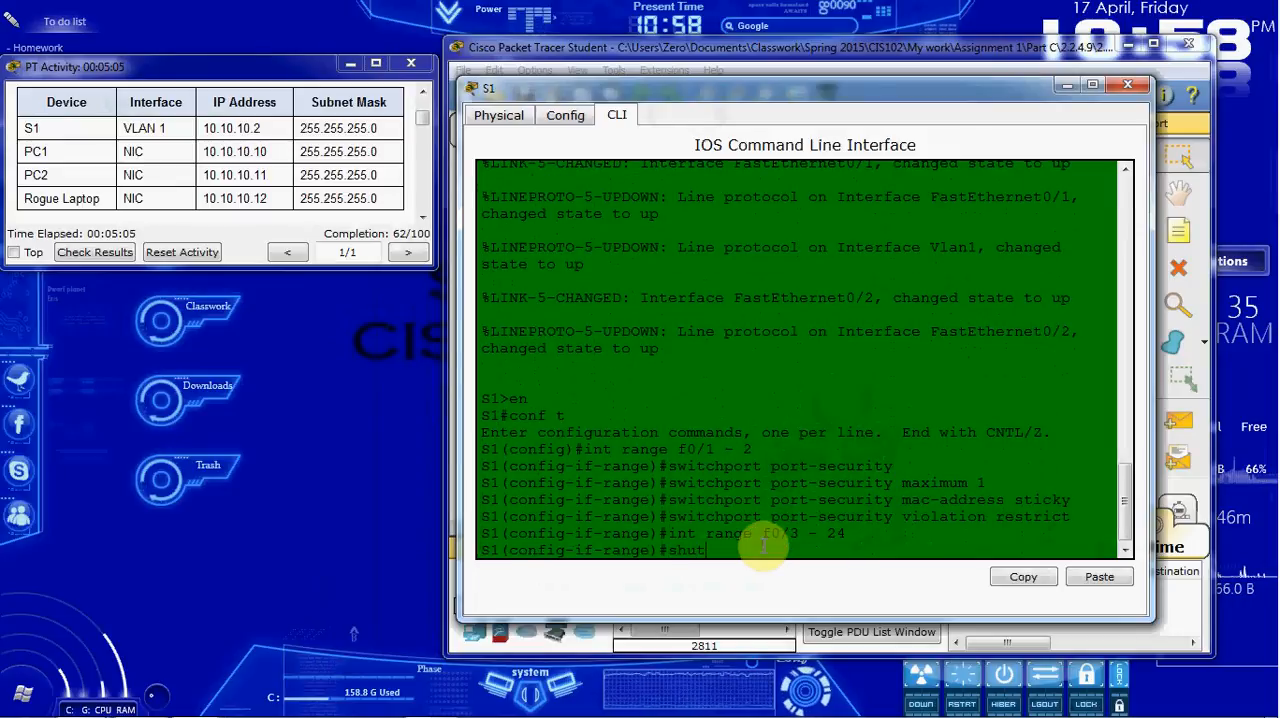
{"action": "key", "text": "Return"}
{"action": "scroll", "coordinate": [789, 531], "scroll_direction": "up", "scroll_amount": 5}
{"action": "scroll", "coordinate": [789, 500], "scroll_direction": "up", "scroll_amount": 13}
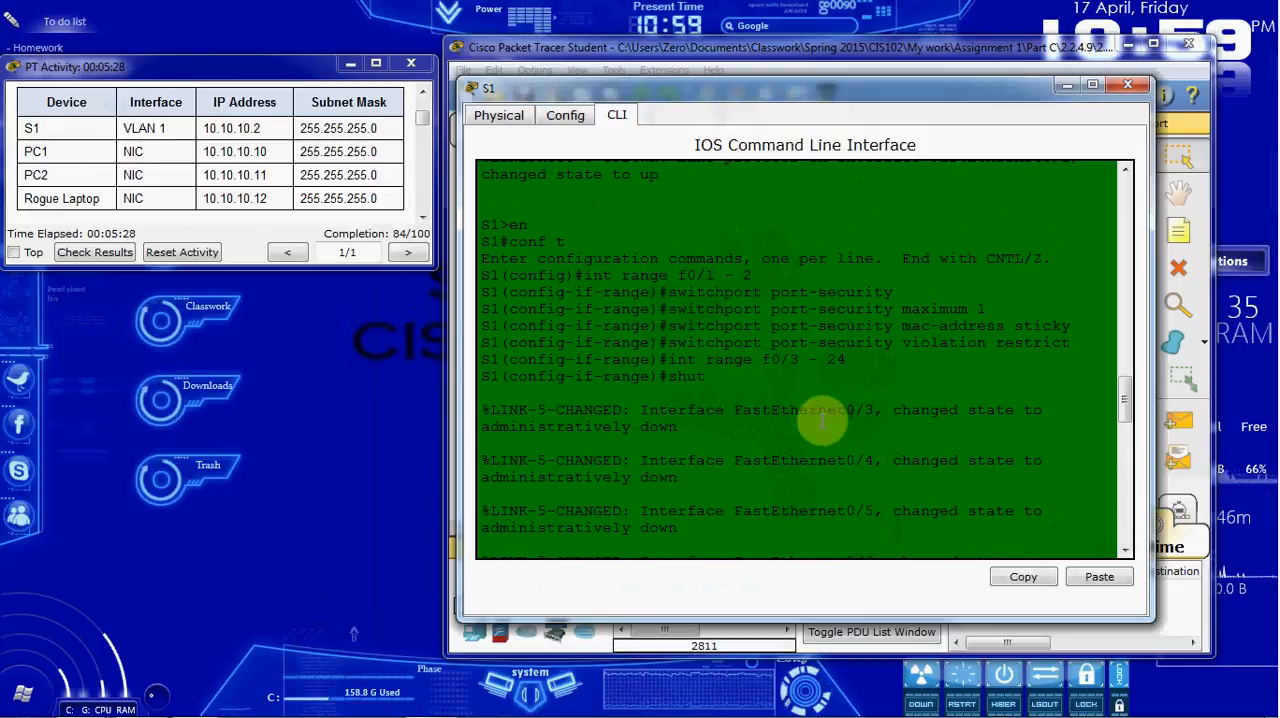
{"action": "scroll", "coordinate": [723, 492], "scroll_direction": "down", "scroll_amount": 3}
{"action": "scroll", "coordinate": [720, 395], "scroll_direction": "down", "scroll_amount": 10}
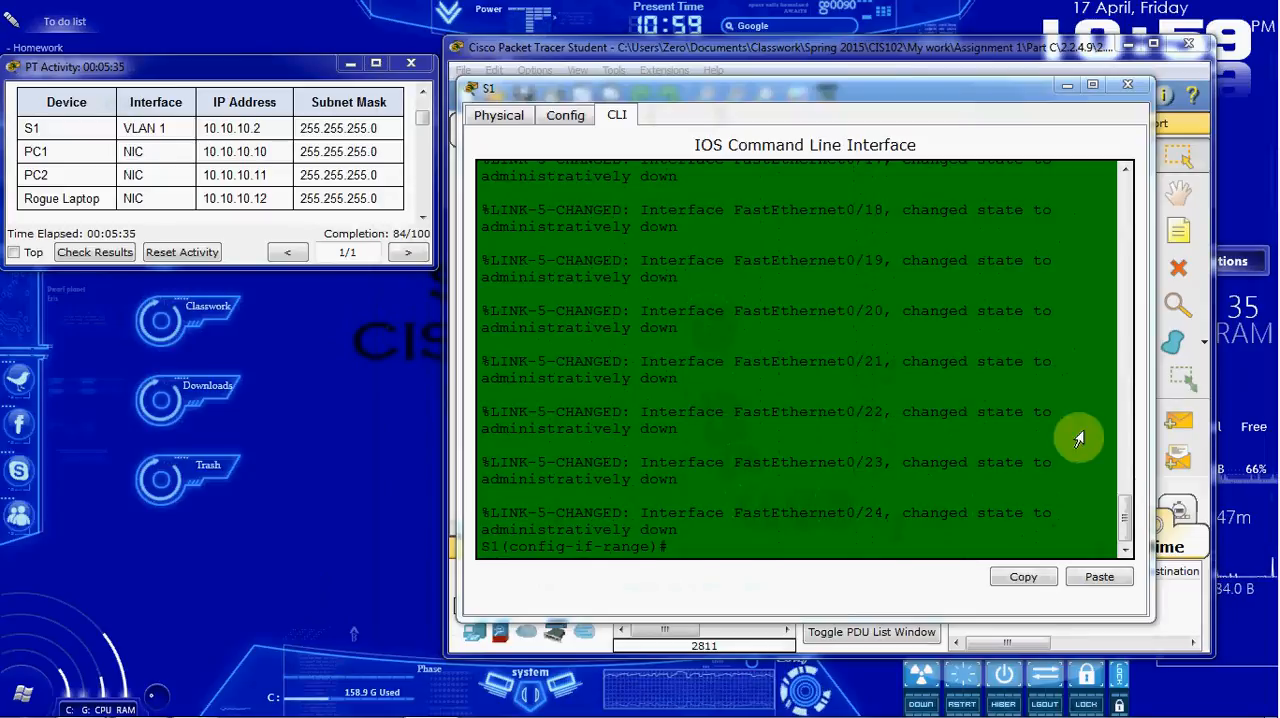
Step: Close S1's window and open the Command Prompt on PC1
{"action": "left_click", "coordinate": [951, 209]}
{"action": "left_click", "coordinate": [1134, 85]}
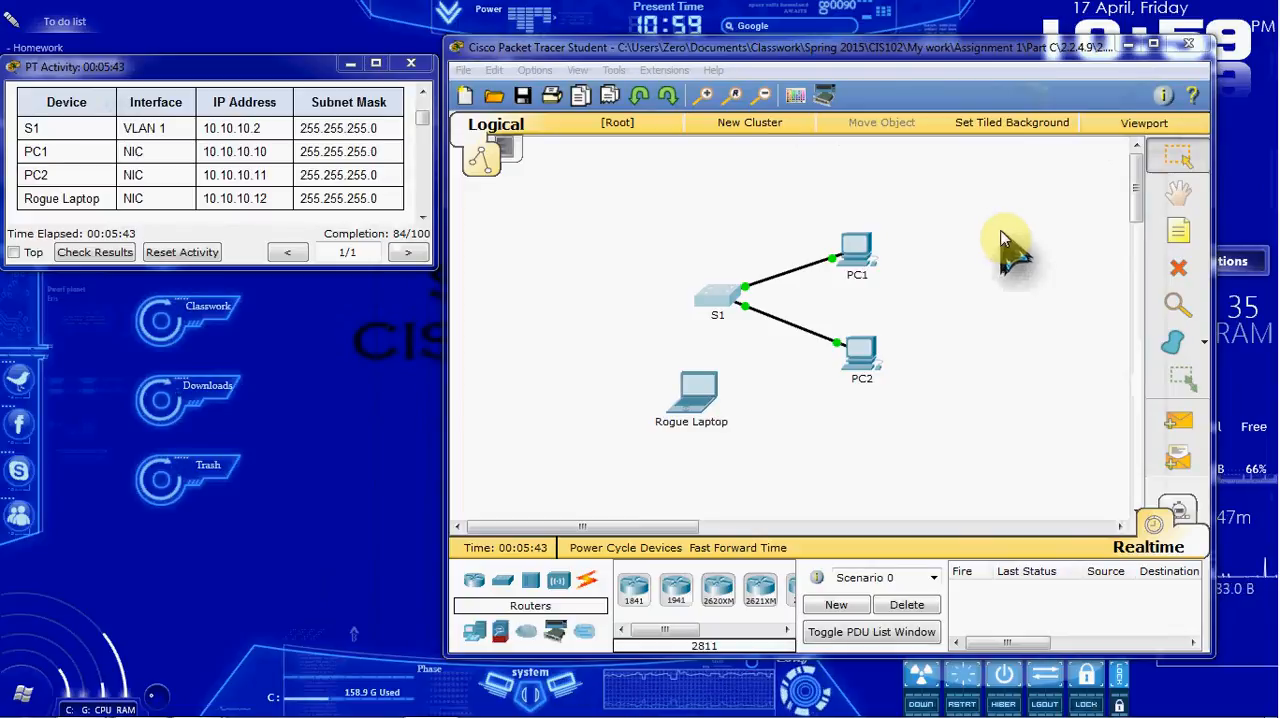
{"action": "left_click", "coordinate": [866, 258]}
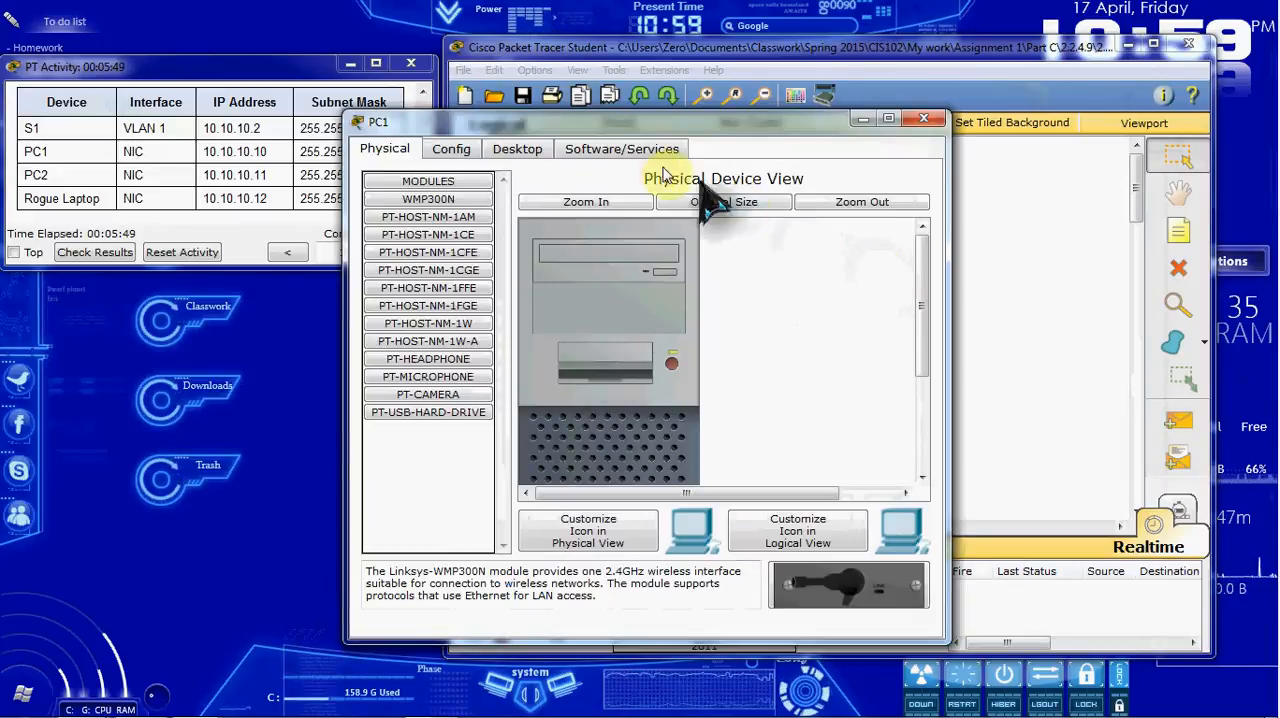
{"action": "left_click_drag", "start_coordinate": [425, 125], "coordinate": [526, 128]}
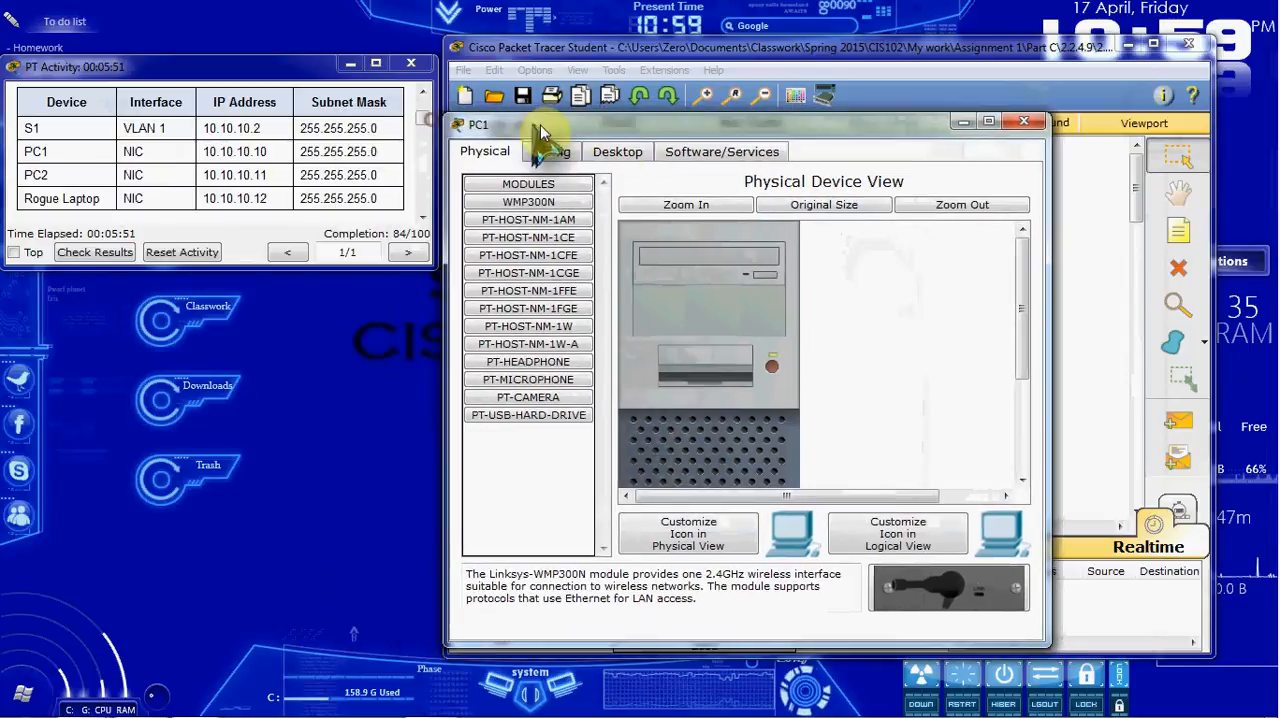
{"action": "left_click", "coordinate": [617, 151]}
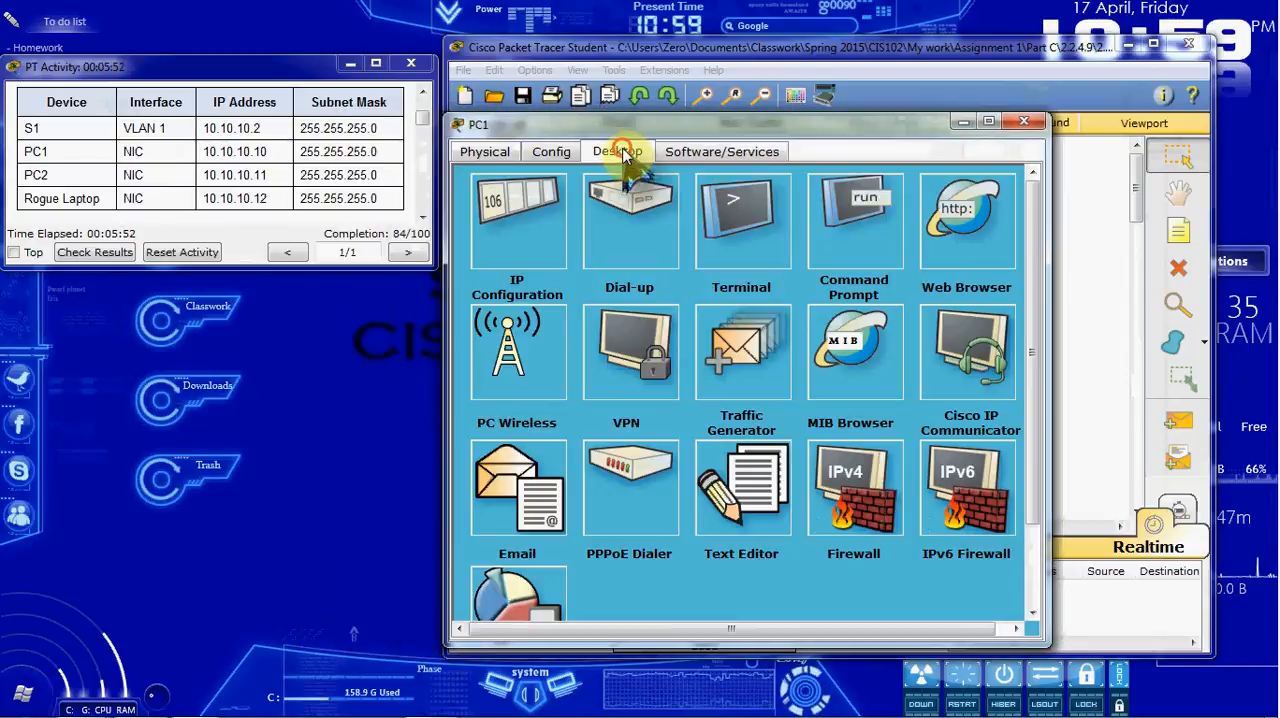
{"action": "left_click", "coordinate": [878, 236]}
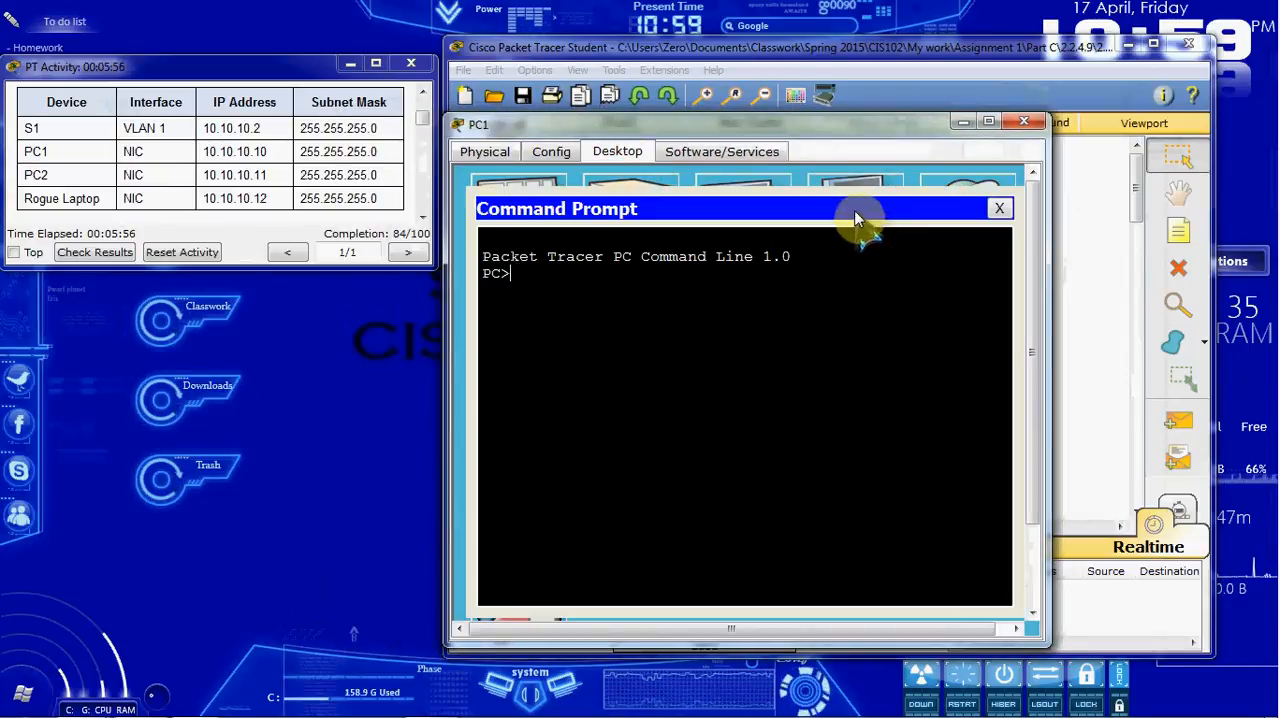
Step: Ping PC2 at 10.10.10.11 from PC1, and close PC1's Command Prompt and device window
{"action": "type", "text": "ping "}
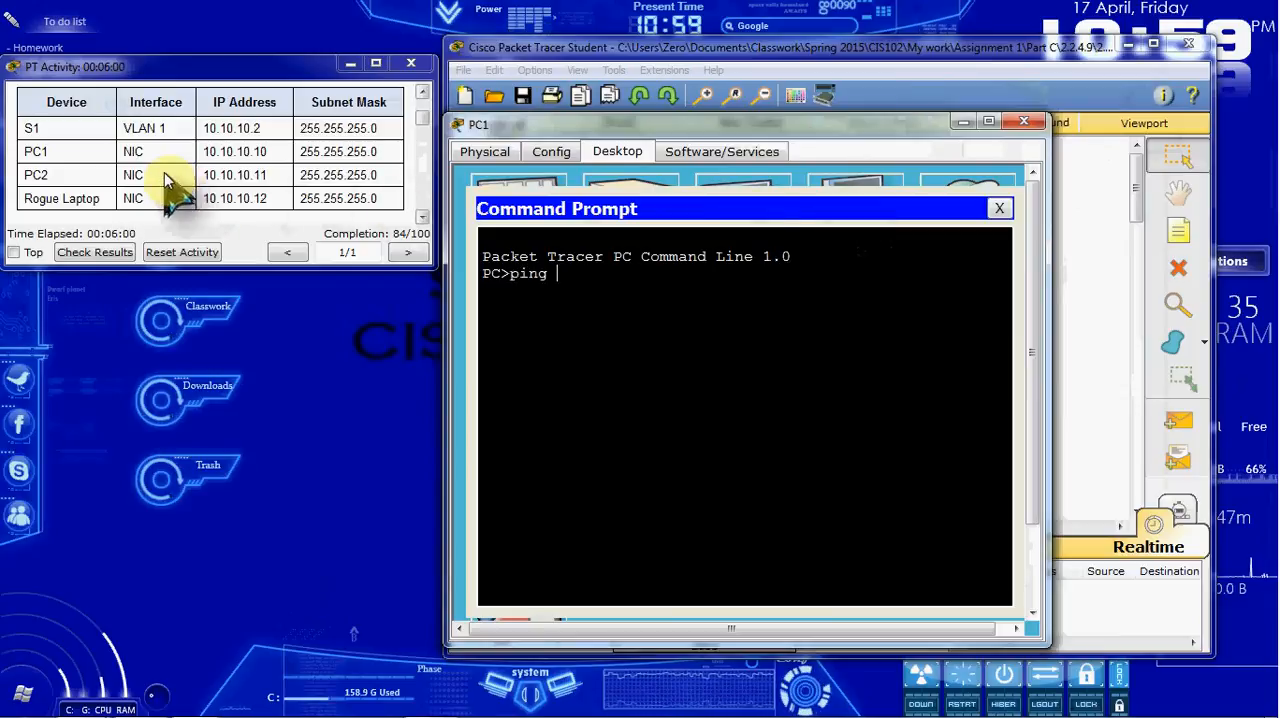
{"action": "type", "text": "10.10.10.11"}
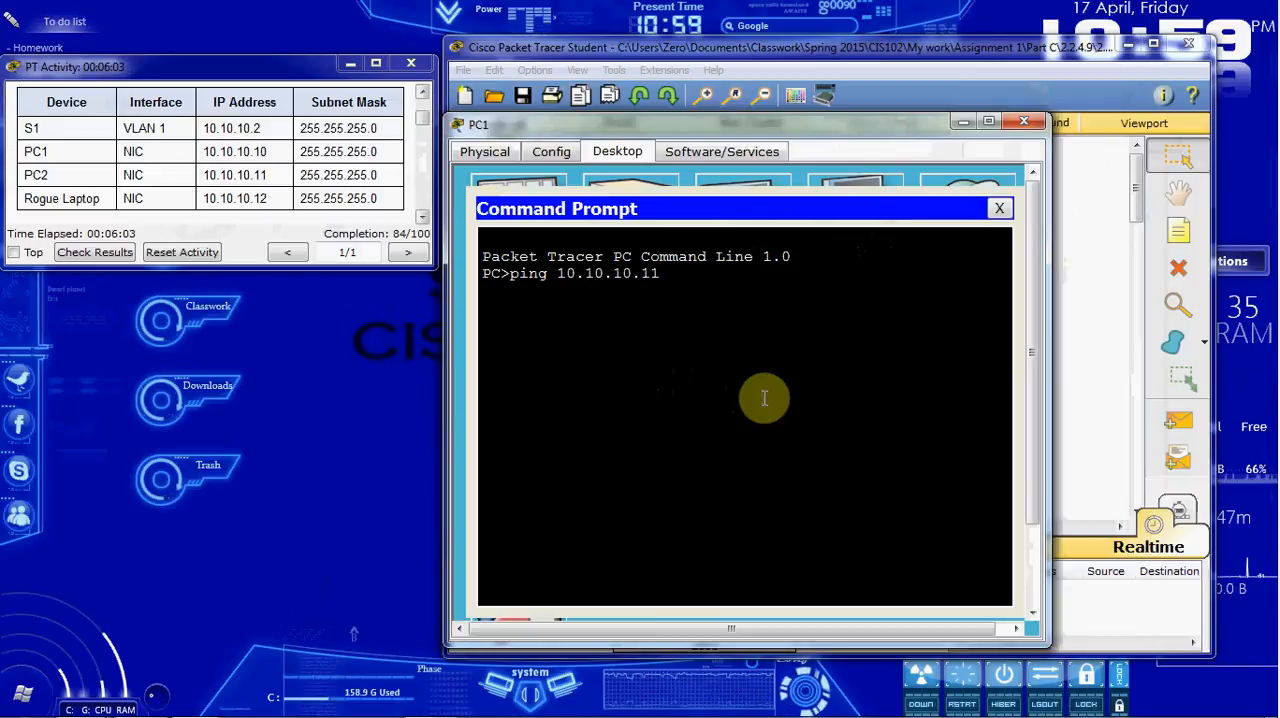
{"action": "key", "text": "Return"}
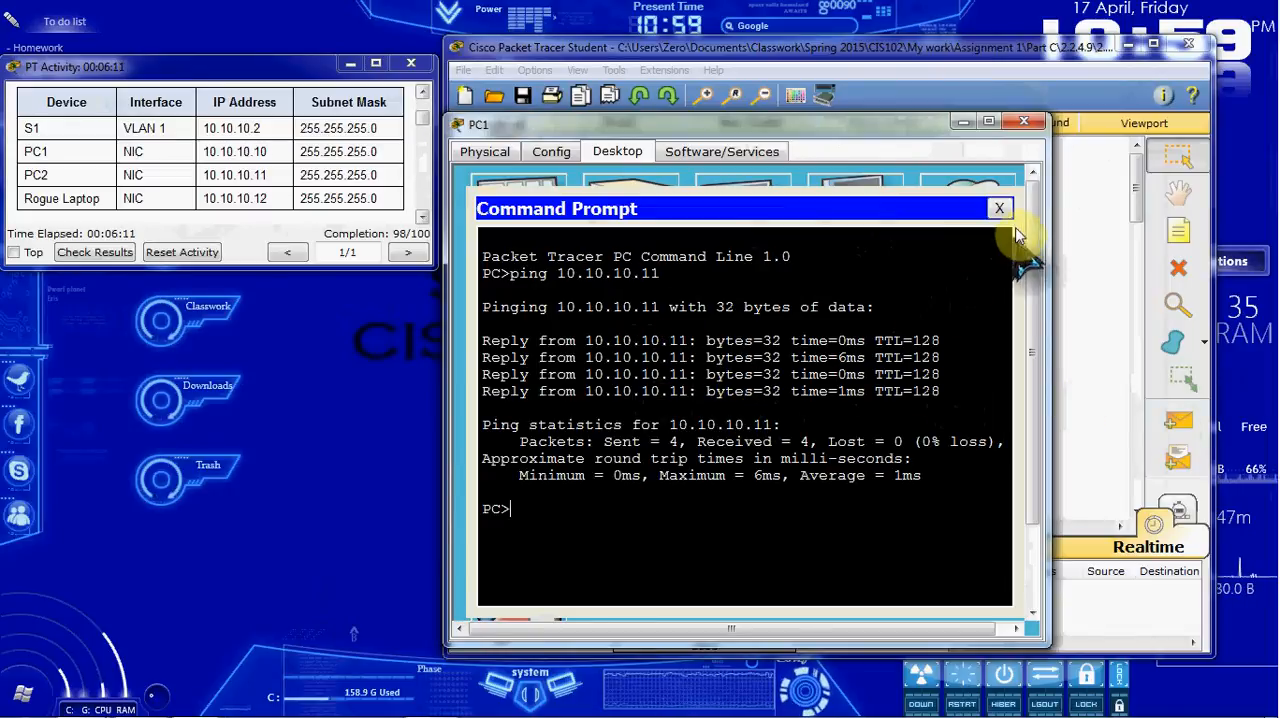
{"action": "left_click", "coordinate": [1000, 209]}
{"action": "left_click", "coordinate": [1023, 122]}
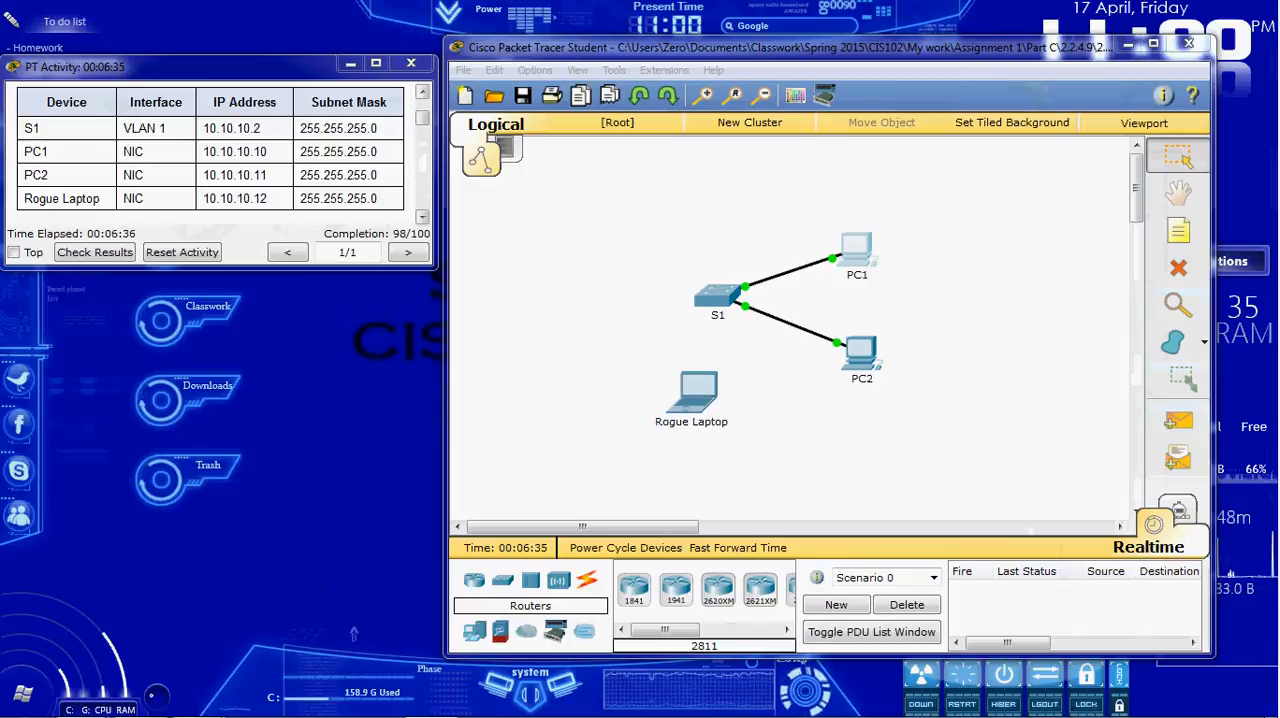
Step: Return to S1's command line and exit interface range and global configuration modes to the privileged prompt
{"action": "left_click", "coordinate": [718, 305]}
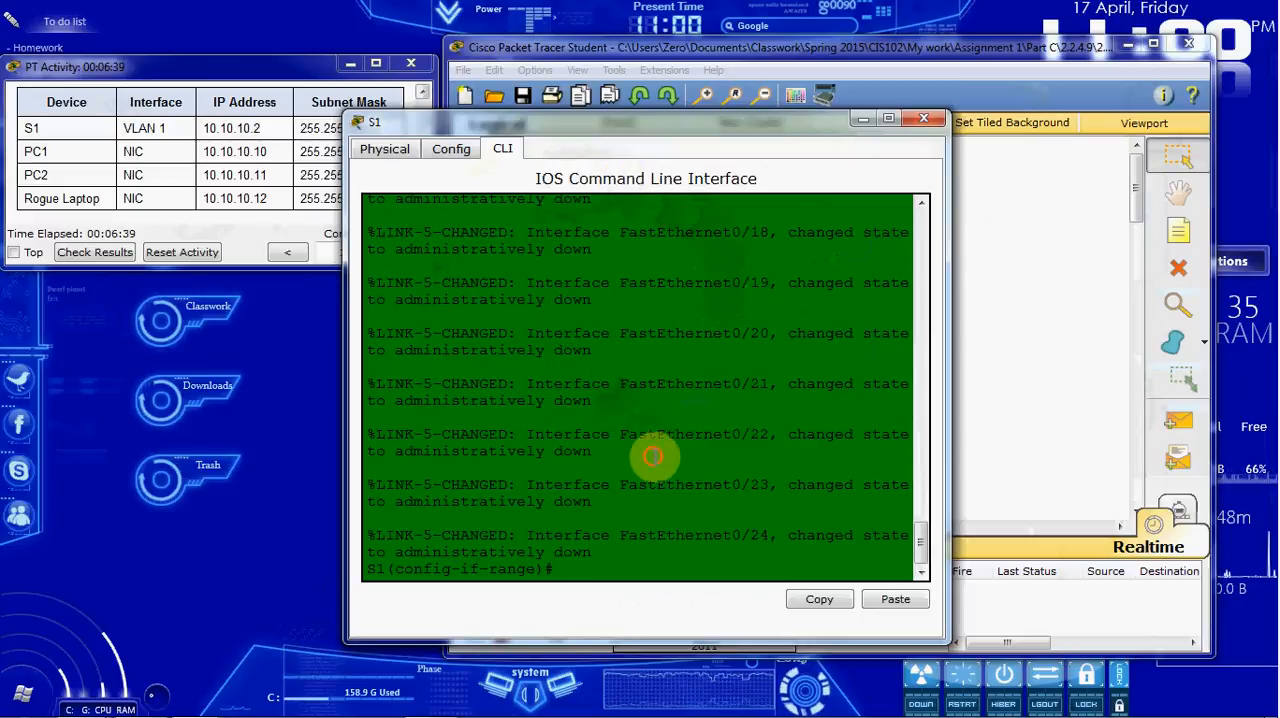
{"action": "type", "text": "exit"}
{"action": "key", "text": "Return"}
{"action": "type", "text": "exit"}
{"action": "key", "text": "Return"}
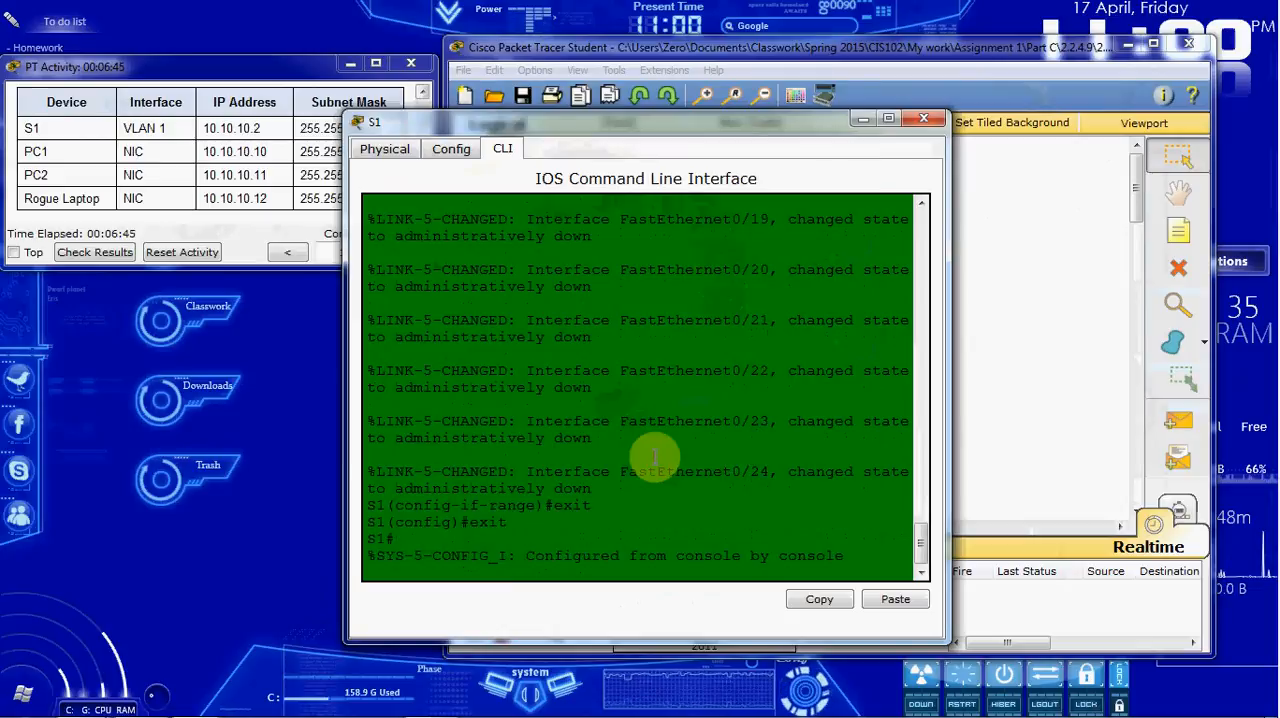
{"action": "key", "text": "Return"}
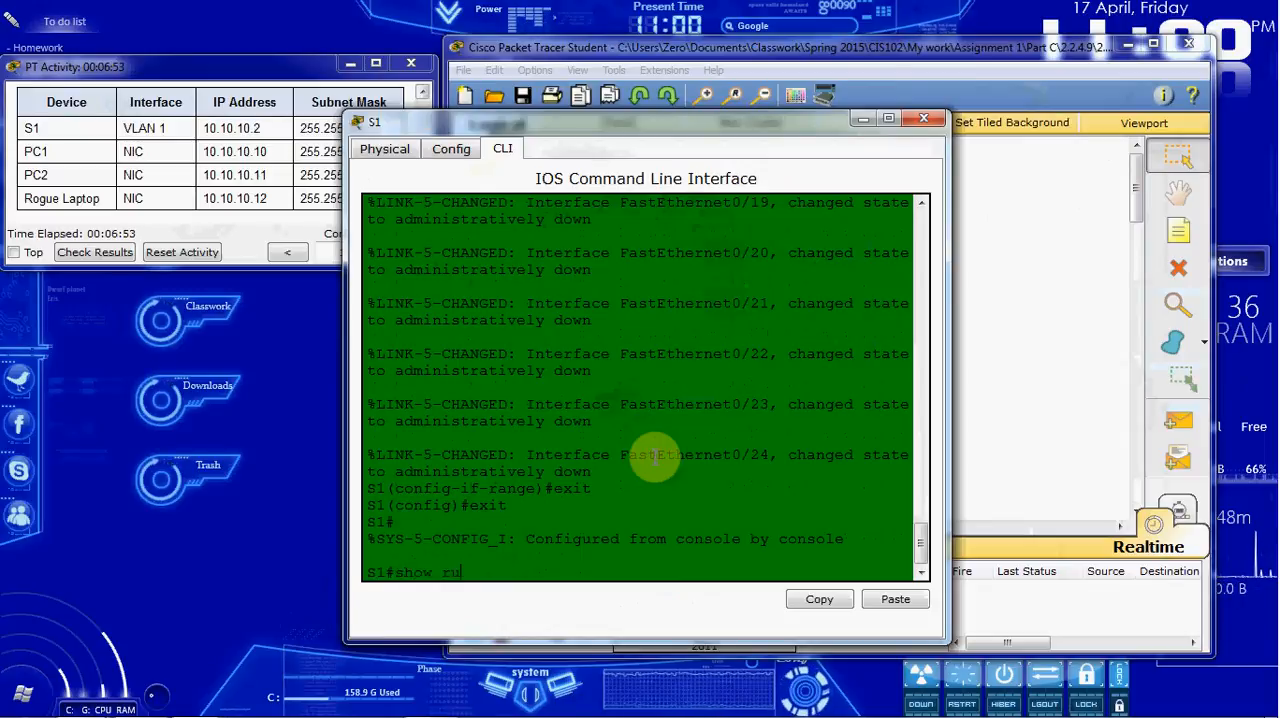
Step: Display S1's running configuration with show run and advance through the FastEthernet0/1 and FastEthernet0/2 entries
{"action": "type", "text": "run"}
{"action": "key", "text": "Return"}
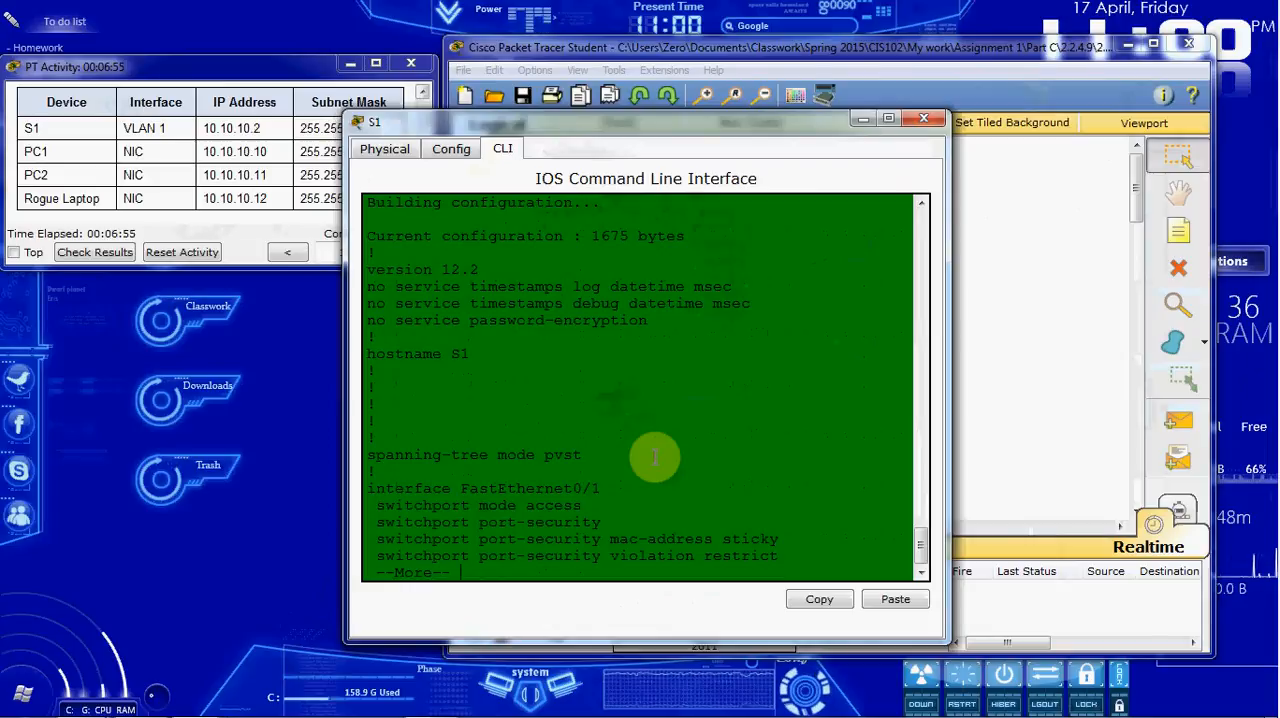
{"action": "key", "text": "Return"}
{"action": "key", "text": "Return"}
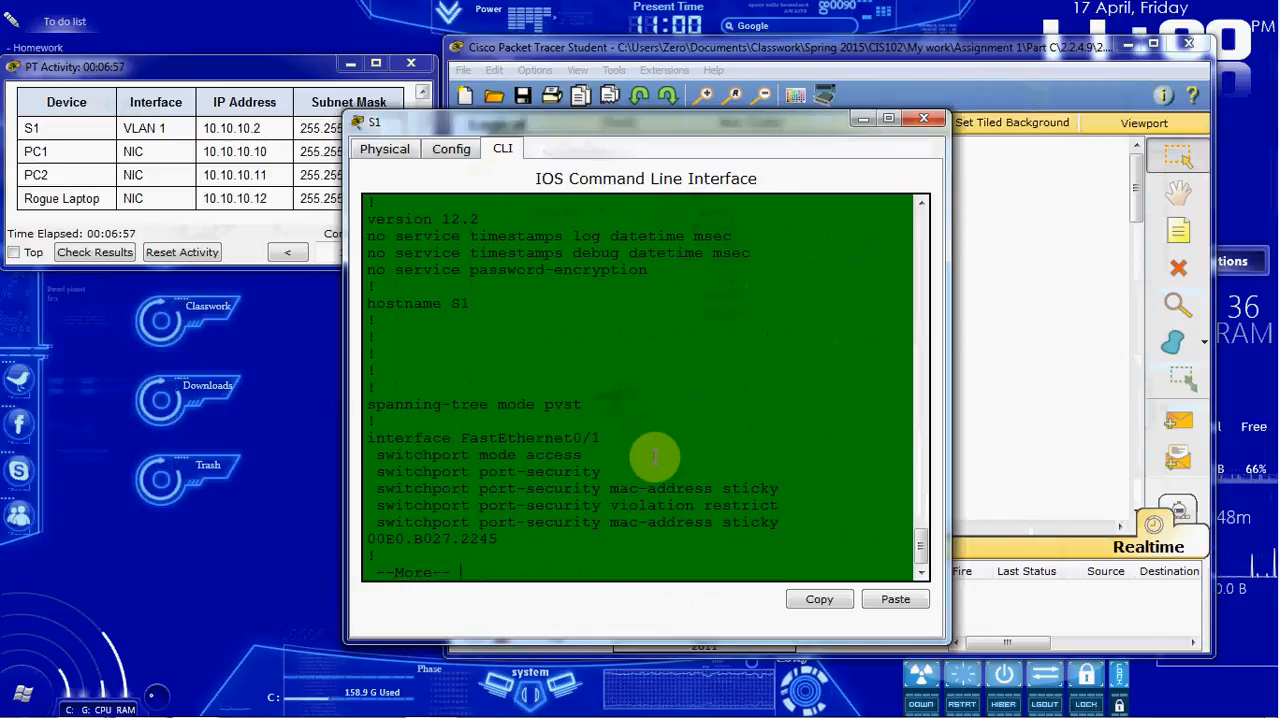
{"action": "key", "text": "Return"}
{"action": "key", "text": "Return"}
{"action": "key", "text": "Return"}
{"action": "key", "text": "Return"}
{"action": "key", "text": "Return"}
{"action": "key", "text": "Return"}
{"action": "key", "text": "Return"}
{"action": "key", "text": "Return"}
{"action": "key", "text": "Return"}
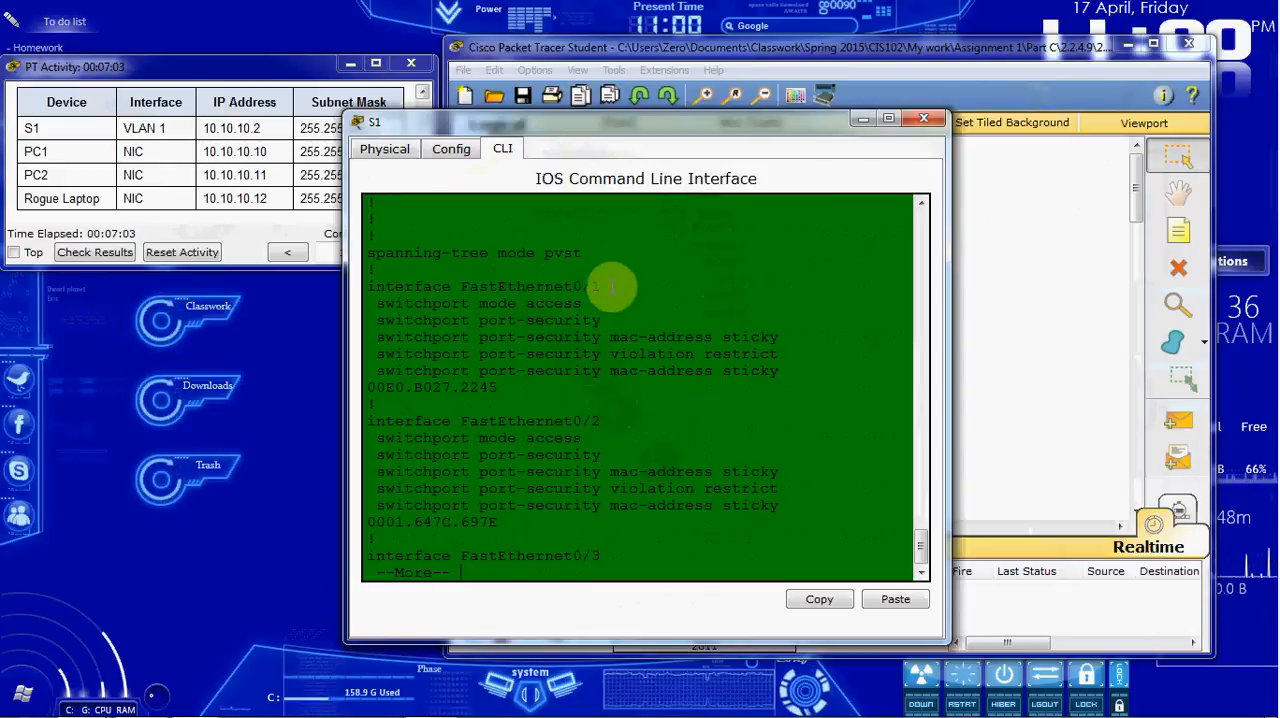
Step: Examine the sticky MAC addresses listed for FastEthernet0/1 and FastEthernet0/2 in the running configuration
{"action": "left_click_drag", "start_coordinate": [508, 388], "coordinate": [372, 388]}
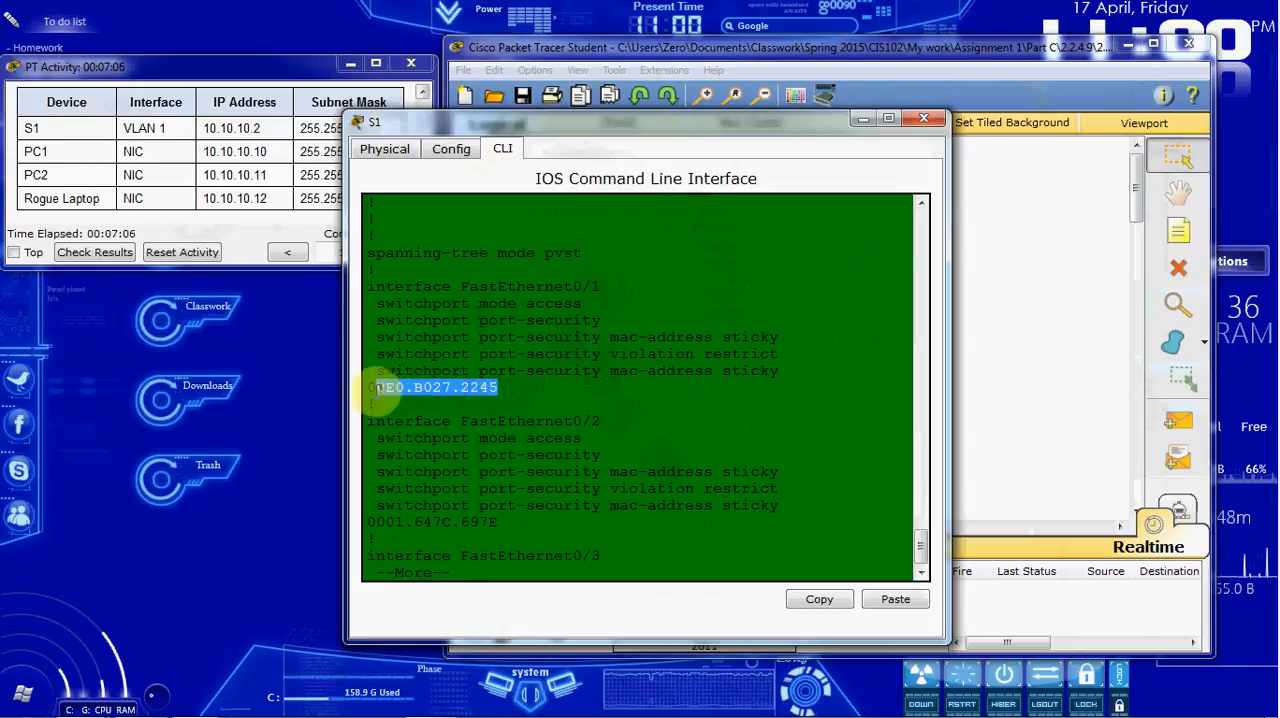
{"action": "left_click", "coordinate": [652, 393]}
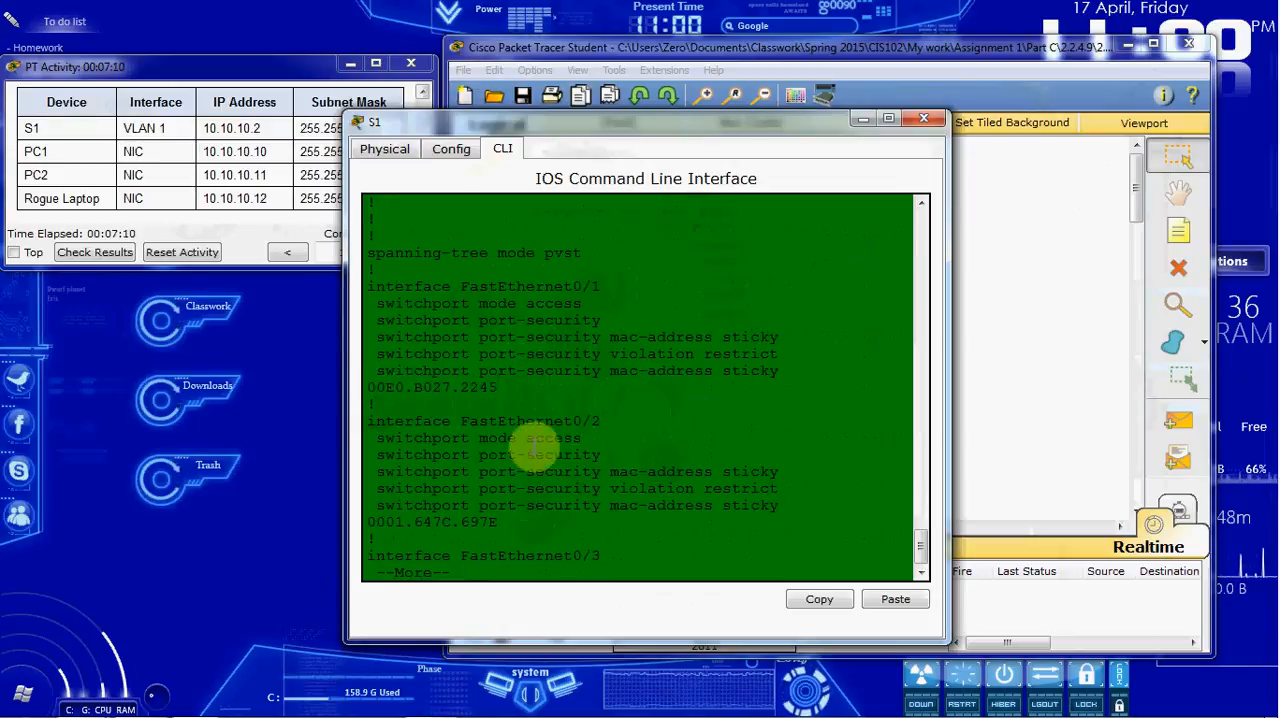
{"action": "left_click_drag", "start_coordinate": [500, 522], "coordinate": [370, 522]}
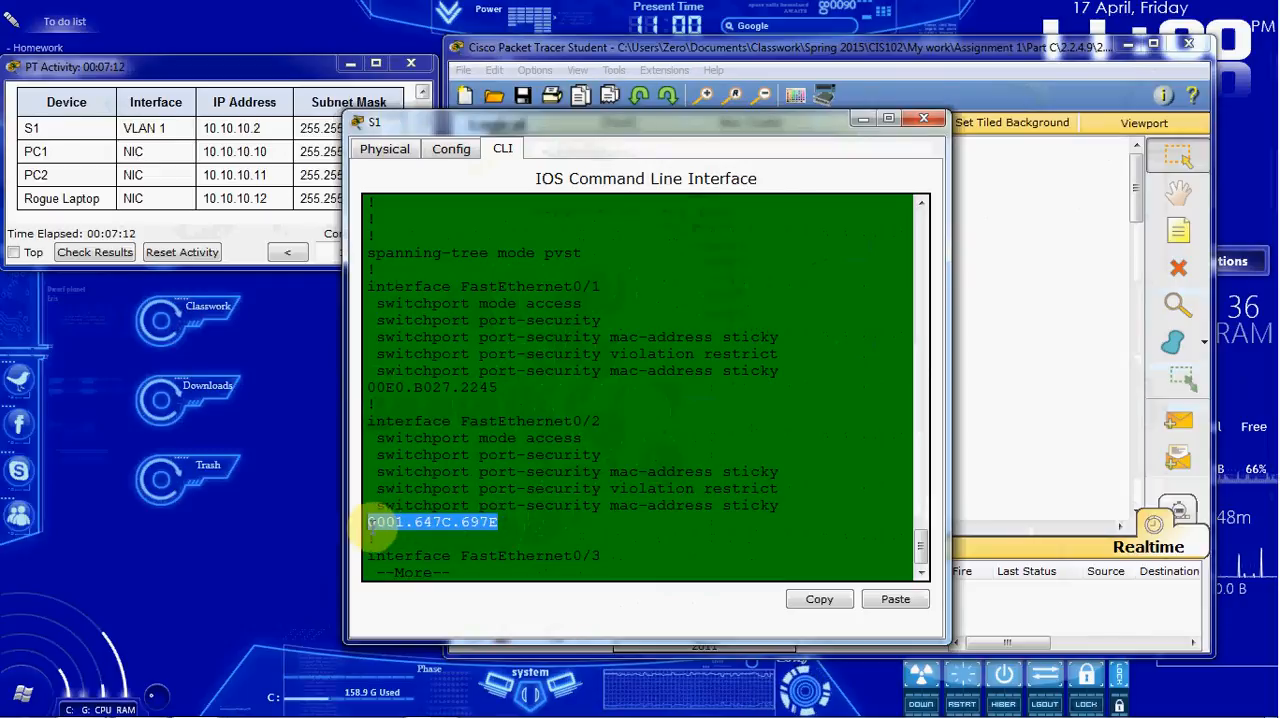
{"action": "left_click", "coordinate": [504, 530]}
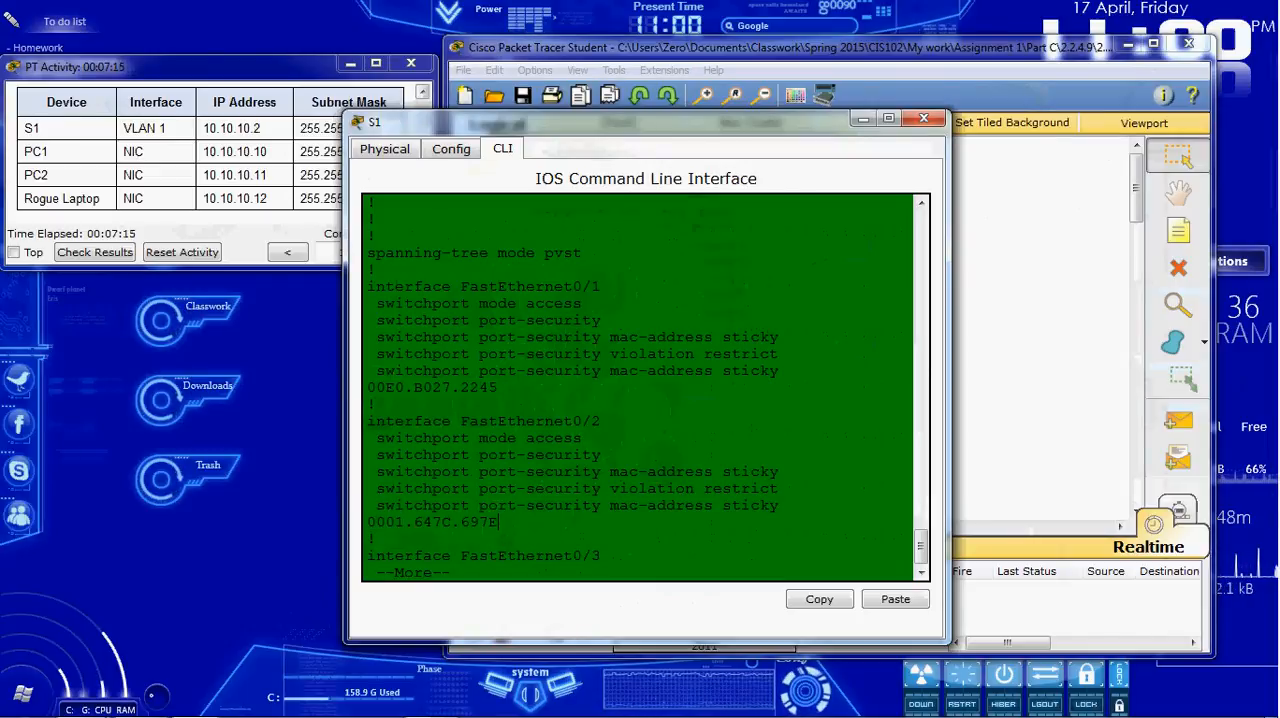
{"action": "left_click", "coordinate": [784, 513]}
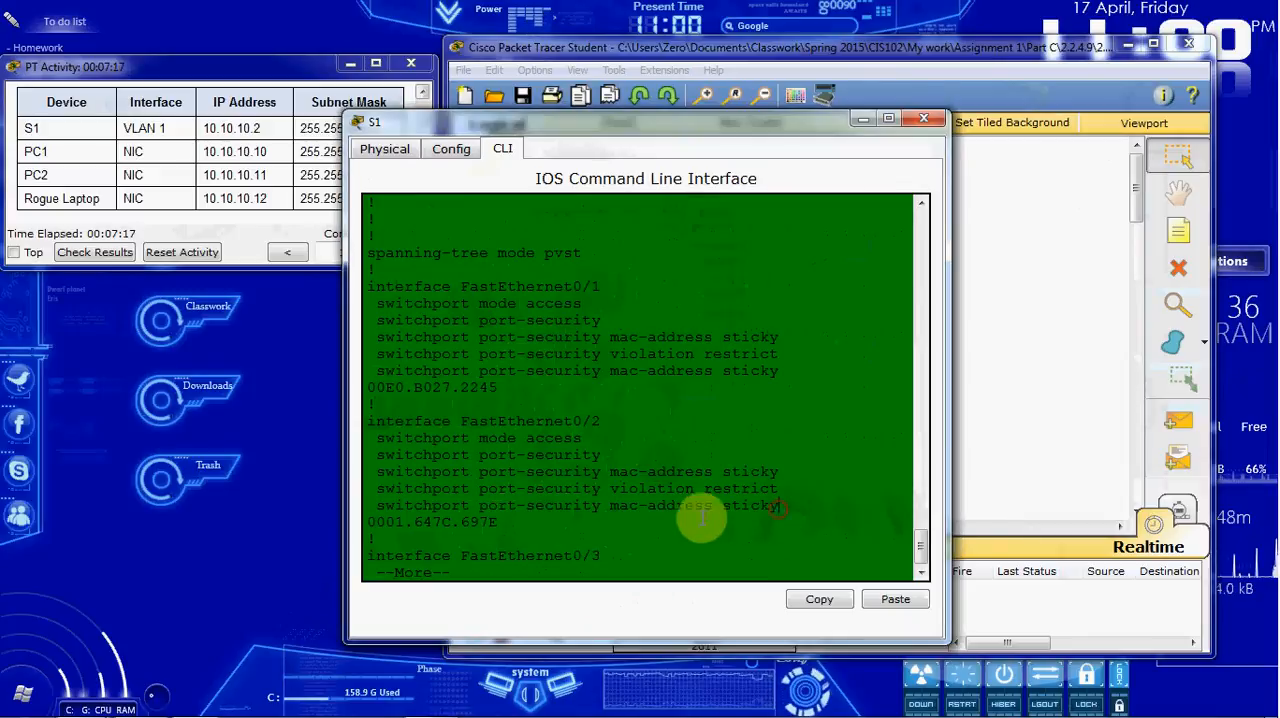
Step: Check the running configuration entries of the unused ports from FastEthernet0/3 onward, and close S1's window
{"action": "scroll", "coordinate": [797, 481], "scroll_direction": "down", "scroll_amount": 1}
{"action": "key", "text": "Return"}
{"action": "key", "text": "Return"}
{"action": "key", "text": "Return"}
{"action": "key", "text": "Return"}
{"action": "key", "text": "Return"}
{"action": "key", "text": "Return"}
{"action": "key", "text": "Return"}
{"action": "key", "text": "Return"}
{"action": "key", "text": "Return"}
{"action": "key", "text": "Return"}
{"action": "key", "text": "Return"}
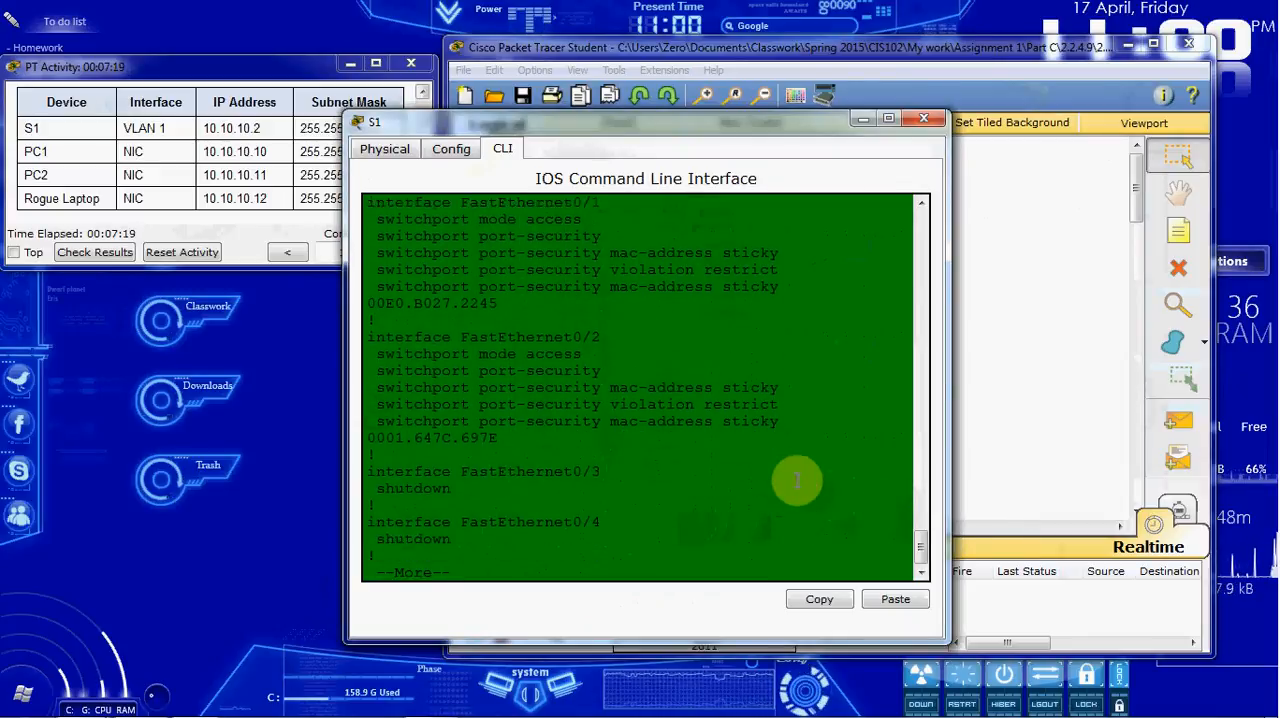
{"action": "key", "text": "Return"}
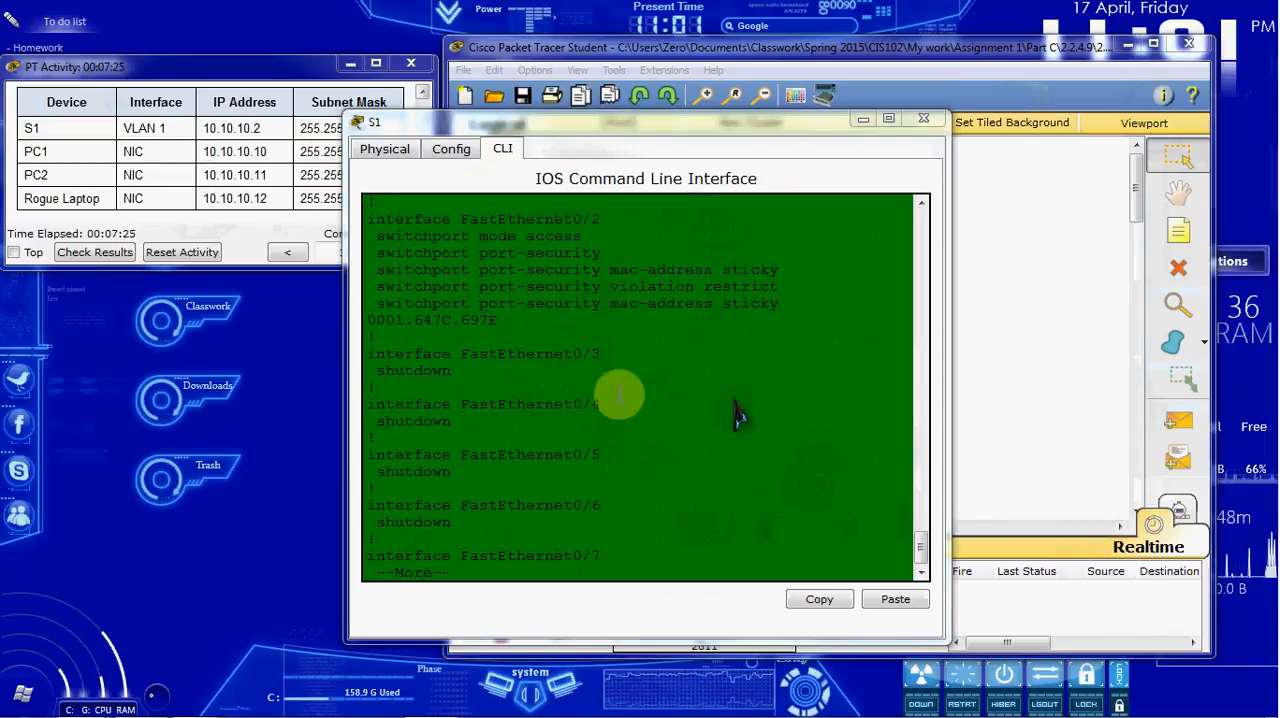
{"action": "left_click", "coordinate": [922, 124]}
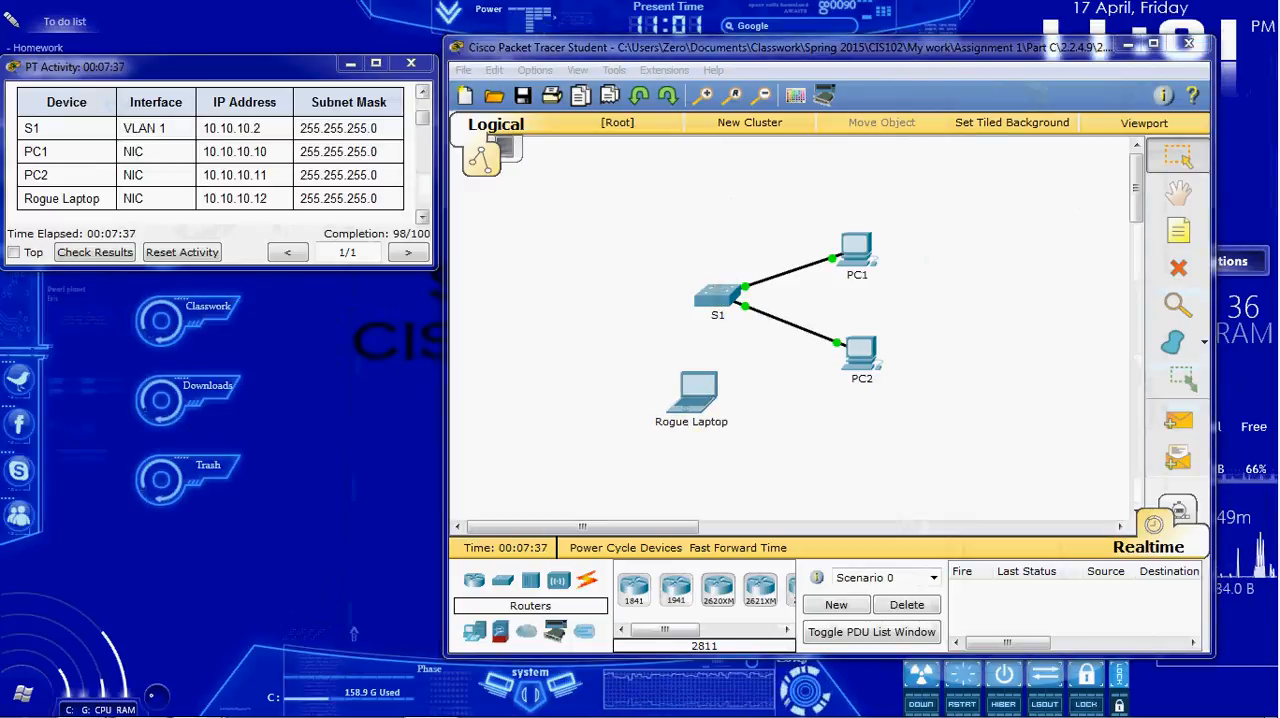
Step: Connect the Rogue Laptop to S1's FastEthernet0/3 port with a Copper Straight-Through cable
{"action": "left_click", "coordinate": [588, 584]}
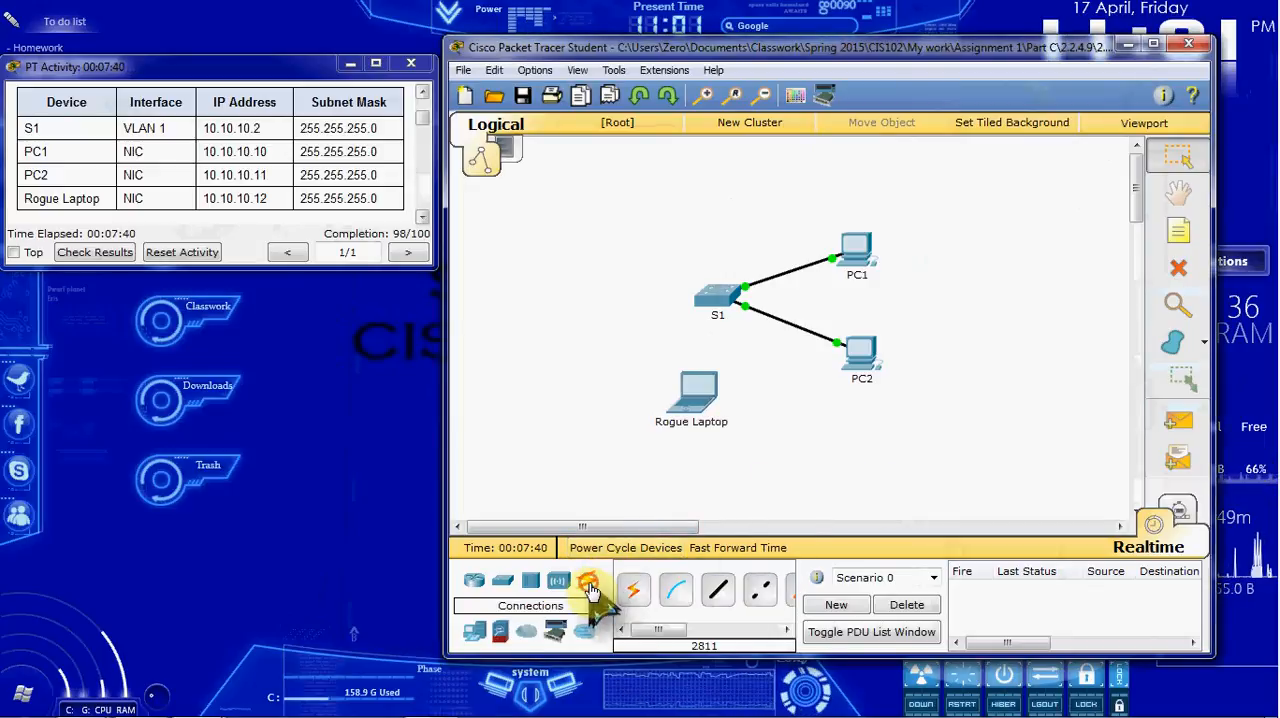
{"action": "left_click", "coordinate": [727, 595]}
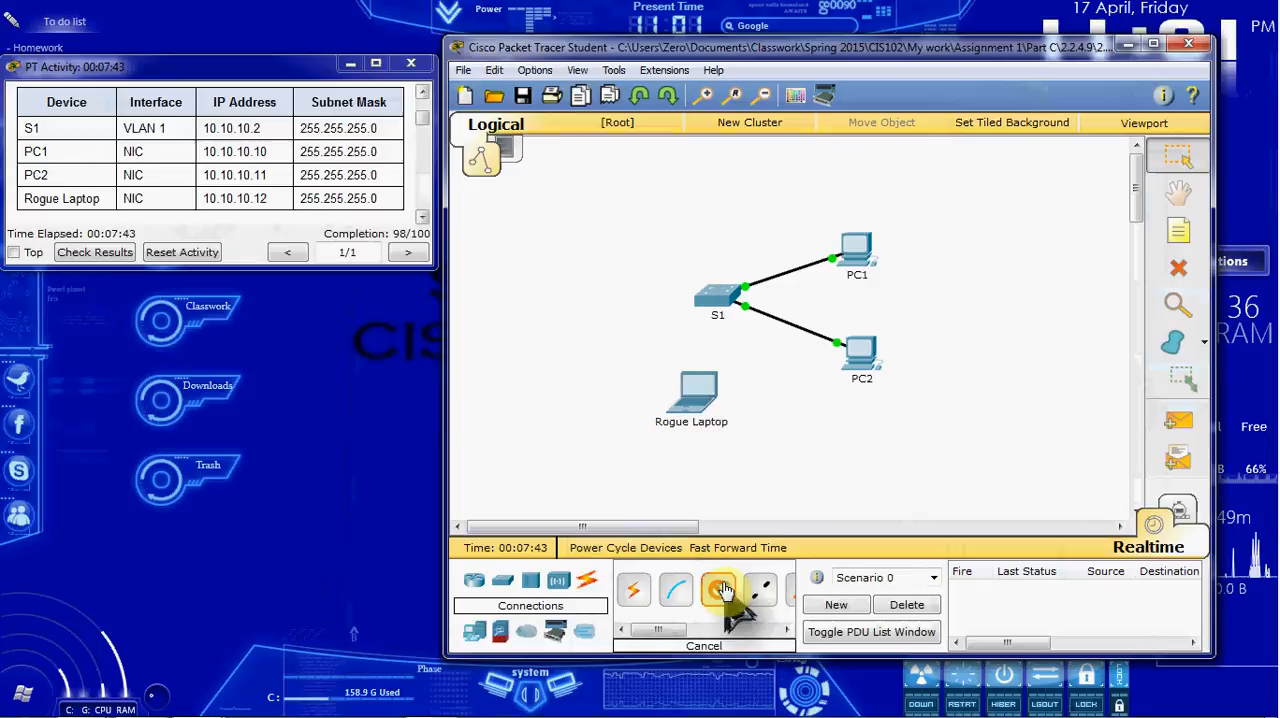
{"action": "left_click", "coordinate": [696, 392]}
{"action": "left_click", "coordinate": [790, 430]}
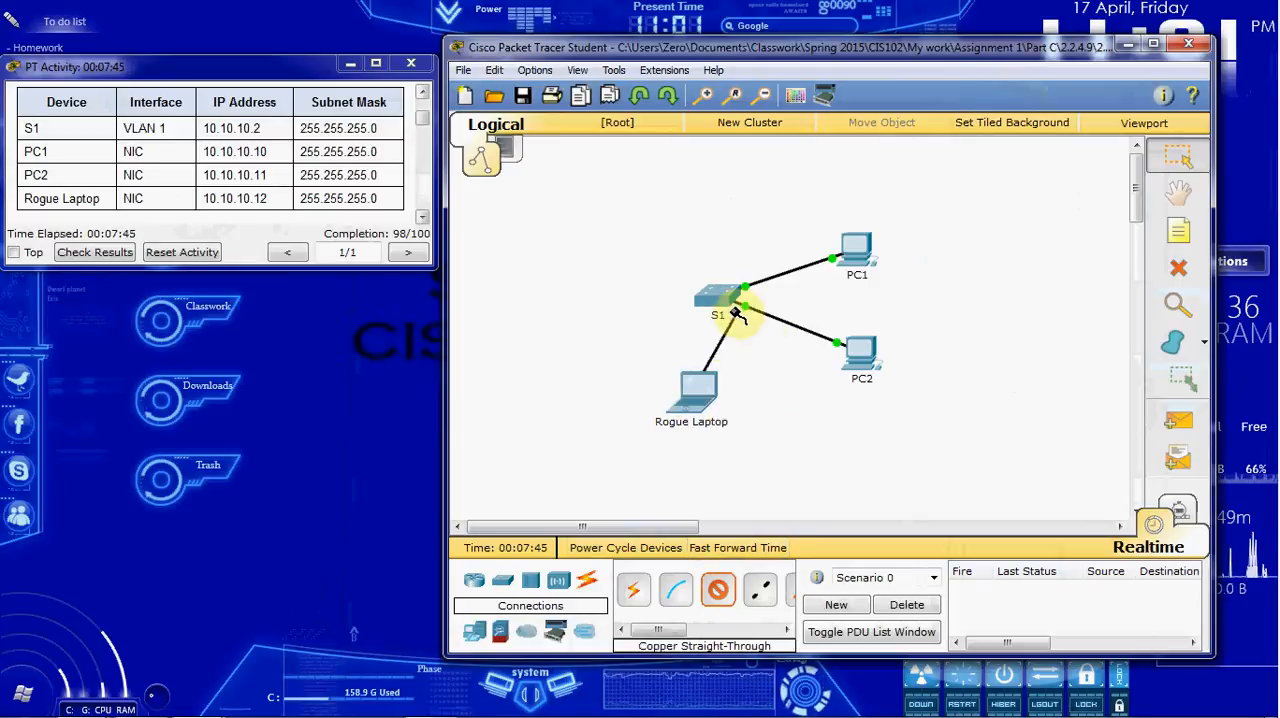
{"action": "left_click", "coordinate": [716, 296]}
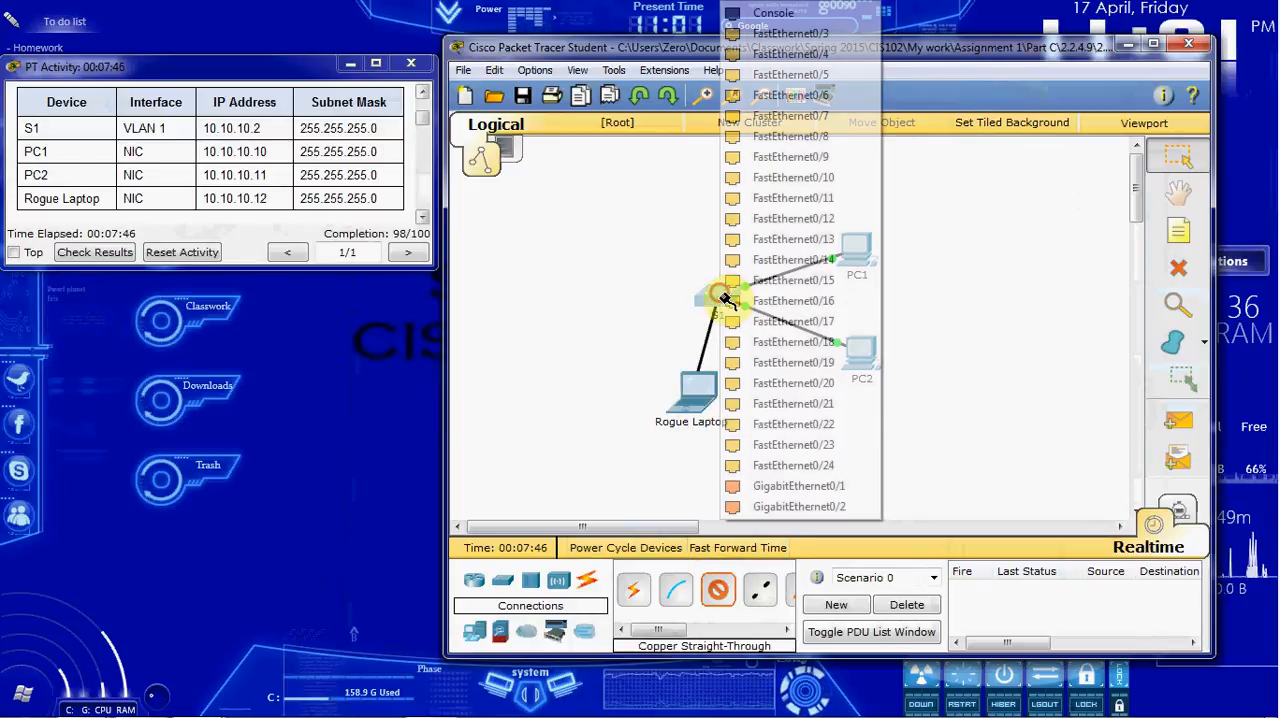
{"action": "left_click", "coordinate": [805, 33]}
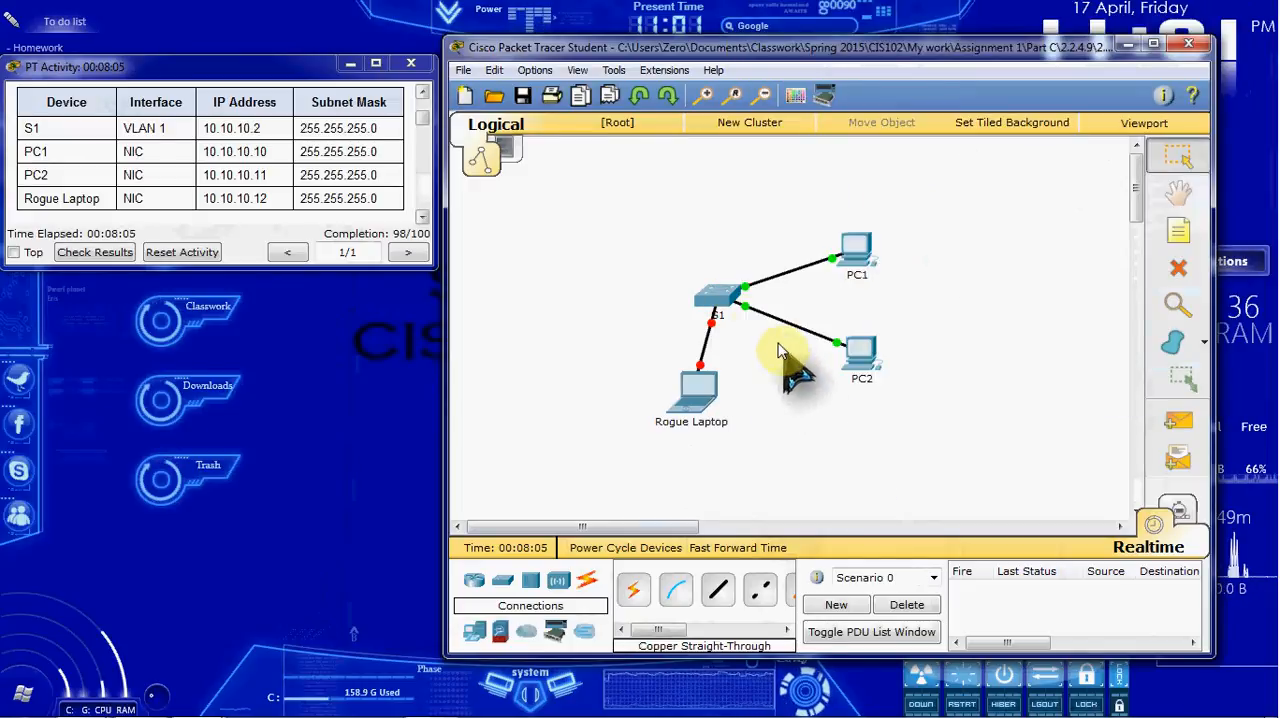
Step: Re-enable S1's port connected to the Rogue Laptop using conf t, int f0/3 and no shut, and close S1's window
{"action": "left_click", "coordinate": [712, 298]}
{"action": "key", "text": "ctrl+c"}
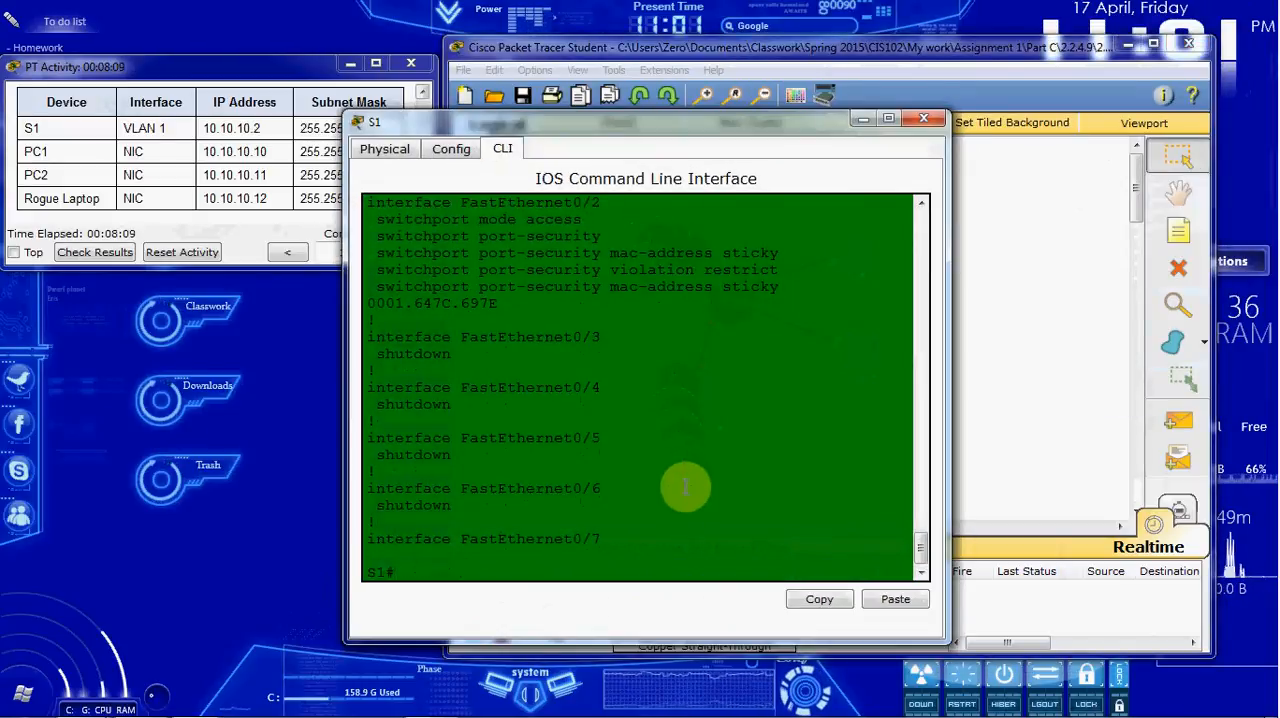
{"action": "type", "text": "conf t"}
{"action": "key", "text": "Return"}
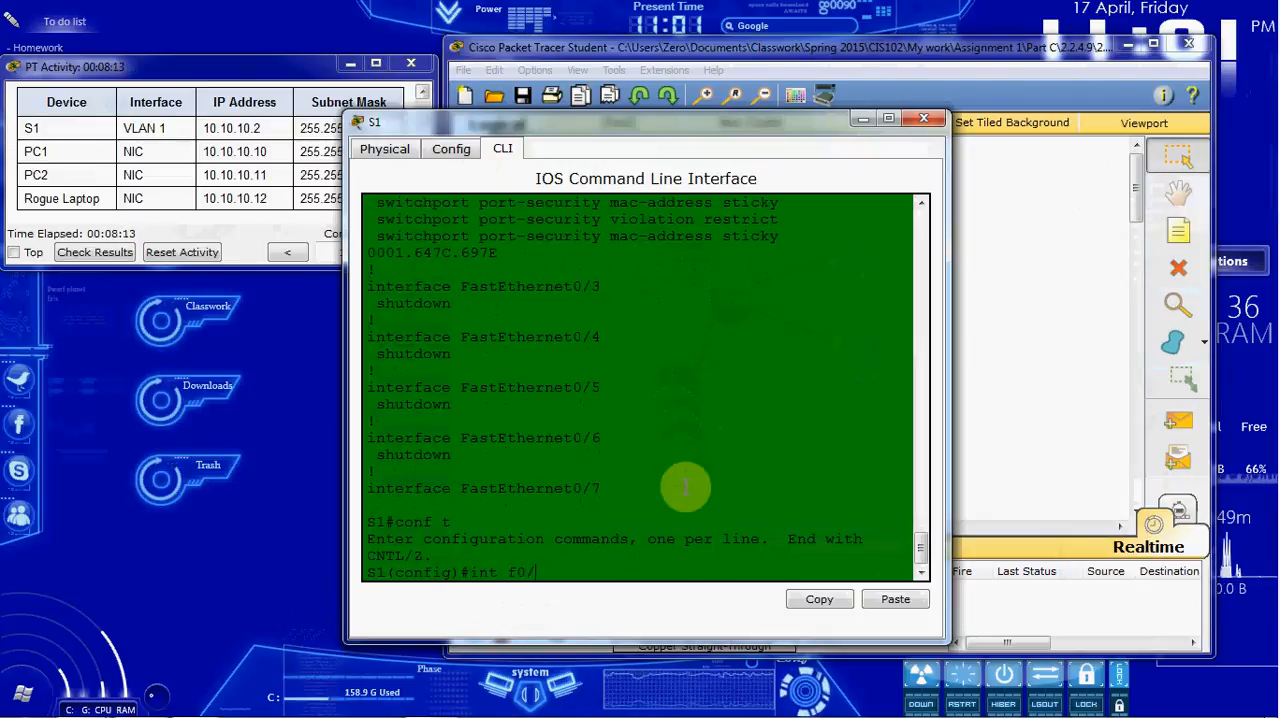
{"action": "type", "text": "int f0/3"}
{"action": "key", "text": "Return"}
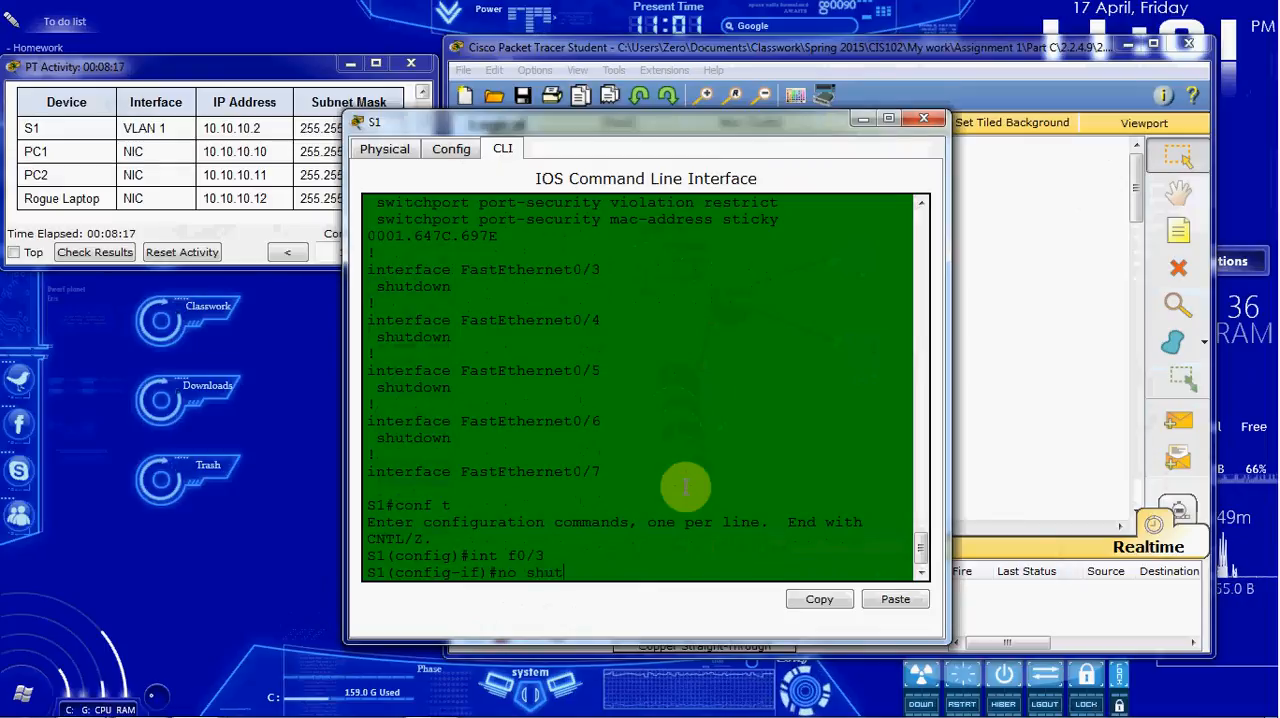
{"action": "key", "text": "Return"}
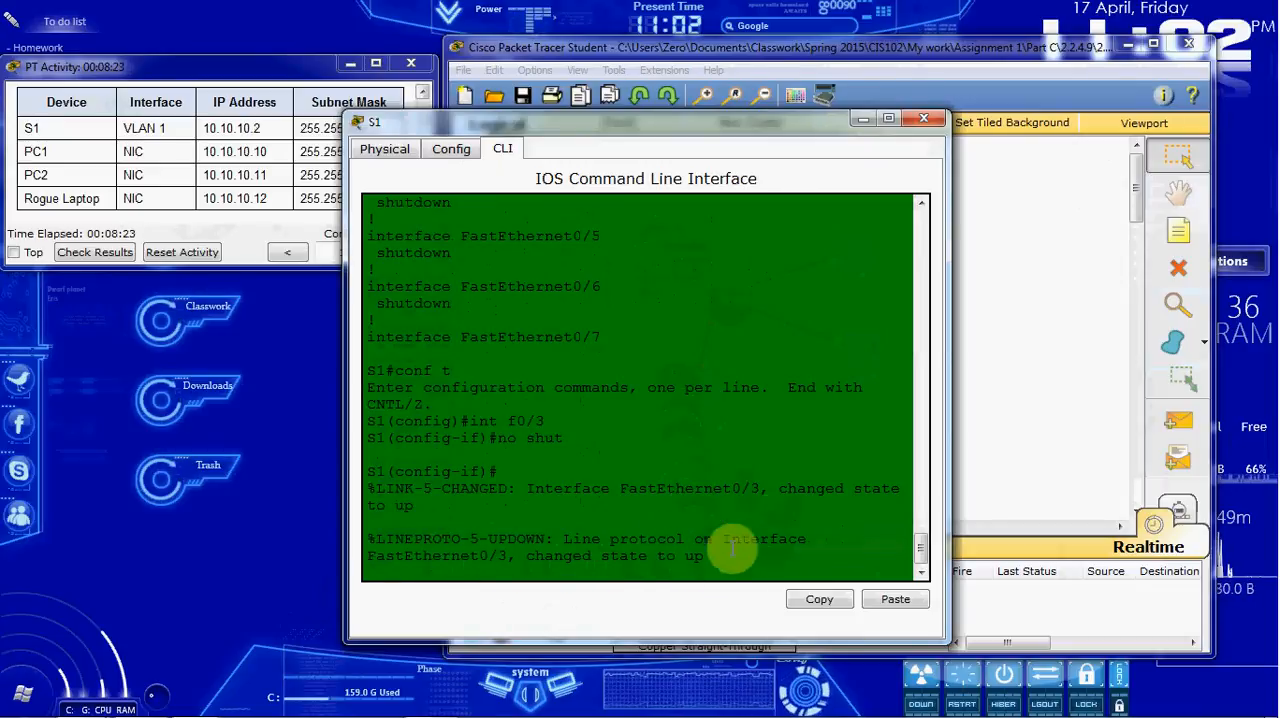
{"action": "left_click", "coordinate": [923, 118]}
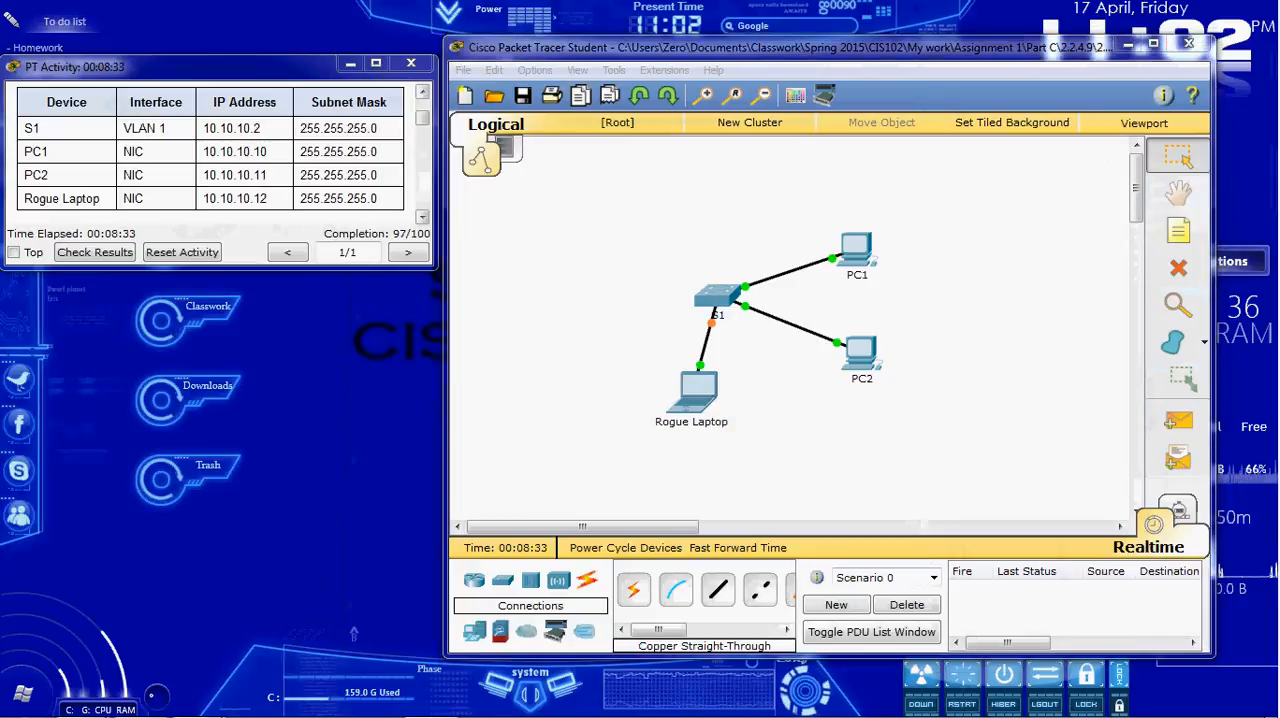
Step: Ping PC1 at 10.10.10.10 from the Rogue Laptop's Command Prompt
{"action": "left_click", "coordinate": [702, 399]}
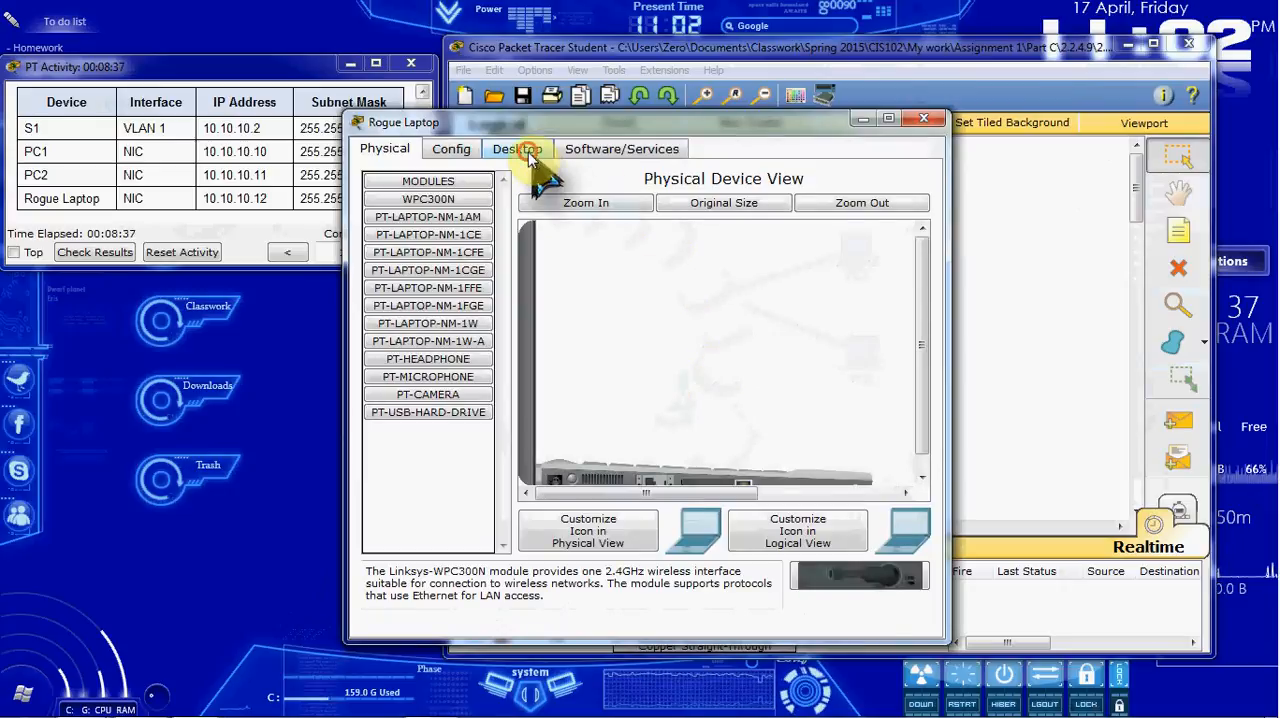
{"action": "left_click", "coordinate": [528, 155]}
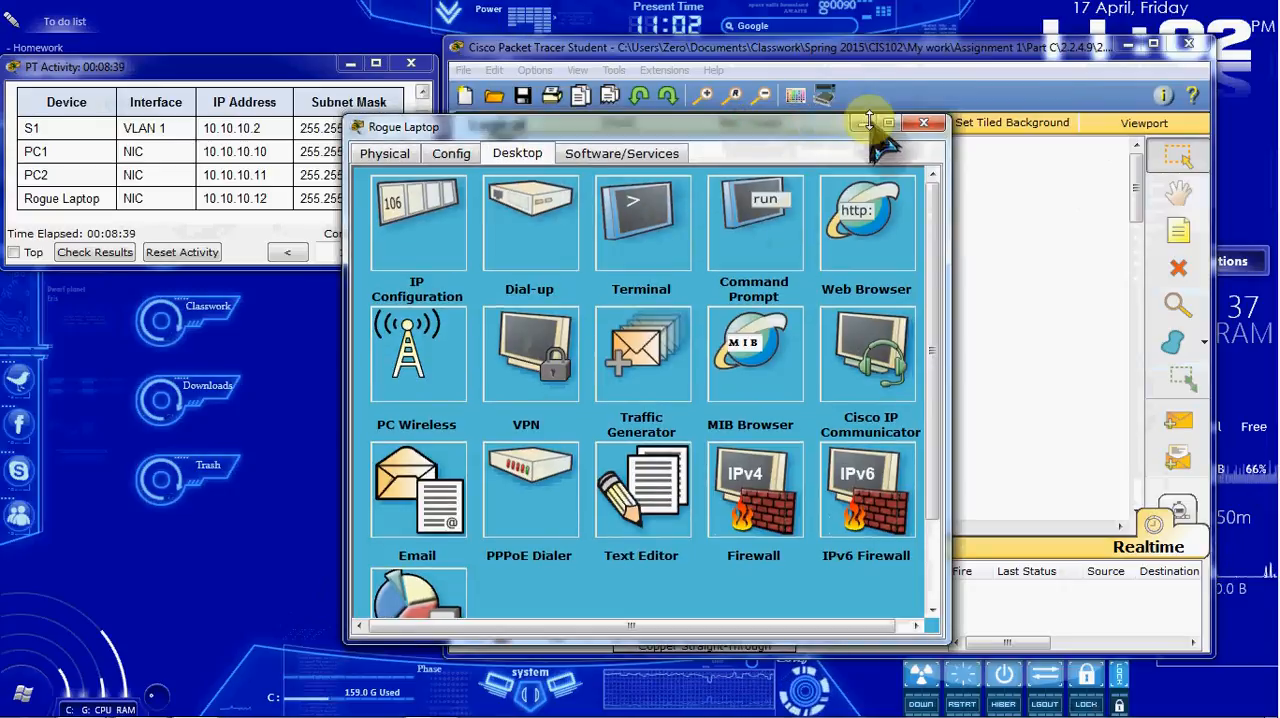
{"action": "left_click_drag", "start_coordinate": [794, 128], "coordinate": [931, 133]}
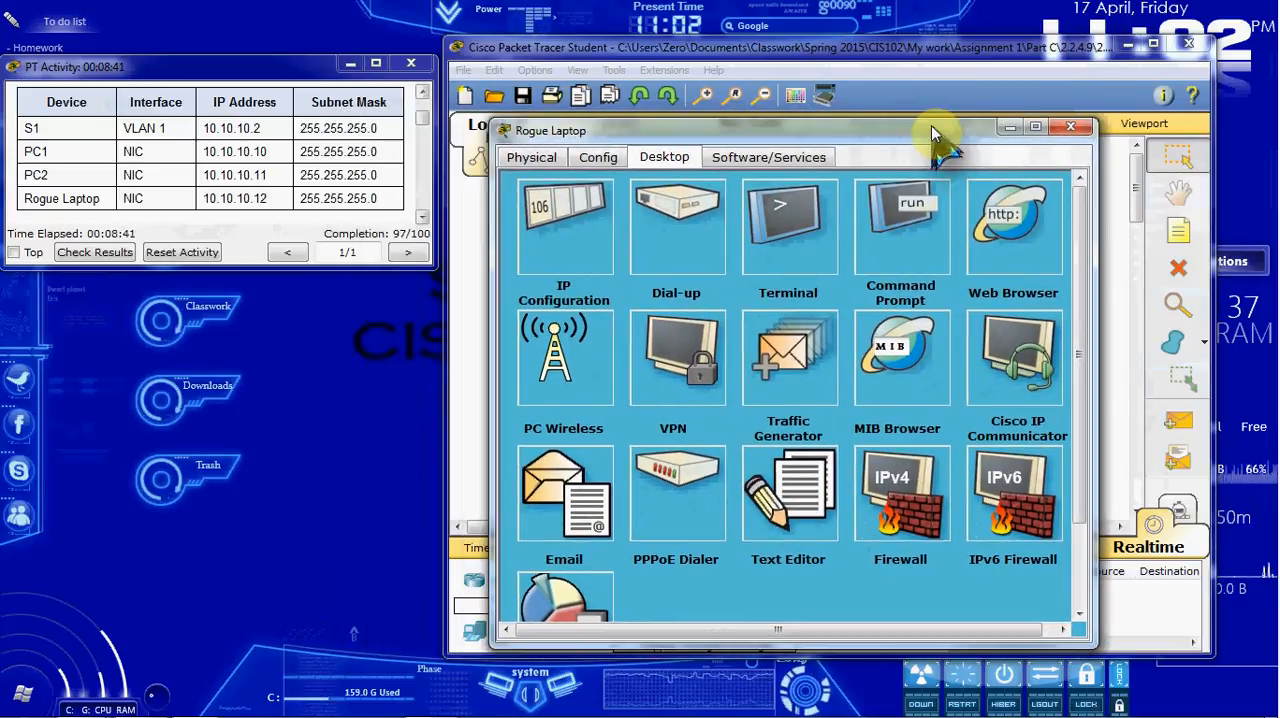
{"action": "left_click", "coordinate": [900, 218]}
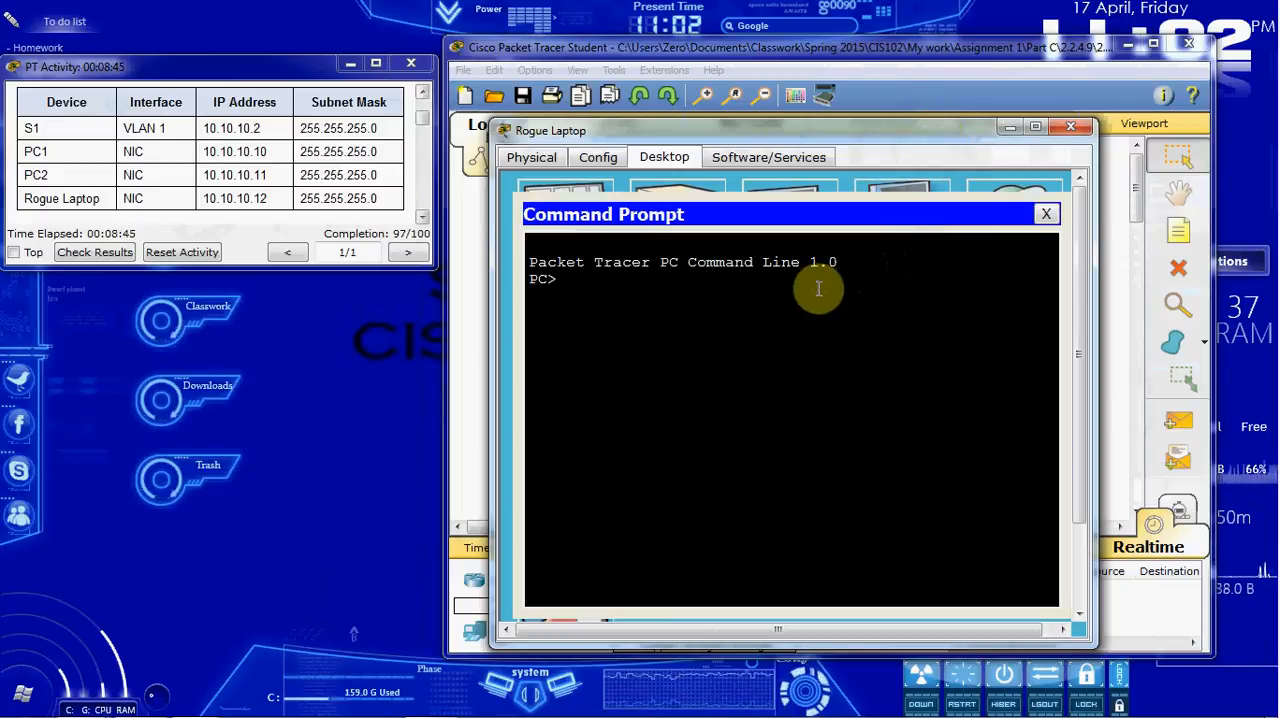
{"action": "type", "text": "ping "}
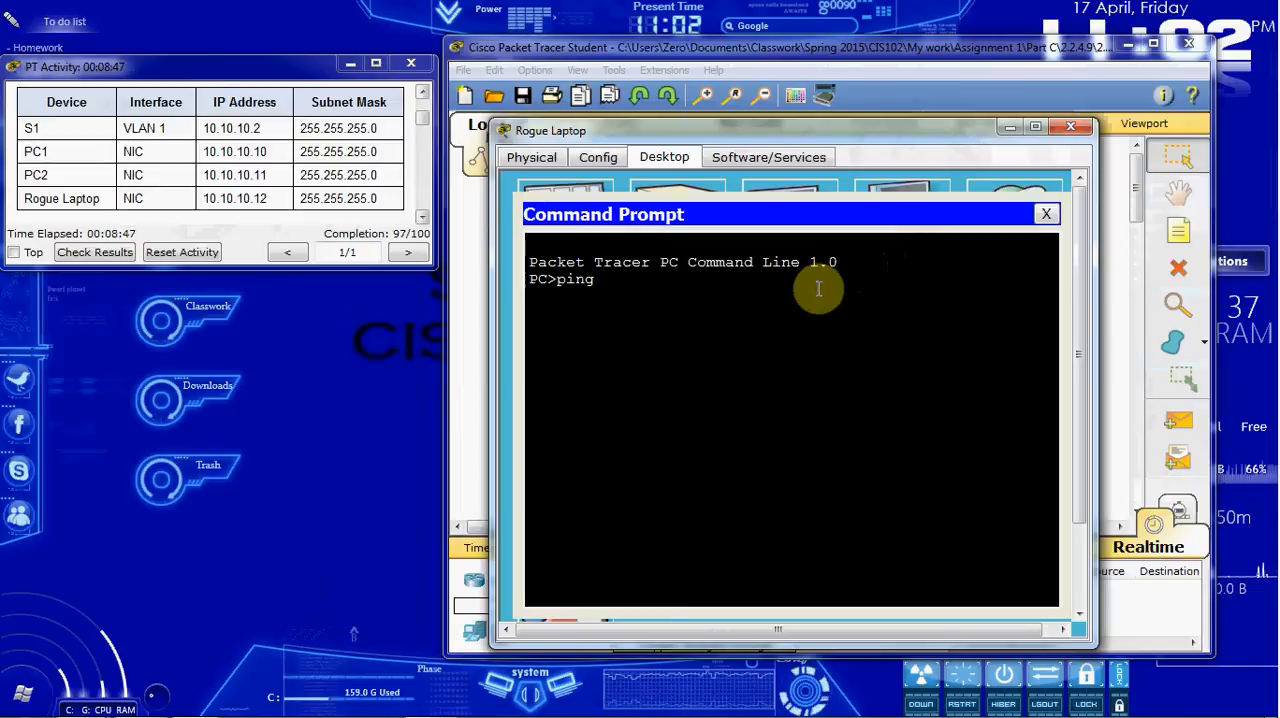
{"action": "type", "text": "10.10.10.10"}
{"action": "key", "text": "Return"}
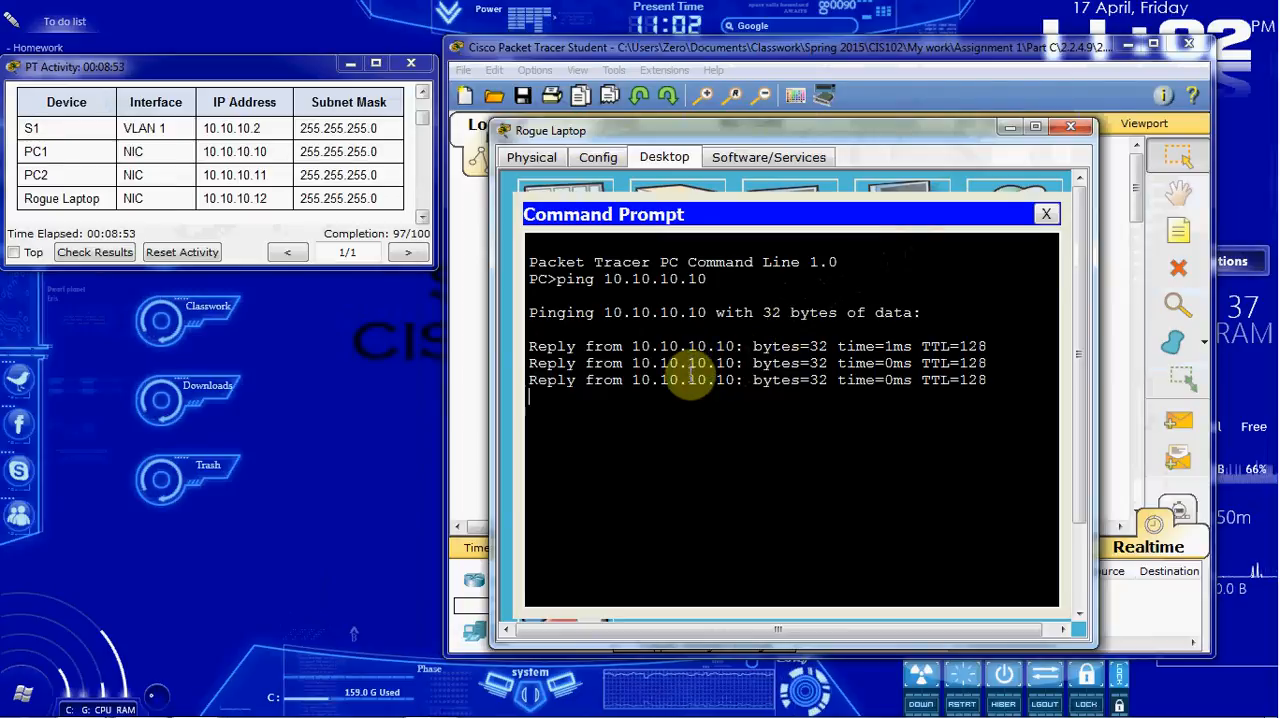
Step: Ping PC2 at 10.10.10.11 from the Rogue Laptop, and close its Command Prompt and device window
{"action": "key", "text": "Up"}
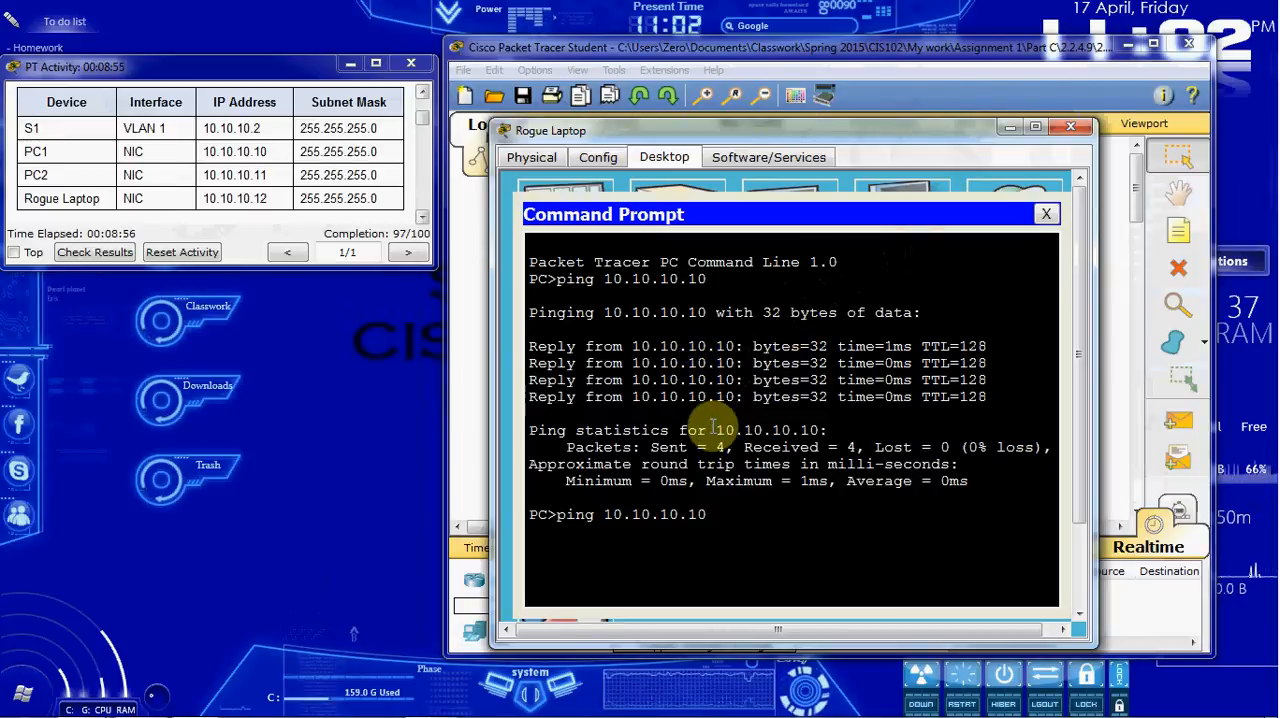
{"action": "key", "text": "Return"}
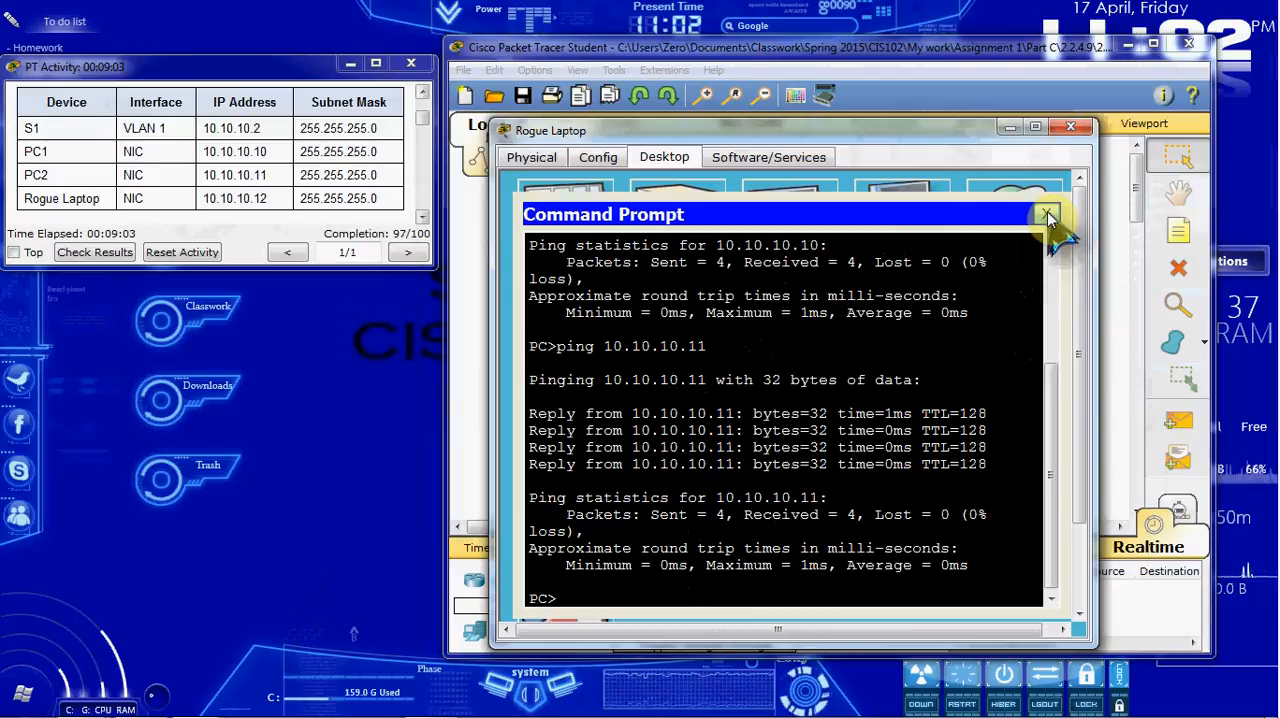
{"action": "left_click", "coordinate": [1046, 216]}
{"action": "left_click", "coordinate": [1068, 128]}
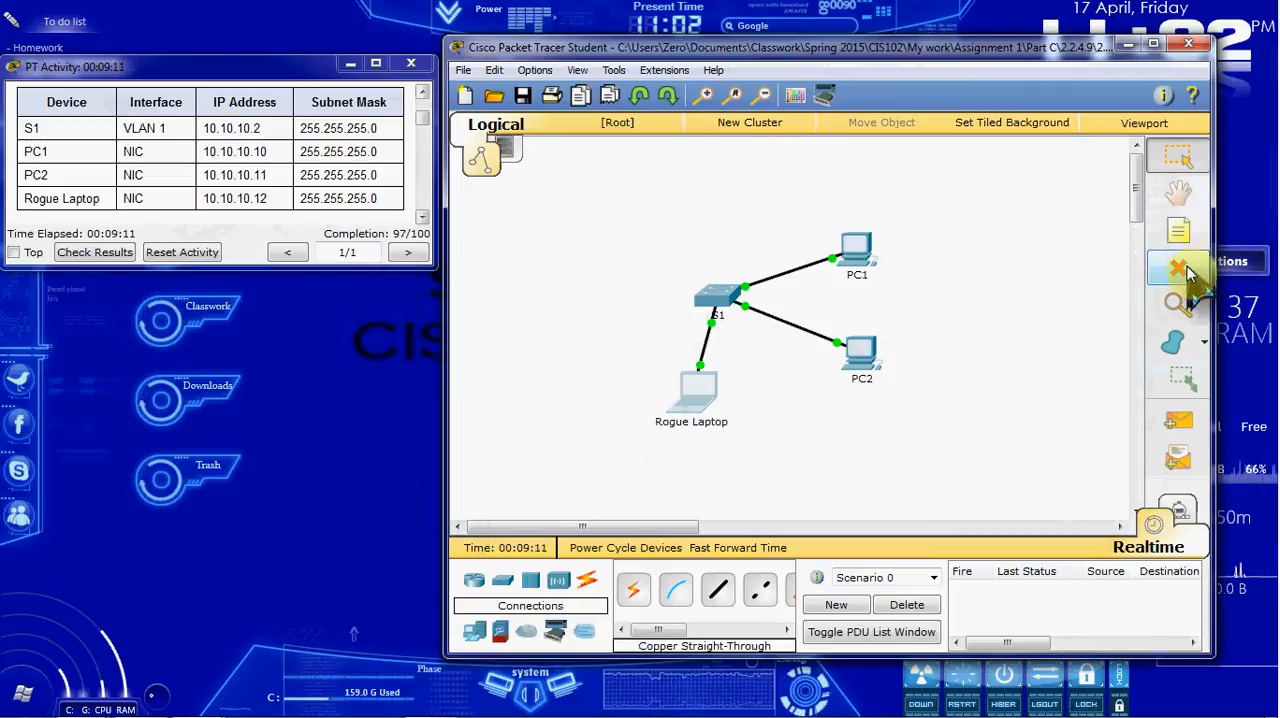
Step: Delete the cables connecting S1 to the Rogue Laptop and S1 to PC2, keeping all the devices
{"action": "left_click", "coordinate": [1176, 268]}
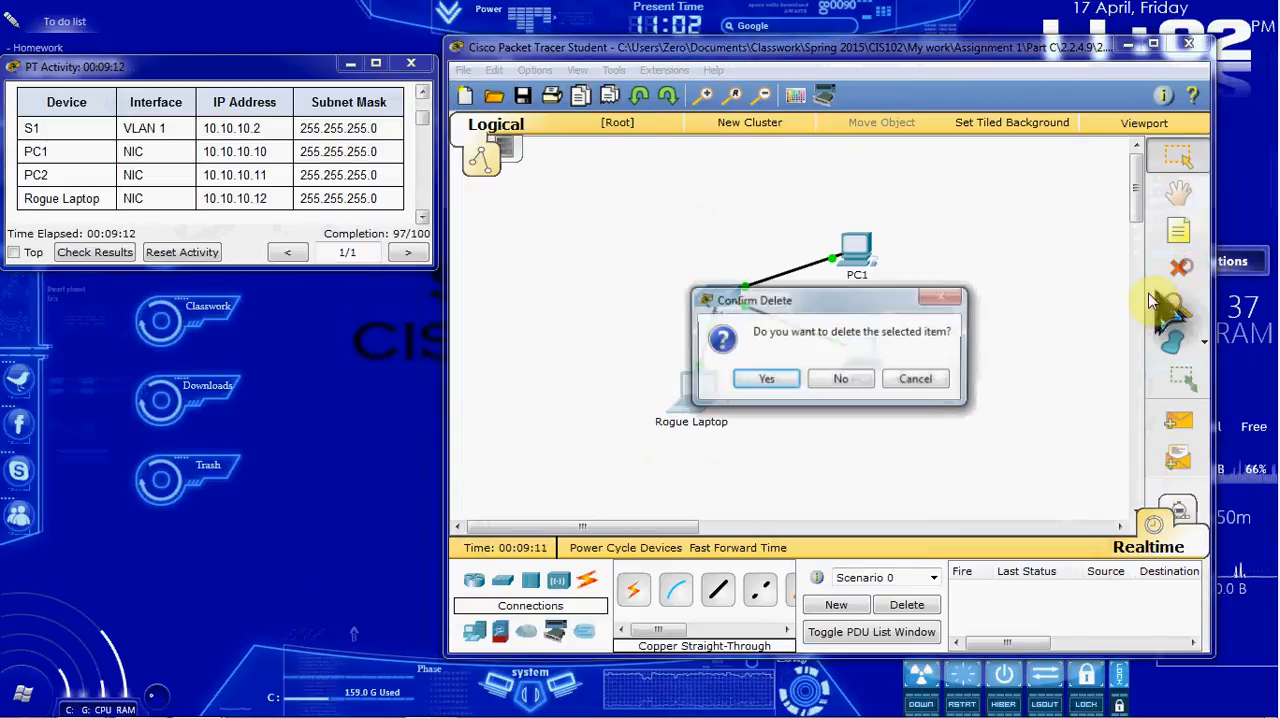
{"action": "left_click", "coordinate": [852, 380]}
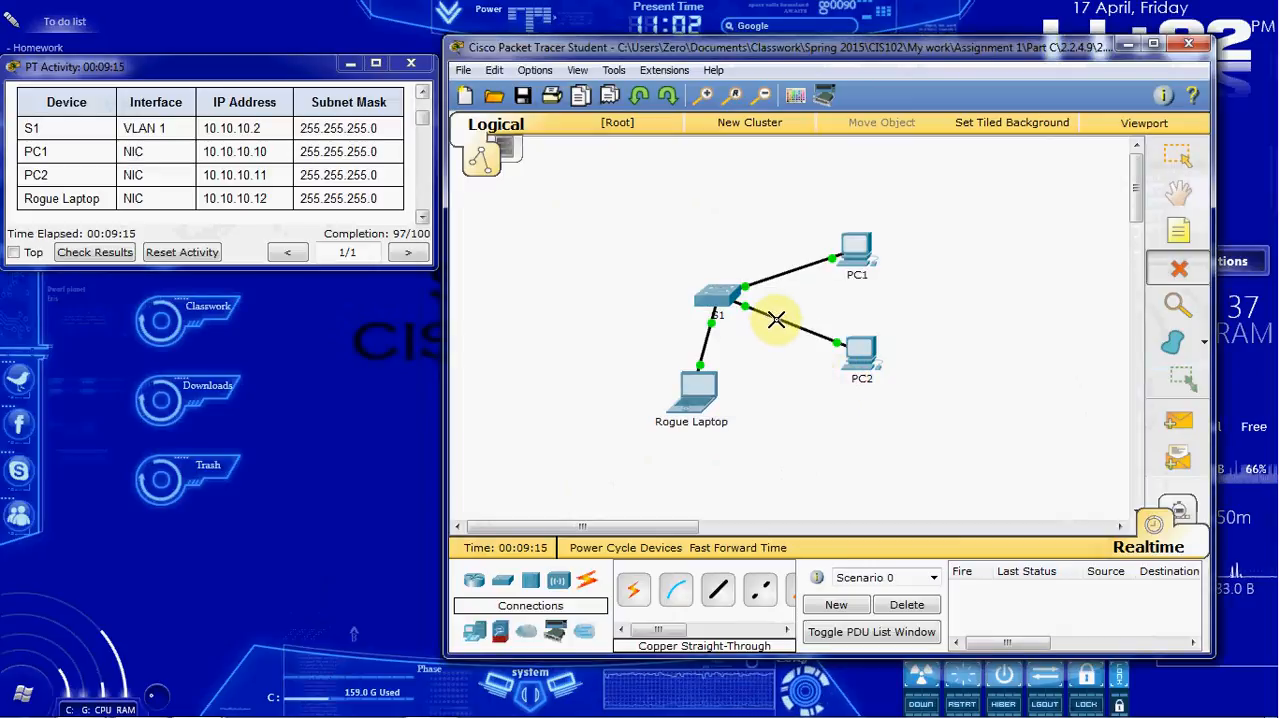
{"action": "left_click", "coordinate": [705, 342]}
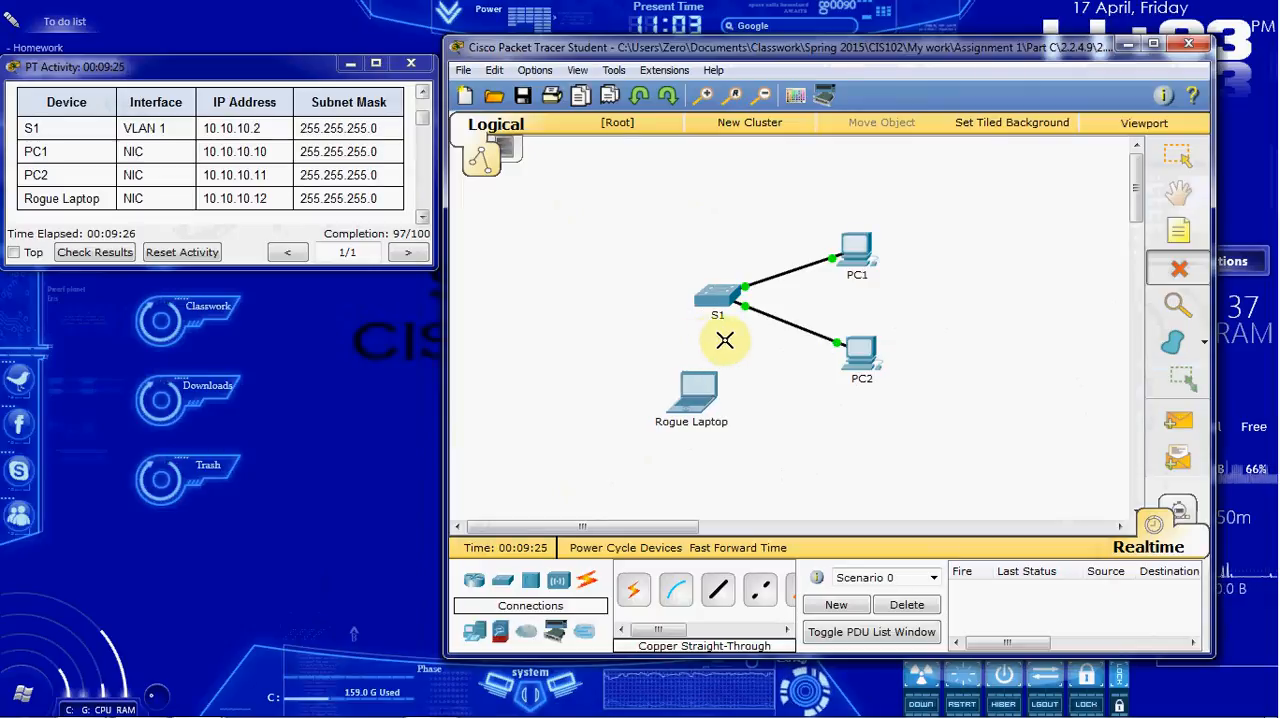
{"action": "left_click", "coordinate": [793, 326]}
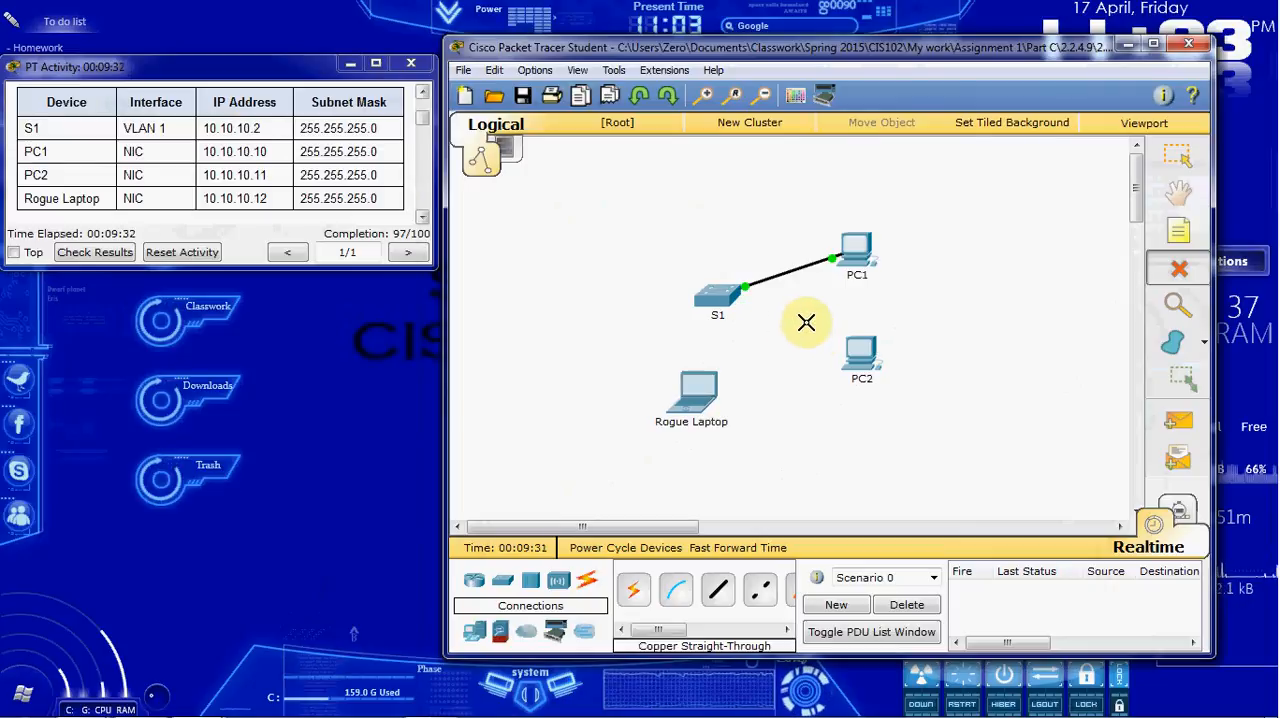
{"action": "left_click", "coordinate": [1178, 160]}
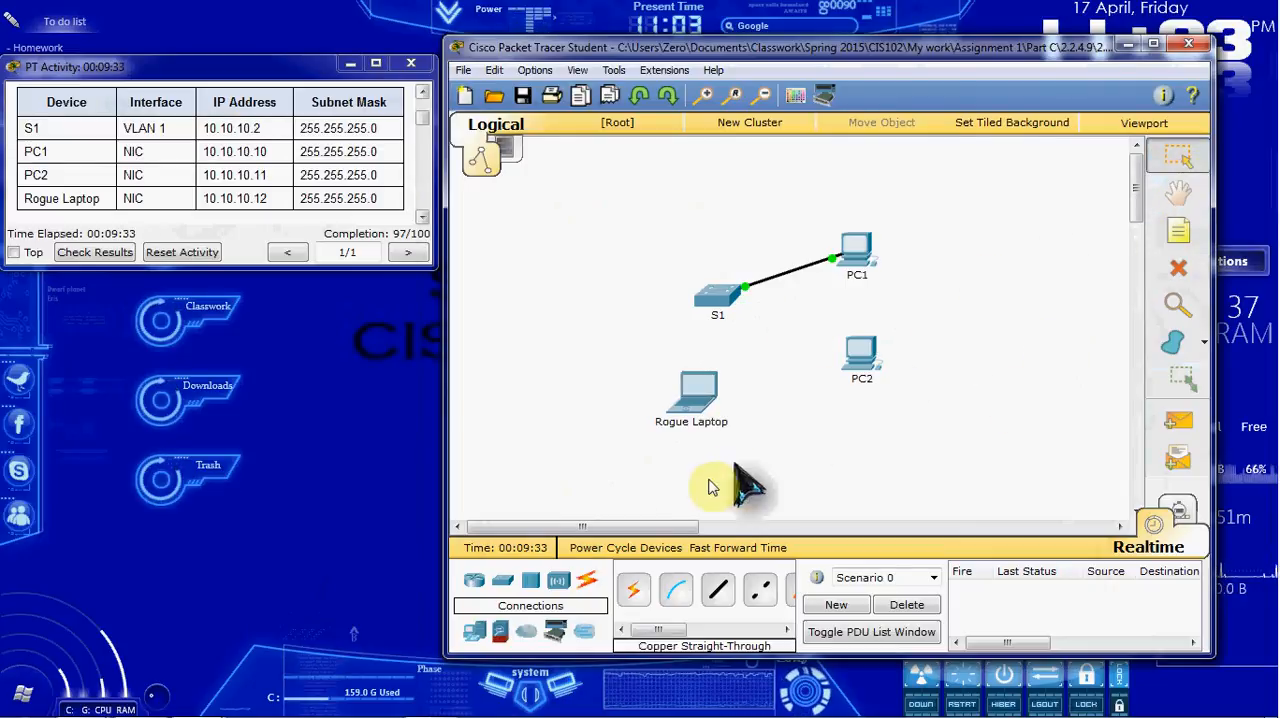
Step: Connect the Rogue Laptop to S1's FastEthernet0/2 port with a Copper Straight-Through cable and fast forward the simulation time
{"action": "left_click", "coordinate": [718, 590]}
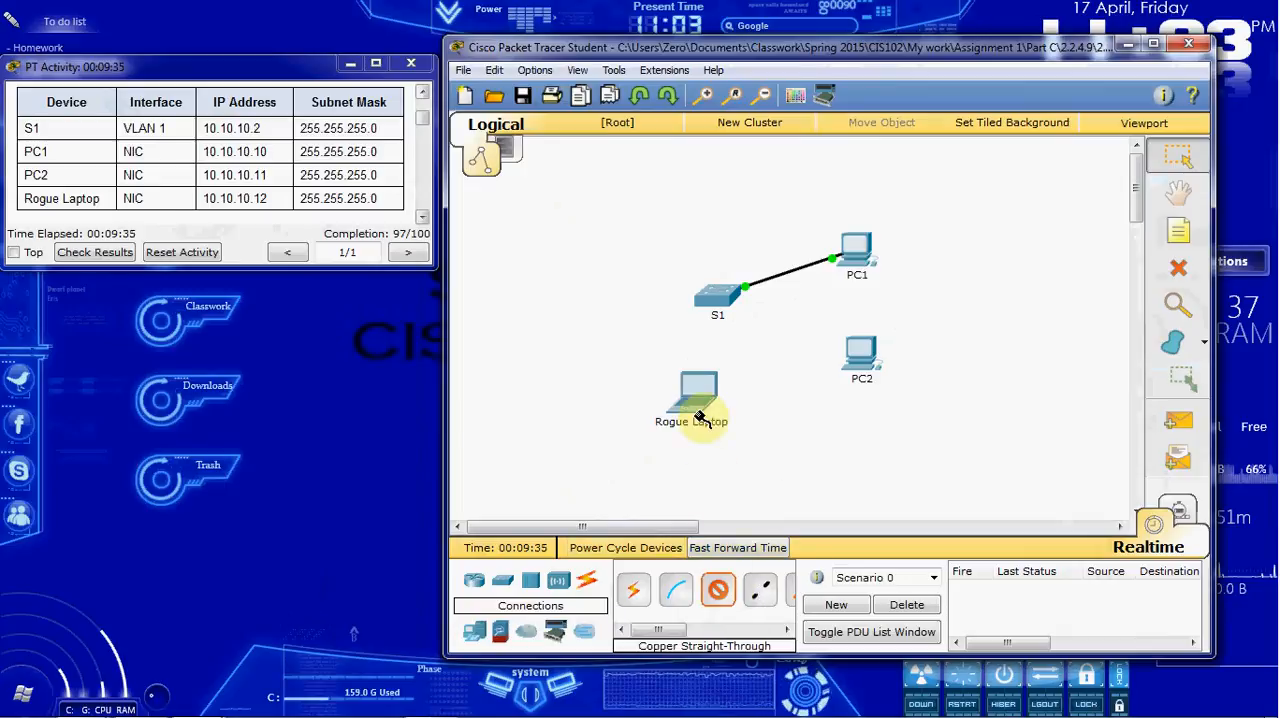
{"action": "left_click", "coordinate": [697, 400]}
{"action": "left_click", "coordinate": [768, 430]}
{"action": "left_click", "coordinate": [727, 295]}
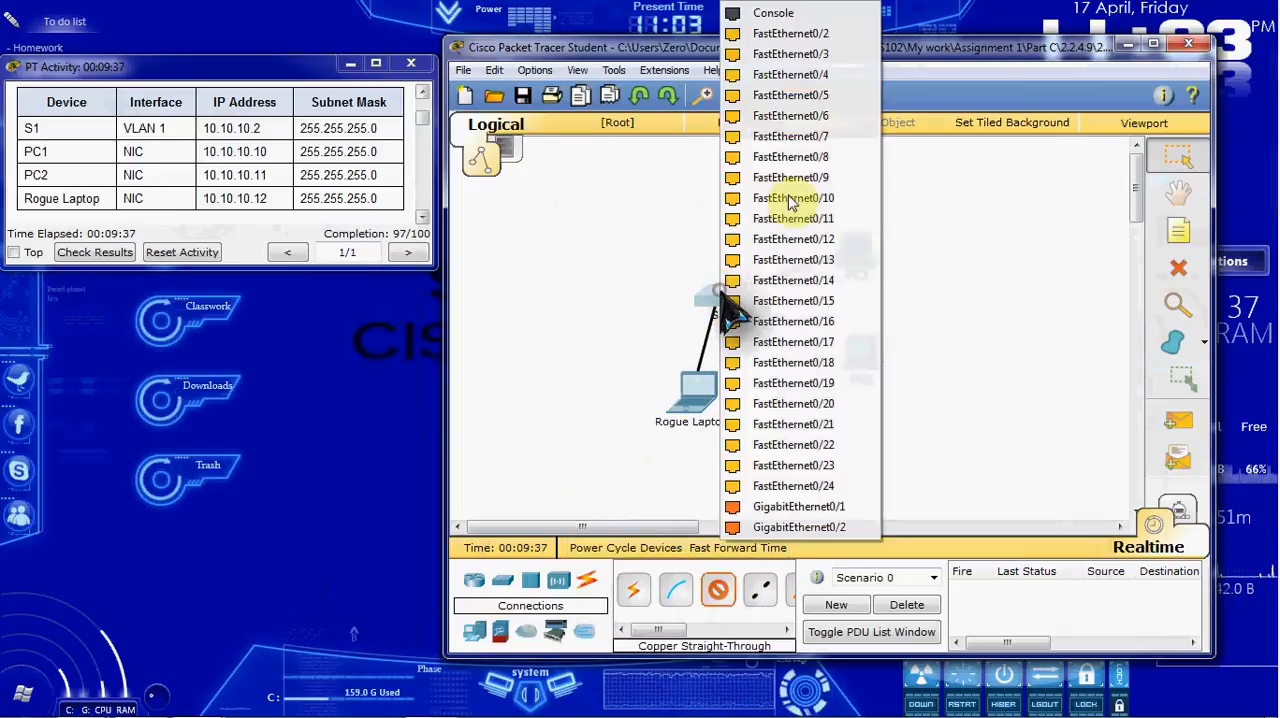
{"action": "left_click", "coordinate": [827, 34]}
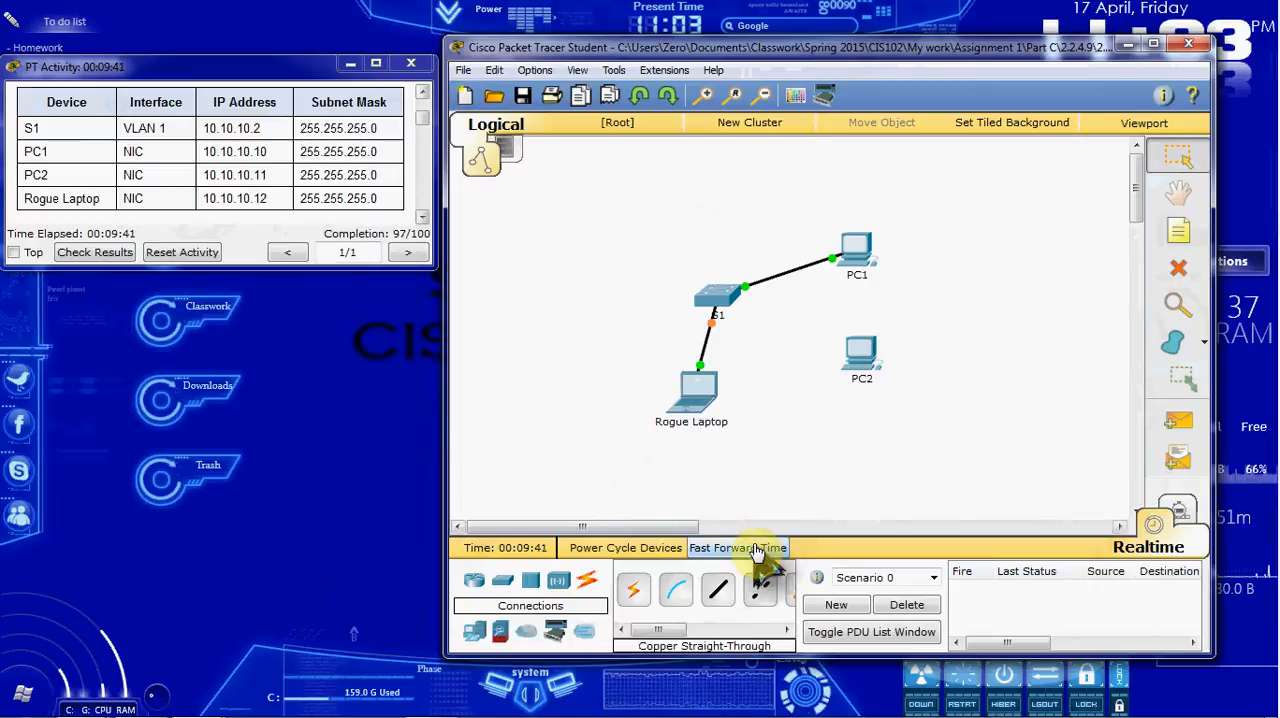
{"action": "left_click", "coordinate": [765, 547]}
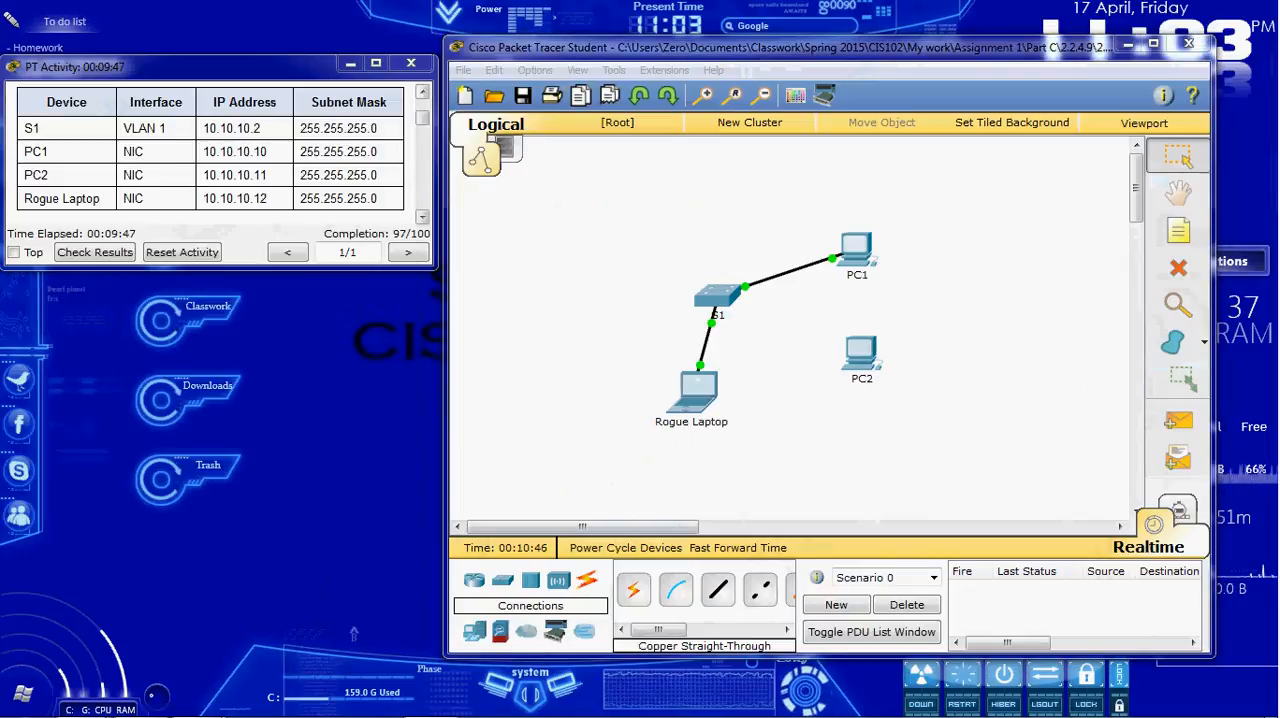
Step: Ping 10.10.10.10 from the Rogue Laptop over its new connection, and close the Command Prompt and device window
{"action": "left_click", "coordinate": [706, 392]}
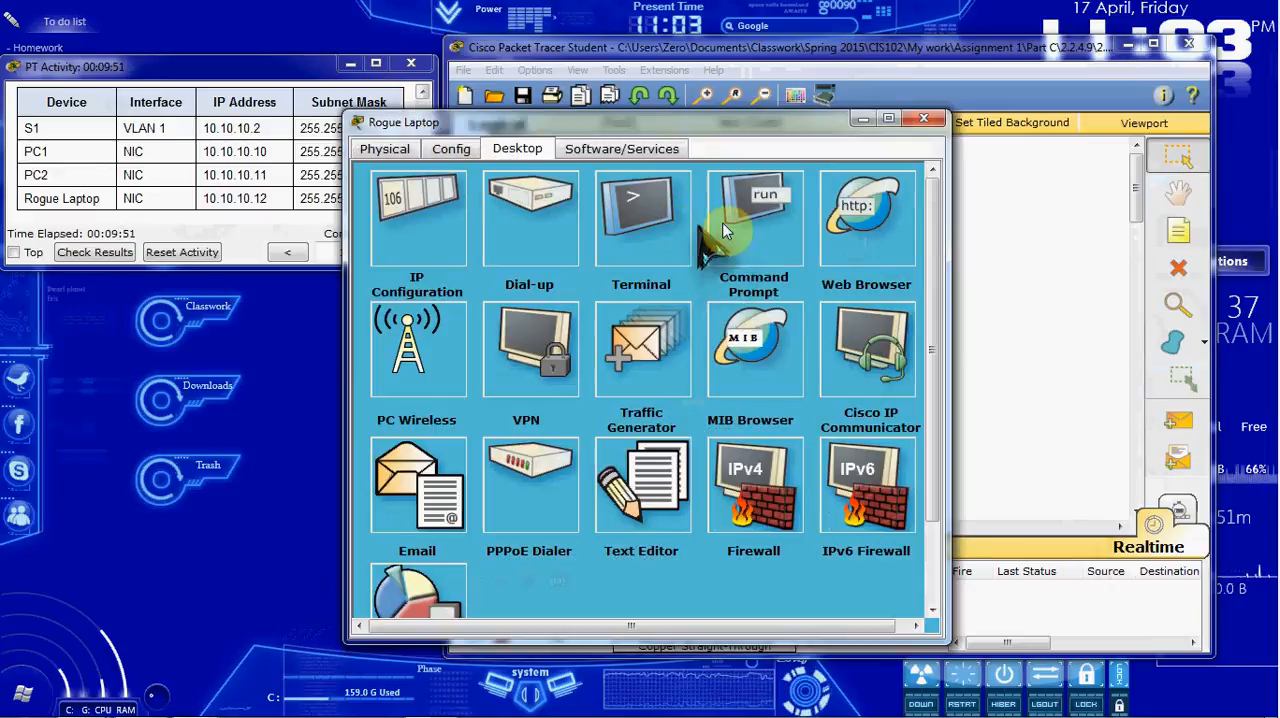
{"action": "left_click", "coordinate": [752, 211]}
{"action": "key", "text": "Up"}
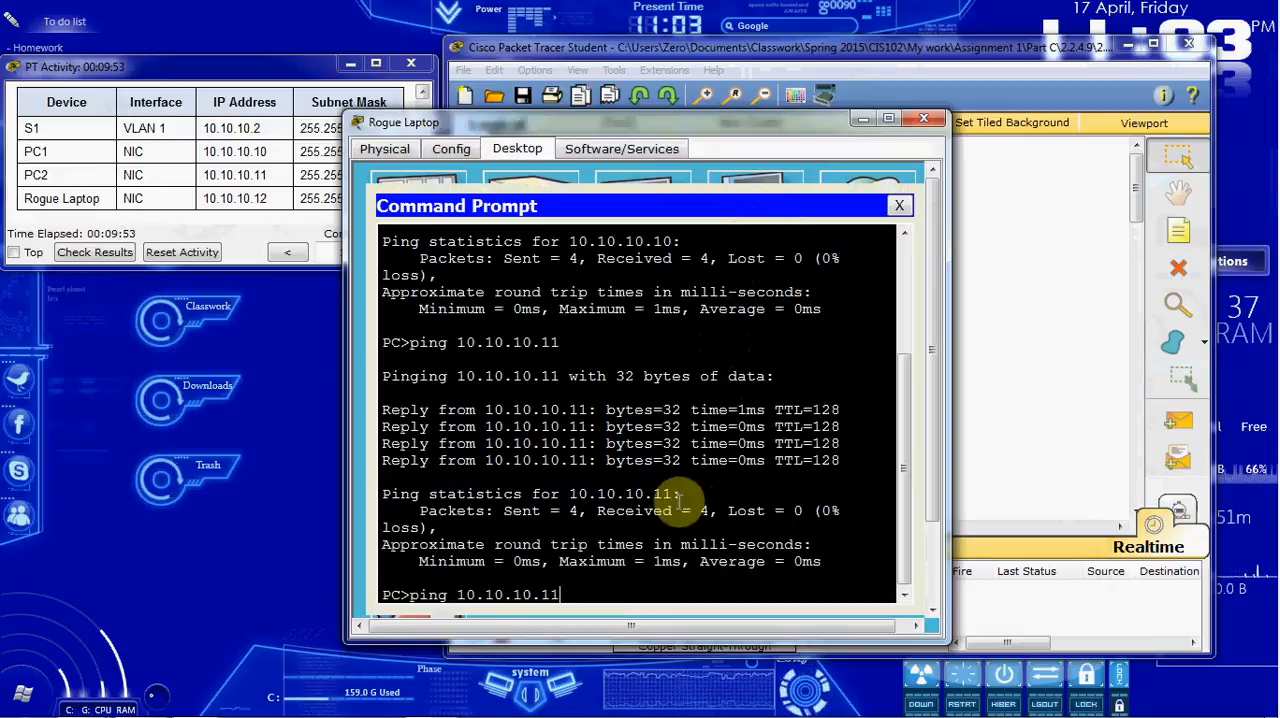
{"action": "type", "text": "0"}
{"action": "key", "text": "Return"}
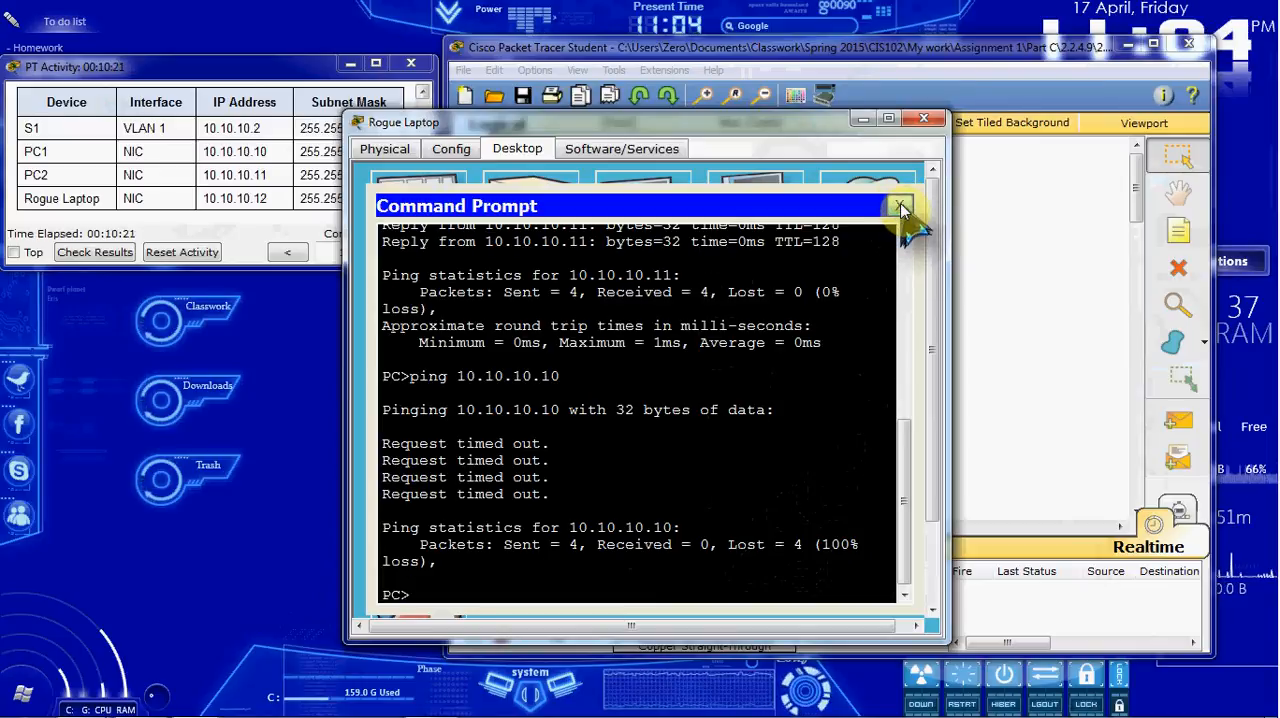
{"action": "left_click", "coordinate": [900, 206]}
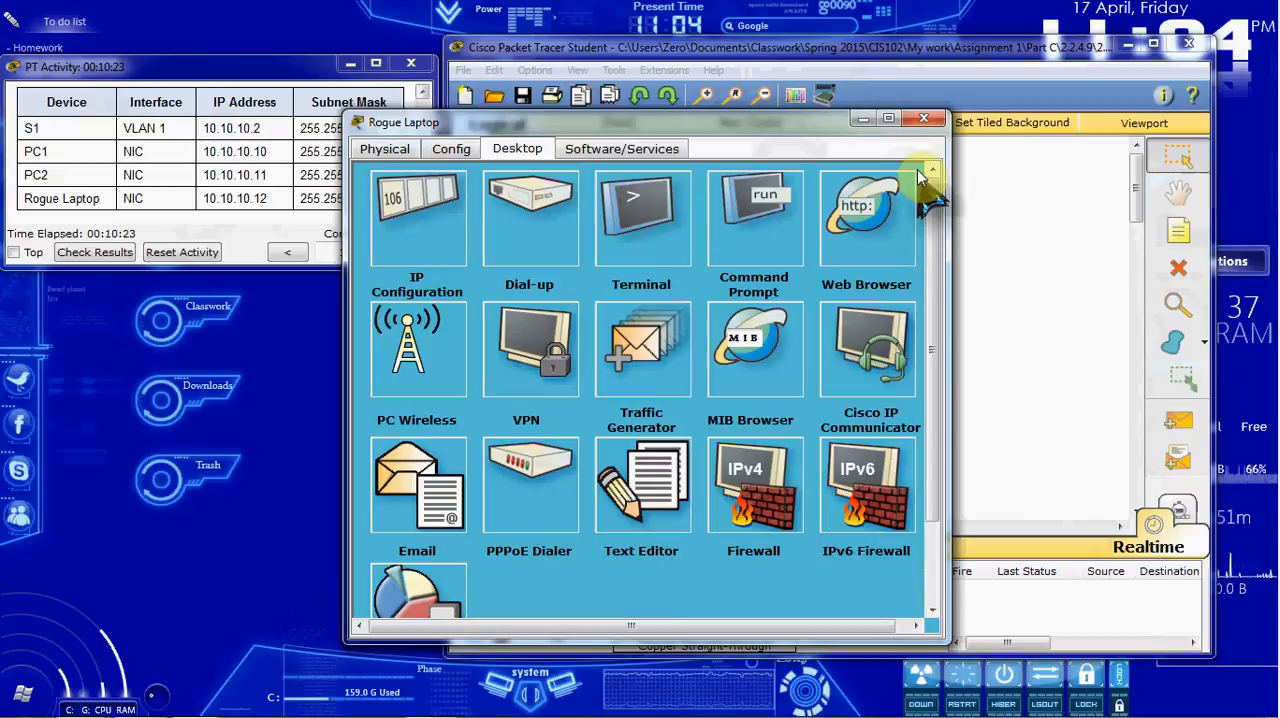
{"action": "left_click", "coordinate": [923, 119]}
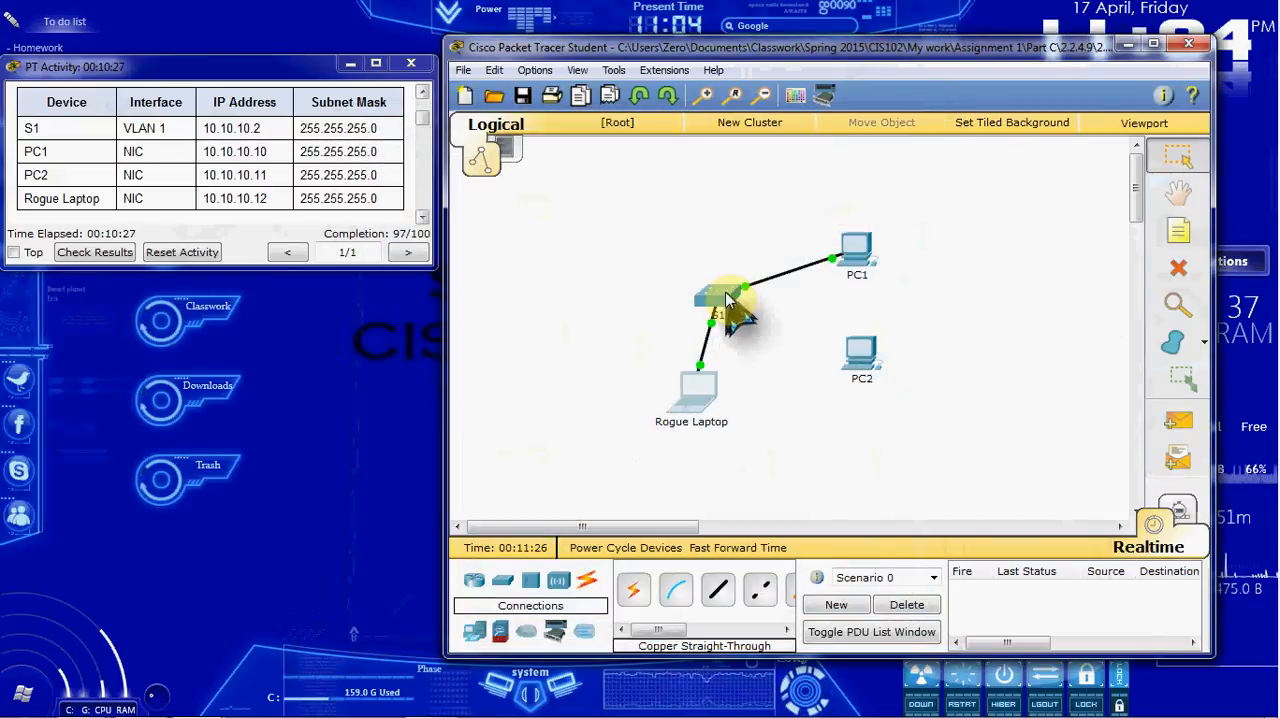
Step: Open S1's command line and exit interface and global configuration modes to the privileged EXEC prompt
{"action": "mouse_move", "coordinate": [725, 292]}
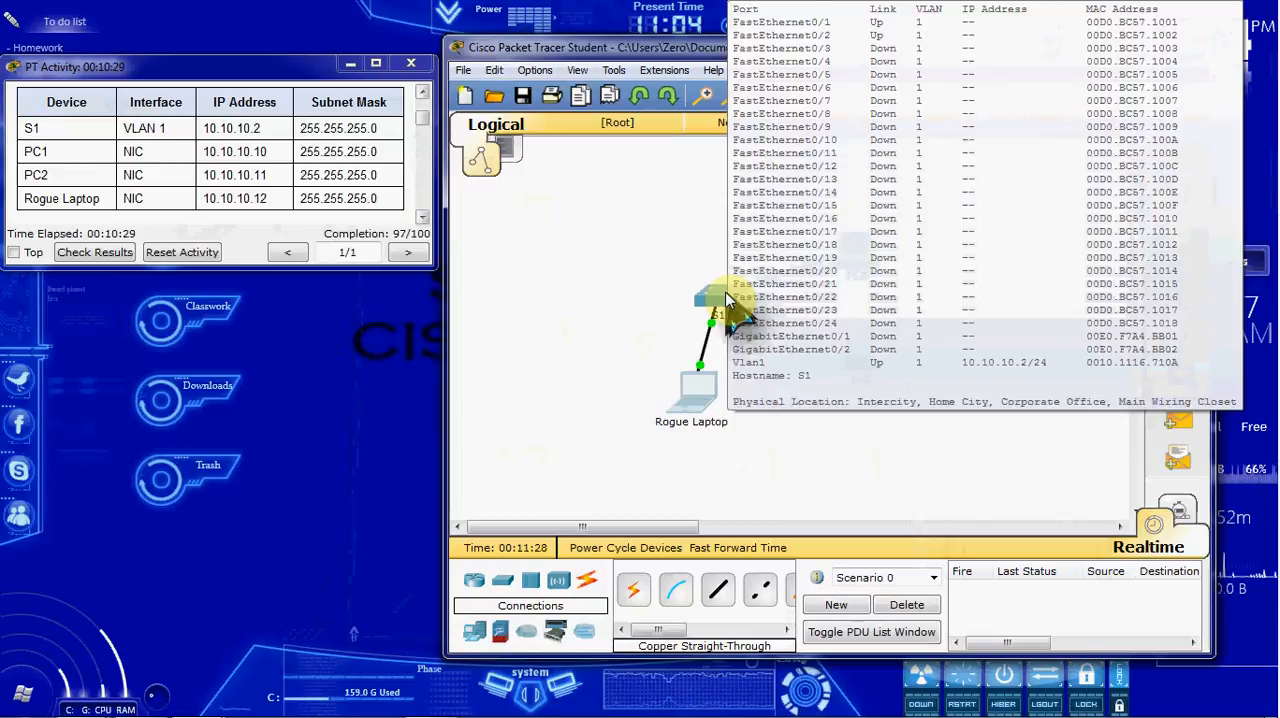
{"action": "left_click", "coordinate": [712, 296]}
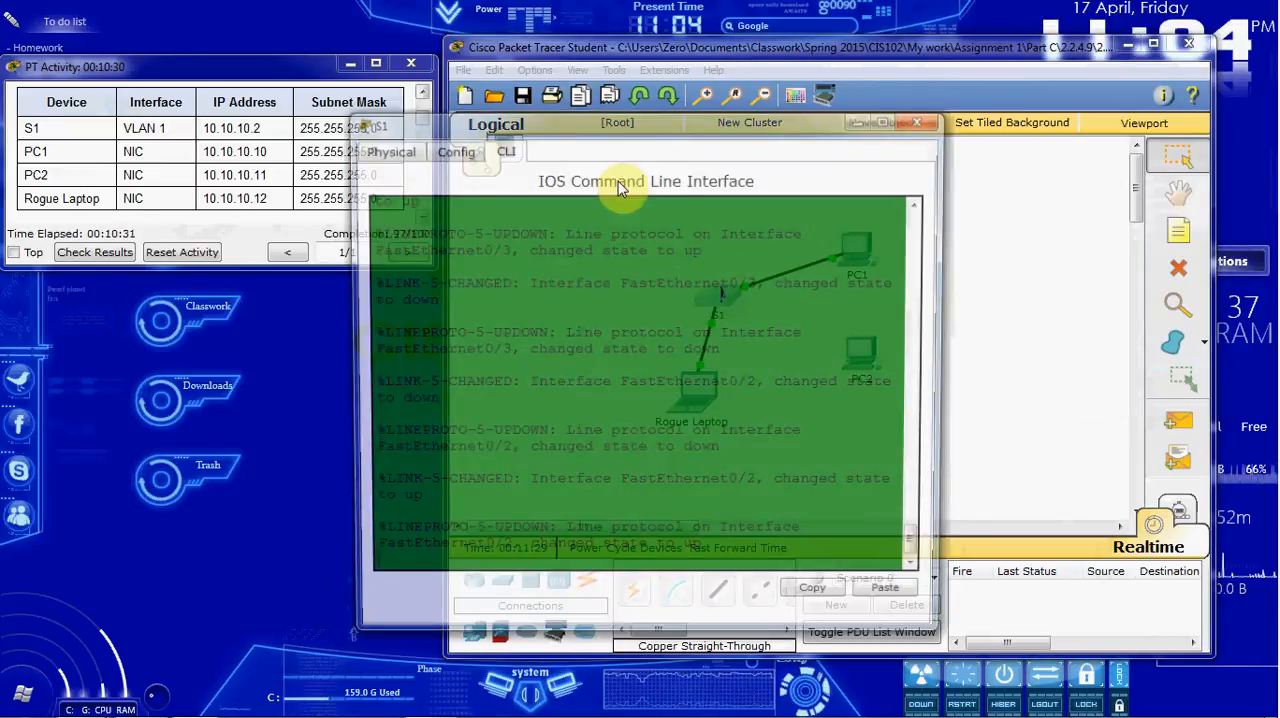
{"action": "left_click", "coordinate": [770, 542]}
{"action": "key", "text": "Return"}
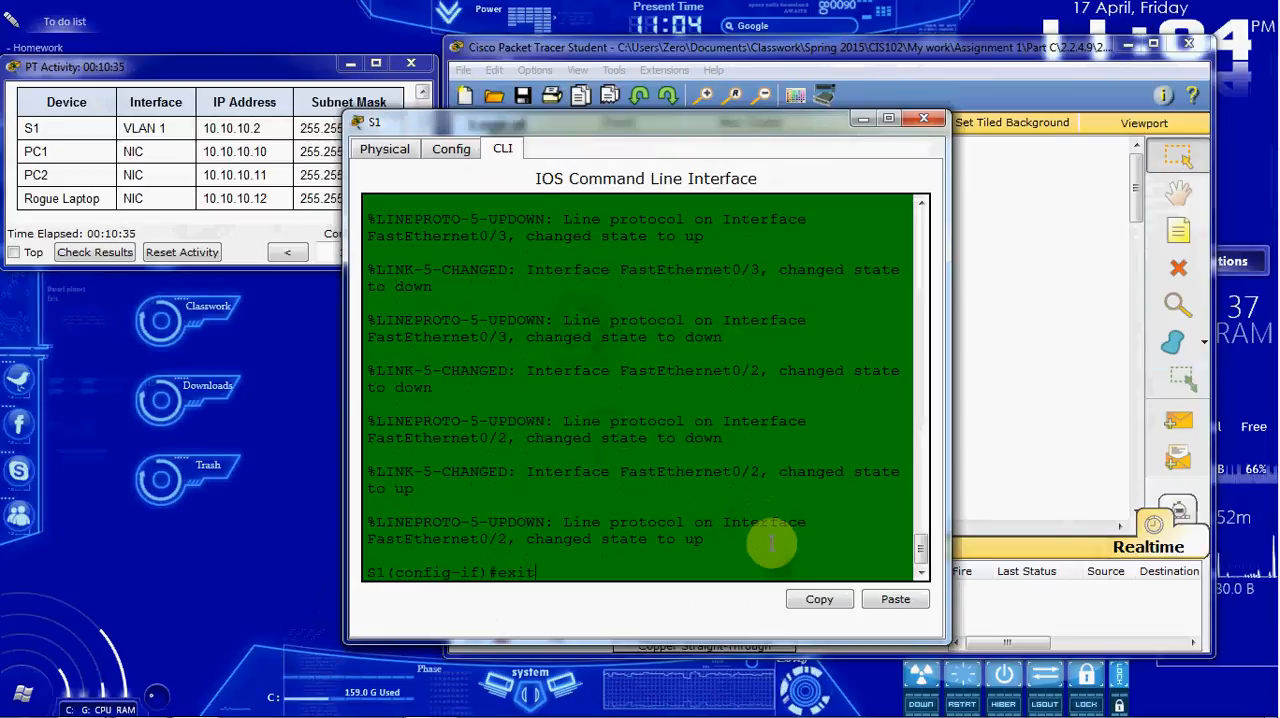
{"action": "type", "text": "exit"}
{"action": "key", "text": "Return"}
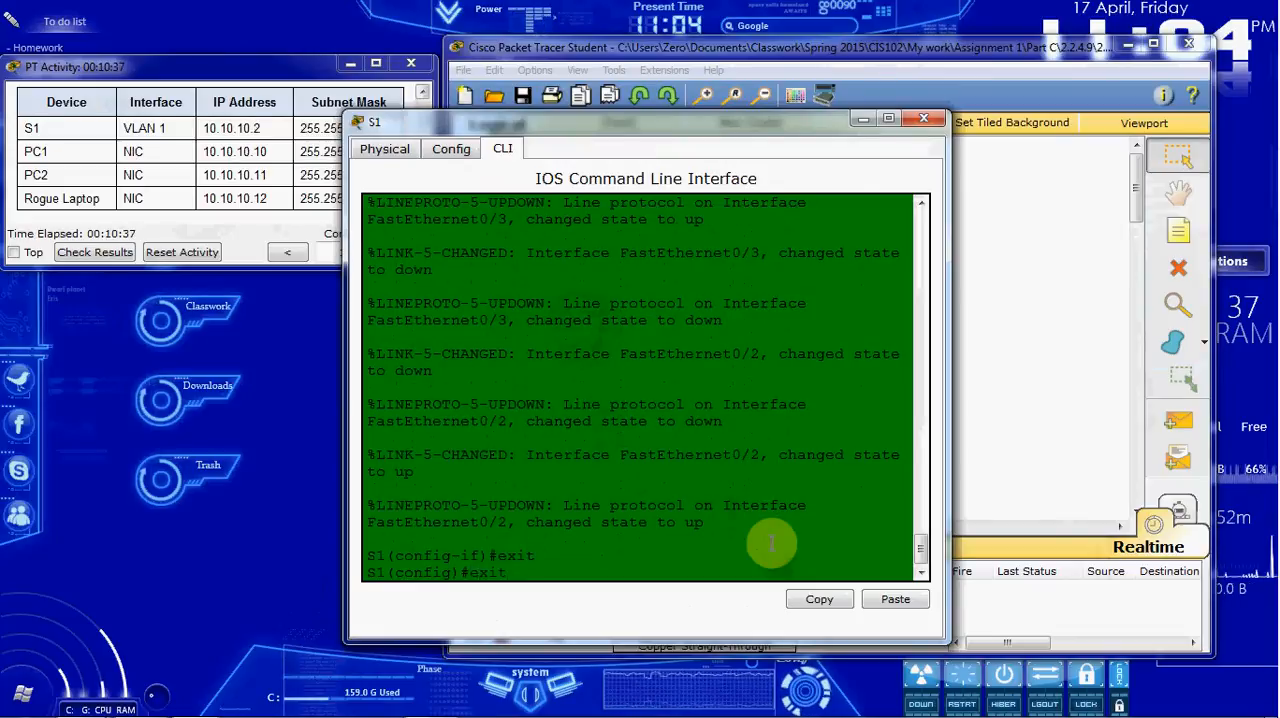
{"action": "type", "text": "exit"}
{"action": "key", "text": "Return"}
{"action": "key", "text": "Return"}
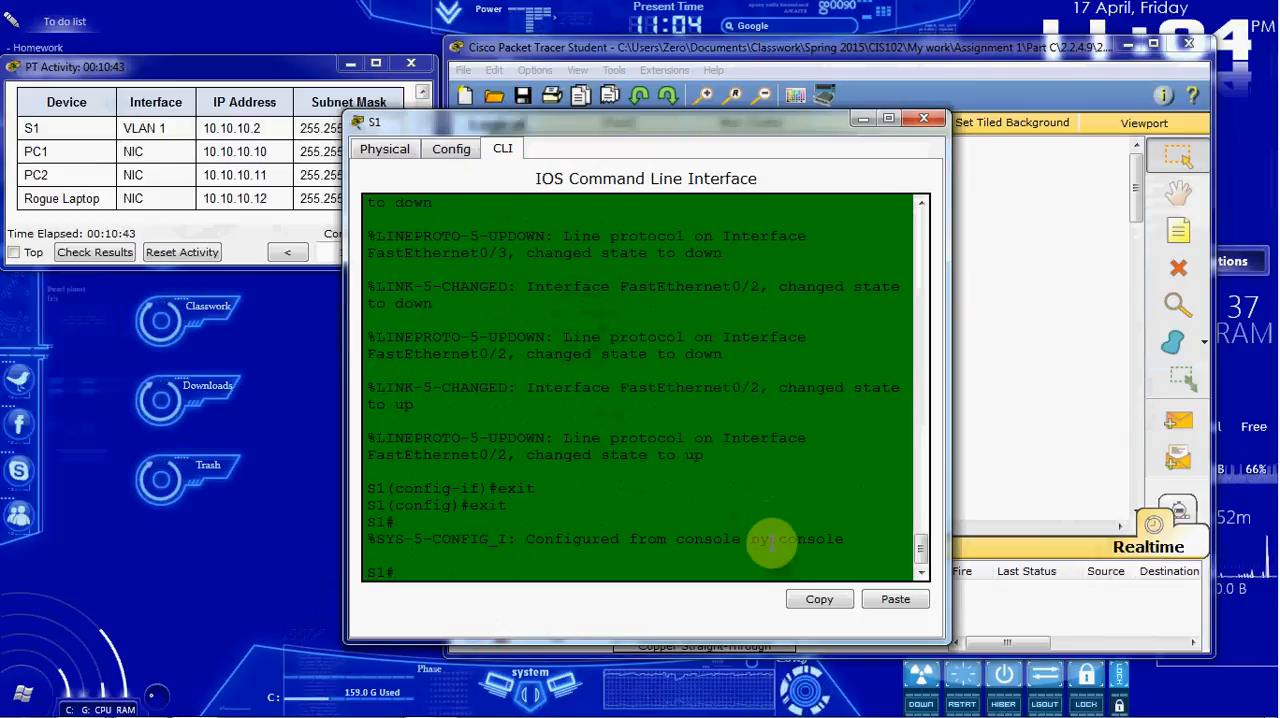
Step: Run show port-security int f0/2 on S1 and examine the last source address and security violation count
{"action": "type", "text": "show port-security int f0/2"}
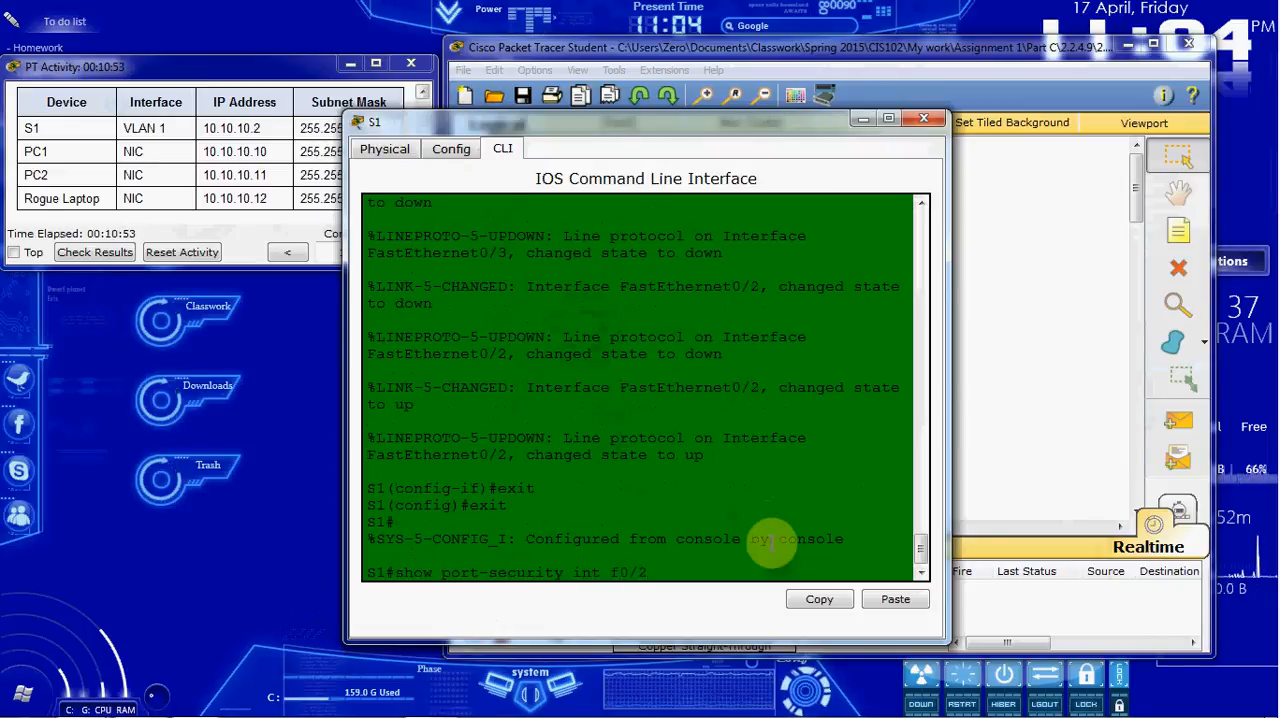
{"action": "key", "text": "Return"}
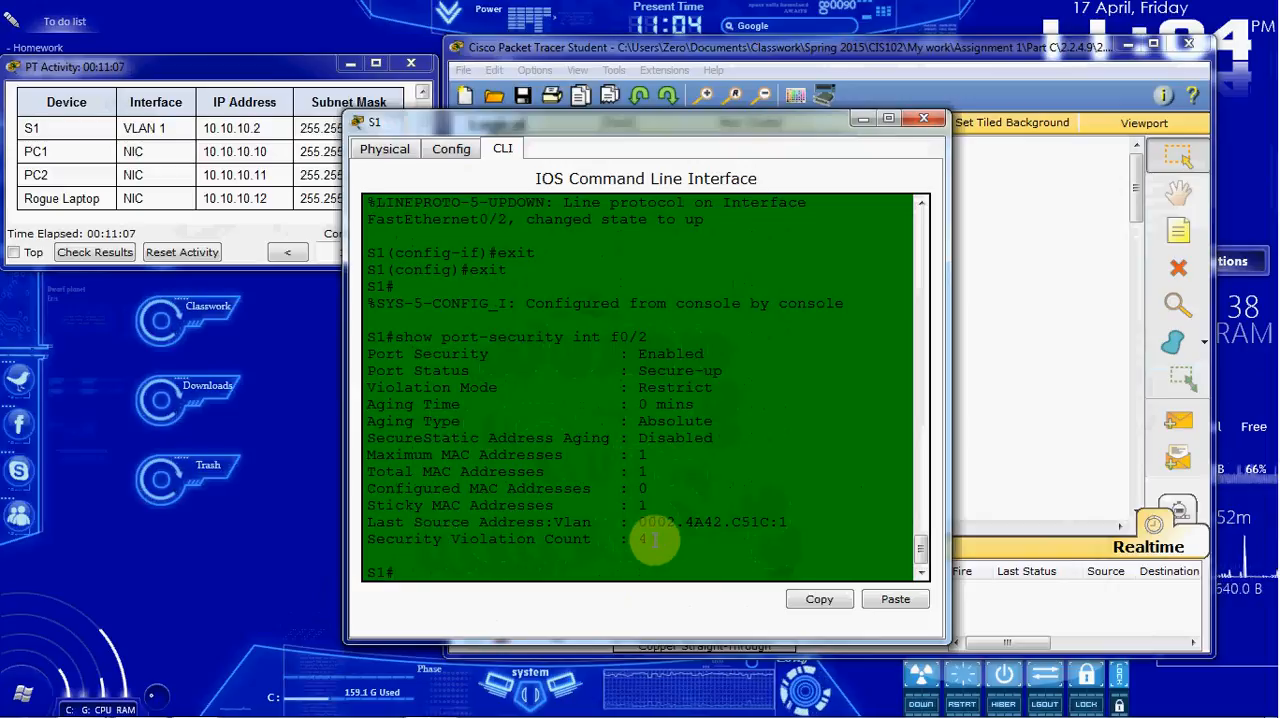
{"action": "left_click_drag", "start_coordinate": [641, 522], "coordinate": [775, 522]}
{"action": "left_click", "coordinate": [733, 545]}
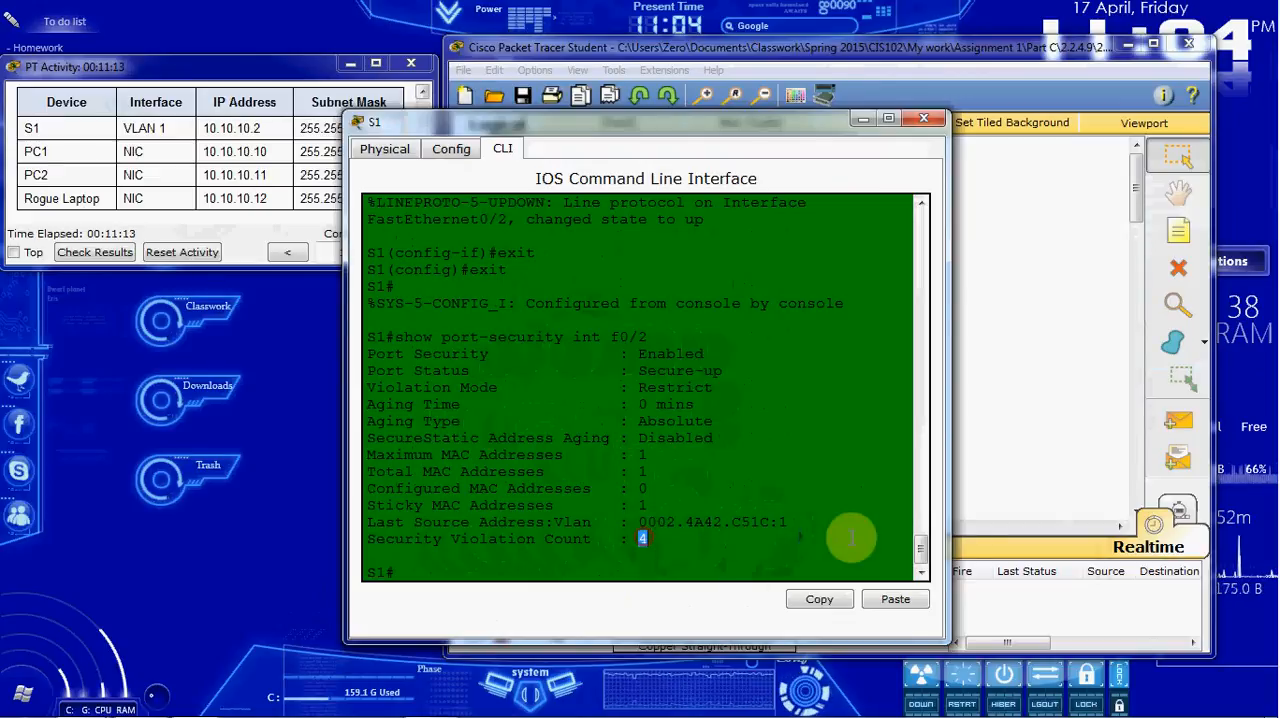
Step: Review the ping replies in the Rogue Laptop's Command Prompt against the violation count, closing its window and returning to S1's command line
{"action": "left_click", "coordinate": [1012, 480]}
{"action": "left_click", "coordinate": [705, 400]}
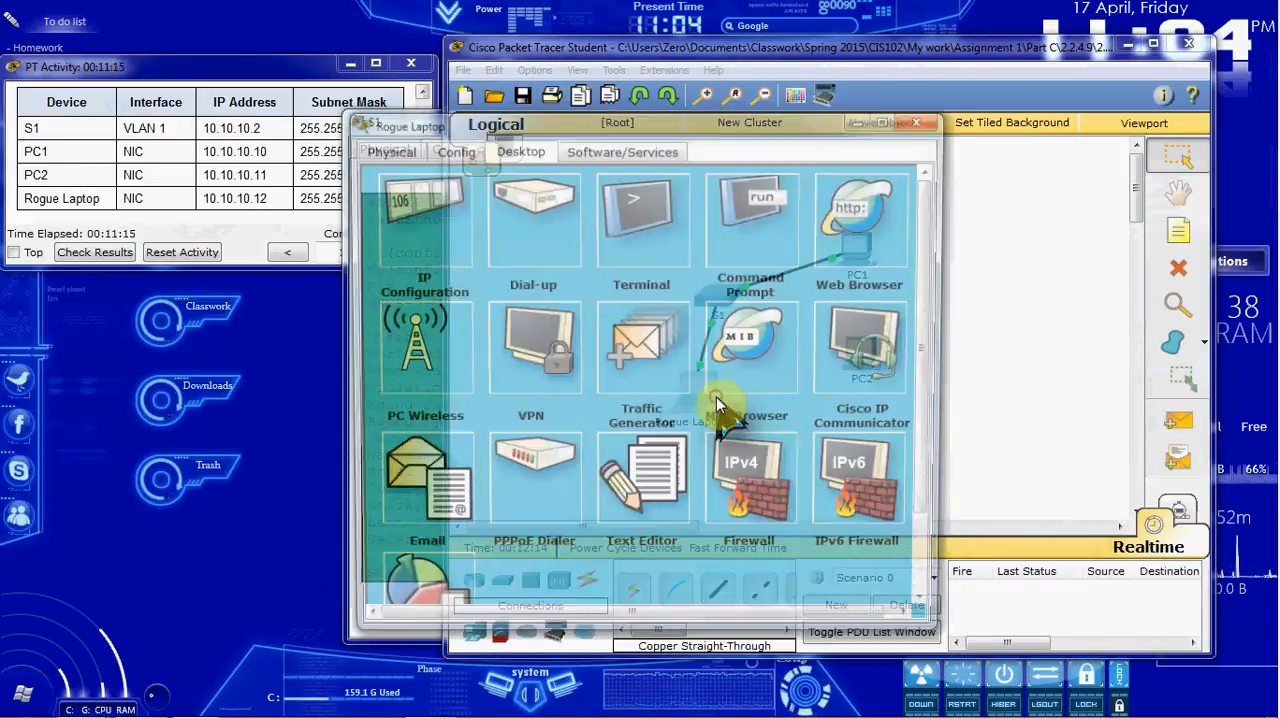
{"action": "left_click", "coordinate": [752, 212]}
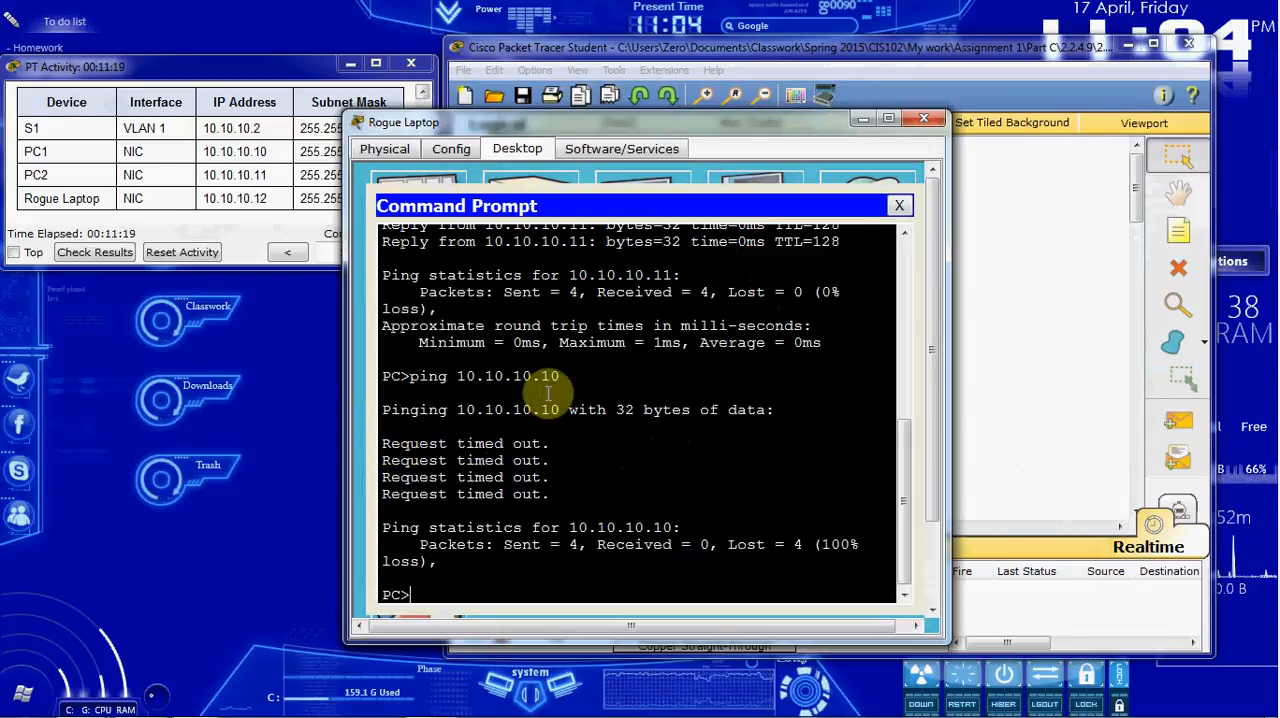
{"action": "scroll", "coordinate": [548, 394], "scroll_direction": "up", "scroll_amount": 1}
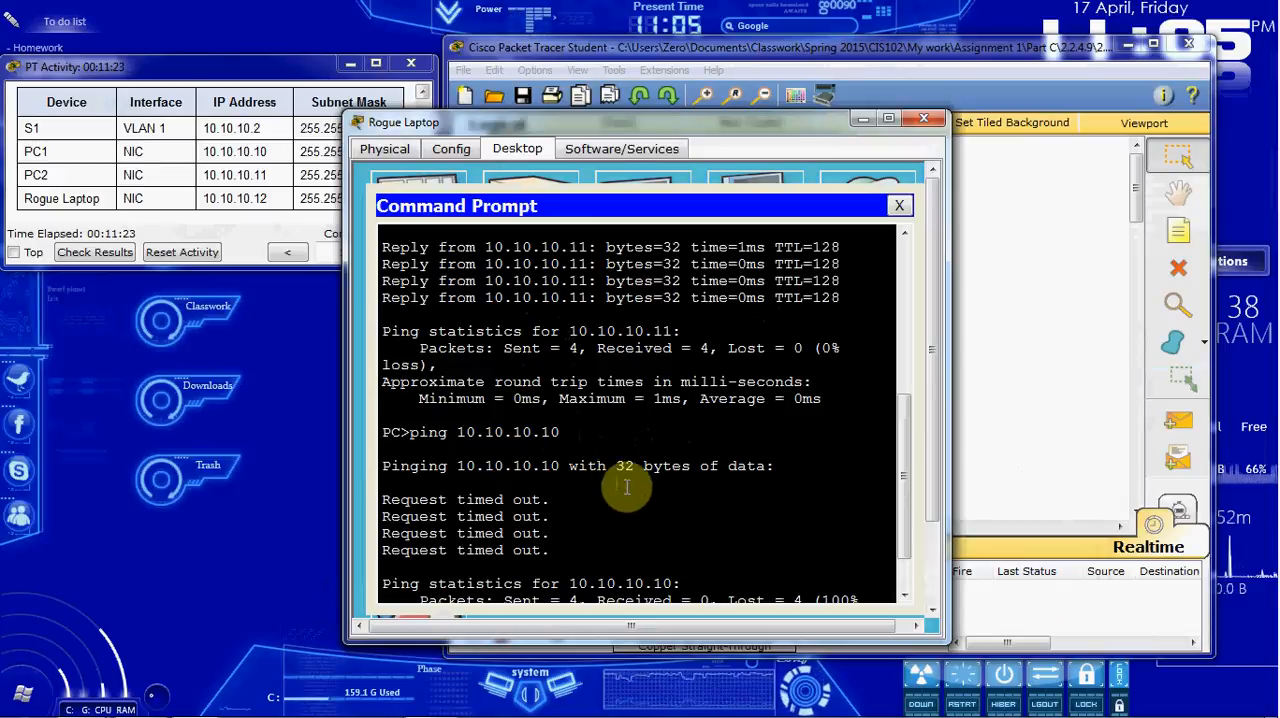
{"action": "left_click", "coordinate": [923, 118]}
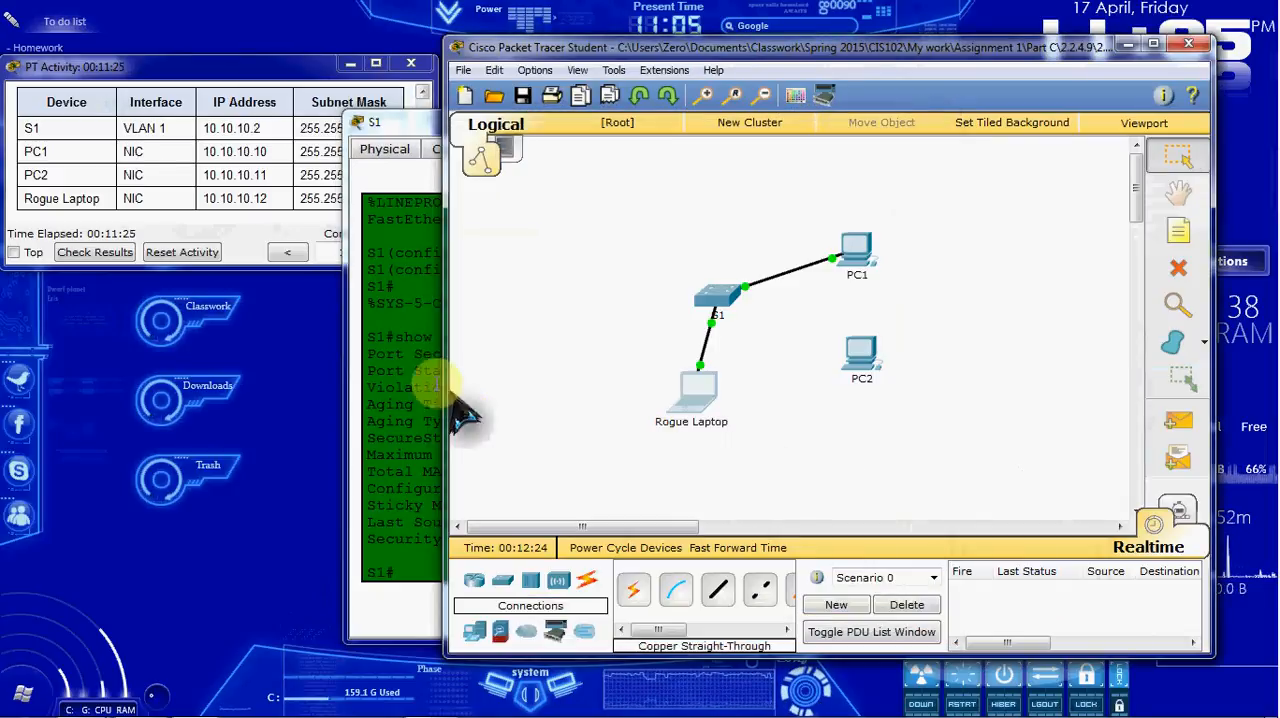
{"action": "left_click", "coordinate": [410, 370]}
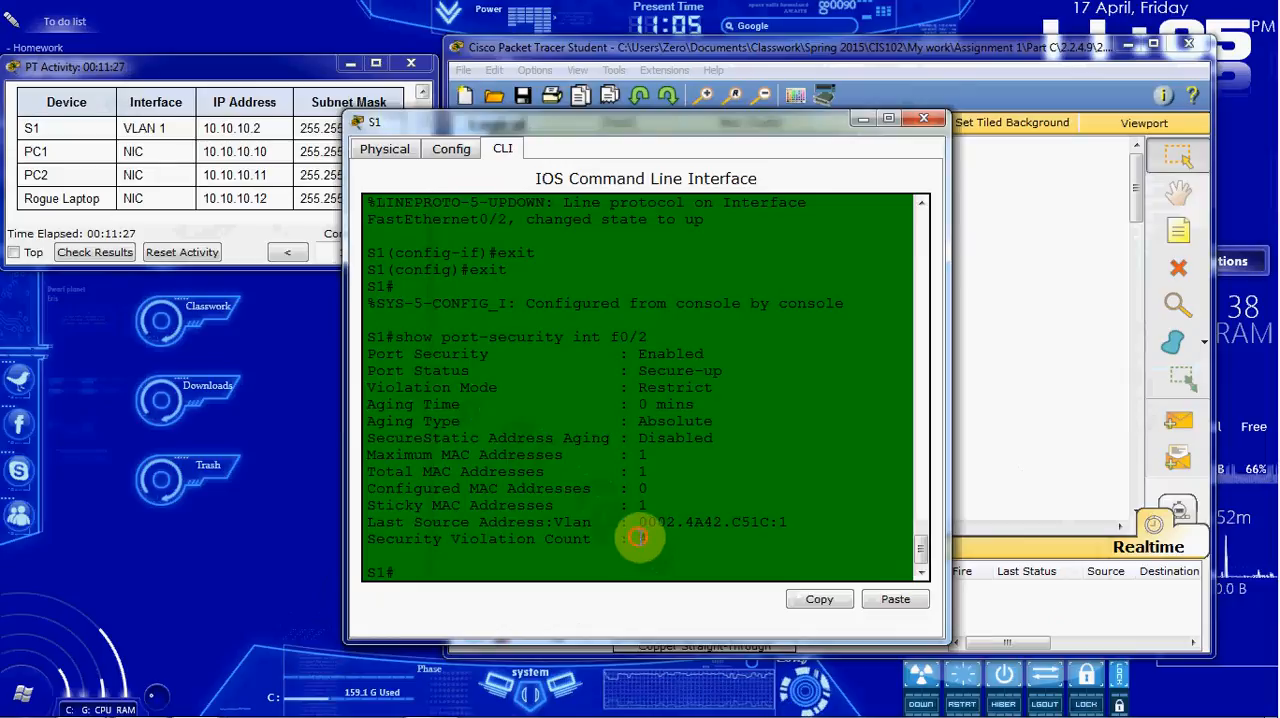
Step: Close S1's window and delete the cable between S1 and the Rogue Laptop
{"action": "left_click_drag", "start_coordinate": [636, 521], "coordinate": [812, 512]}
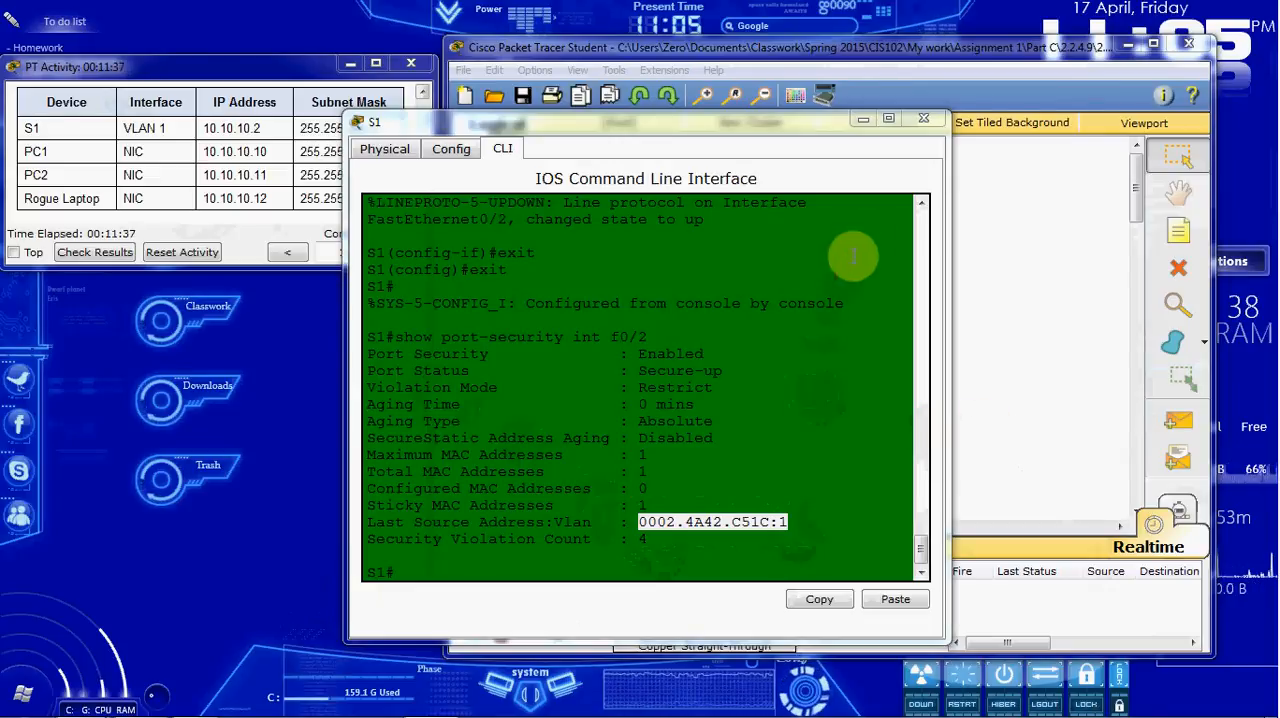
{"action": "left_click", "coordinate": [923, 119]}
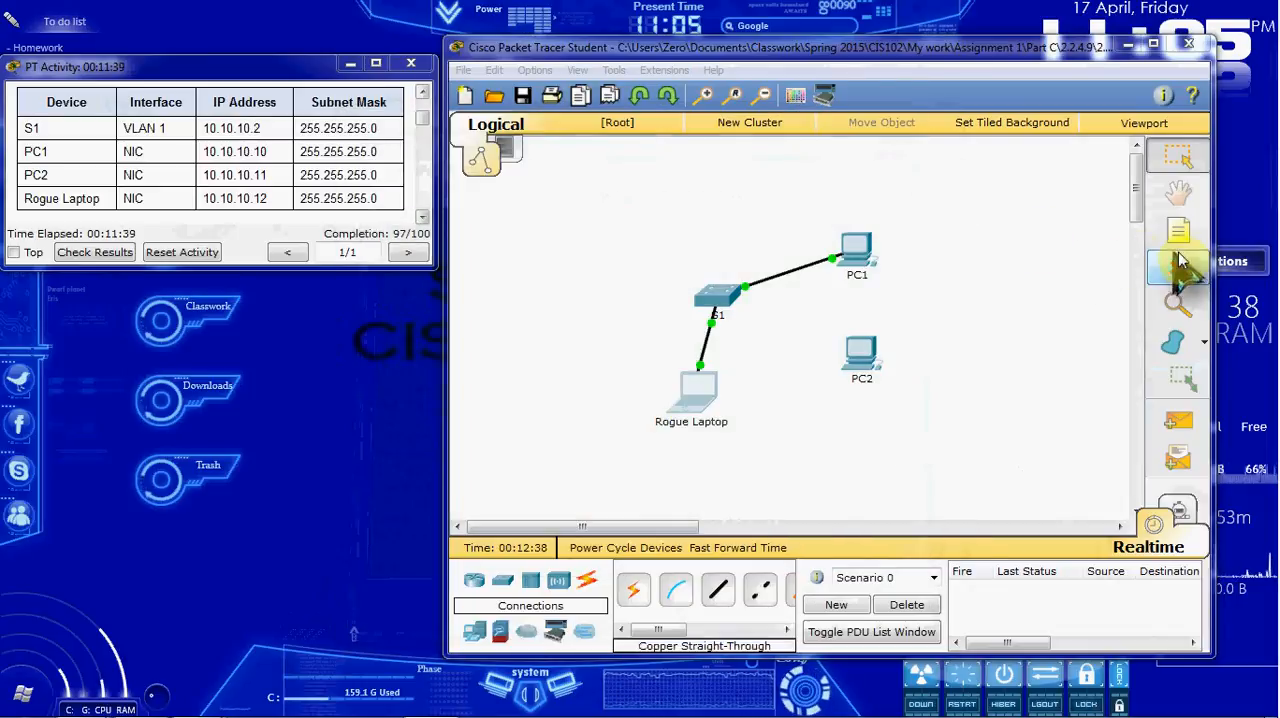
{"action": "left_click", "coordinate": [1178, 267]}
{"action": "left_click", "coordinate": [823, 381]}
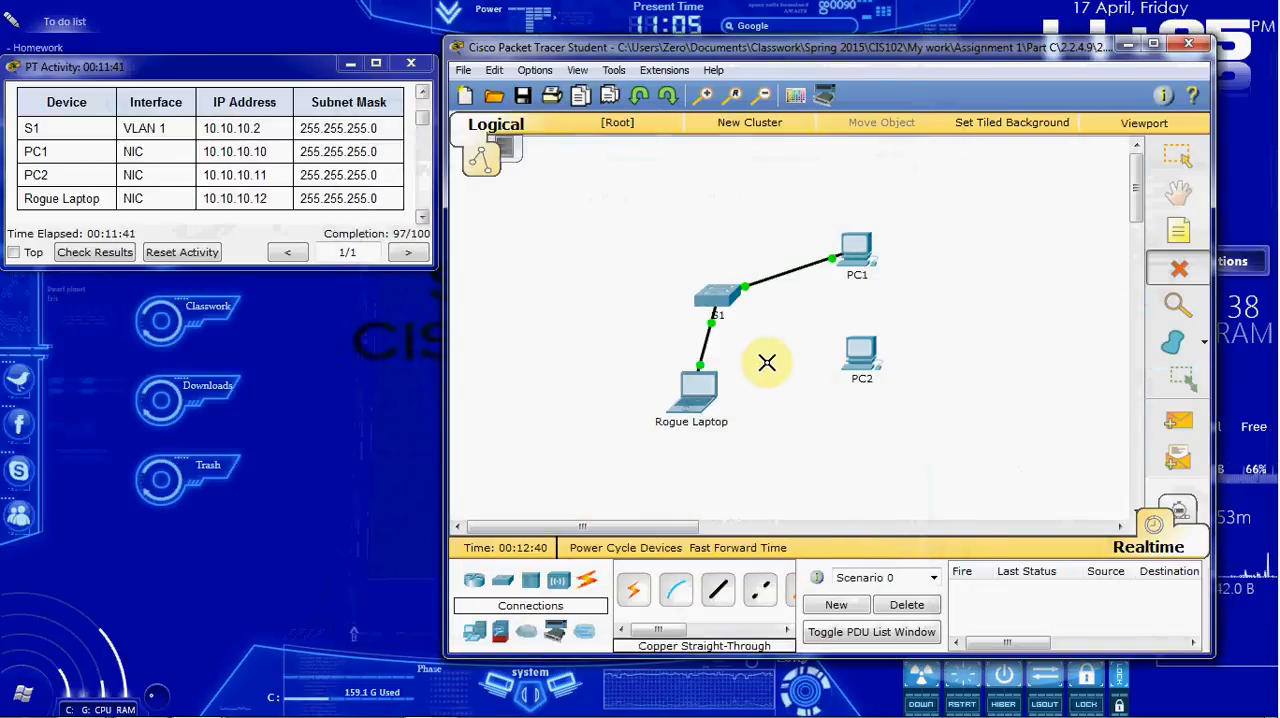
{"action": "left_click", "coordinate": [705, 343]}
Step: Reconnect PC2 to S1's FastEthernet0/2 port with a copper straight-through cable and fast-forward the simulation time
{"action": "left_click", "coordinate": [716, 588]}
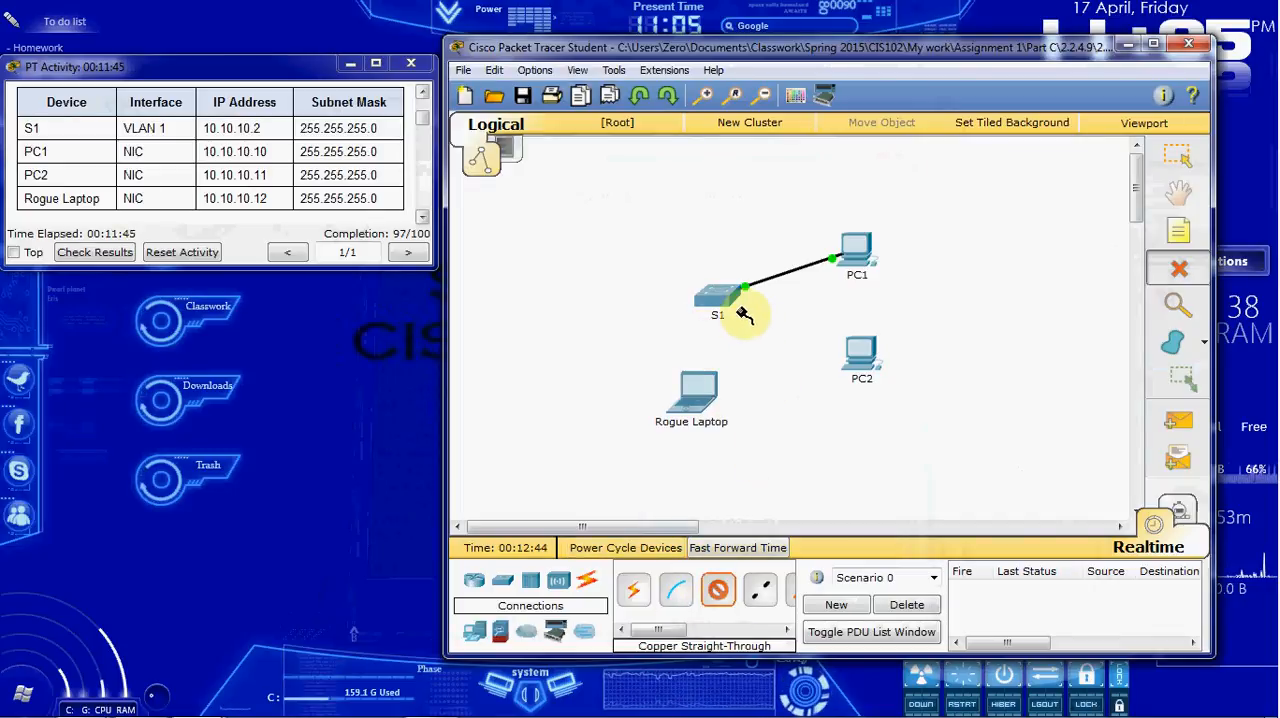
{"action": "left_click", "coordinate": [722, 296]}
{"action": "left_click", "coordinate": [823, 40]}
{"action": "left_click", "coordinate": [858, 350]}
{"action": "left_click", "coordinate": [930, 381]}
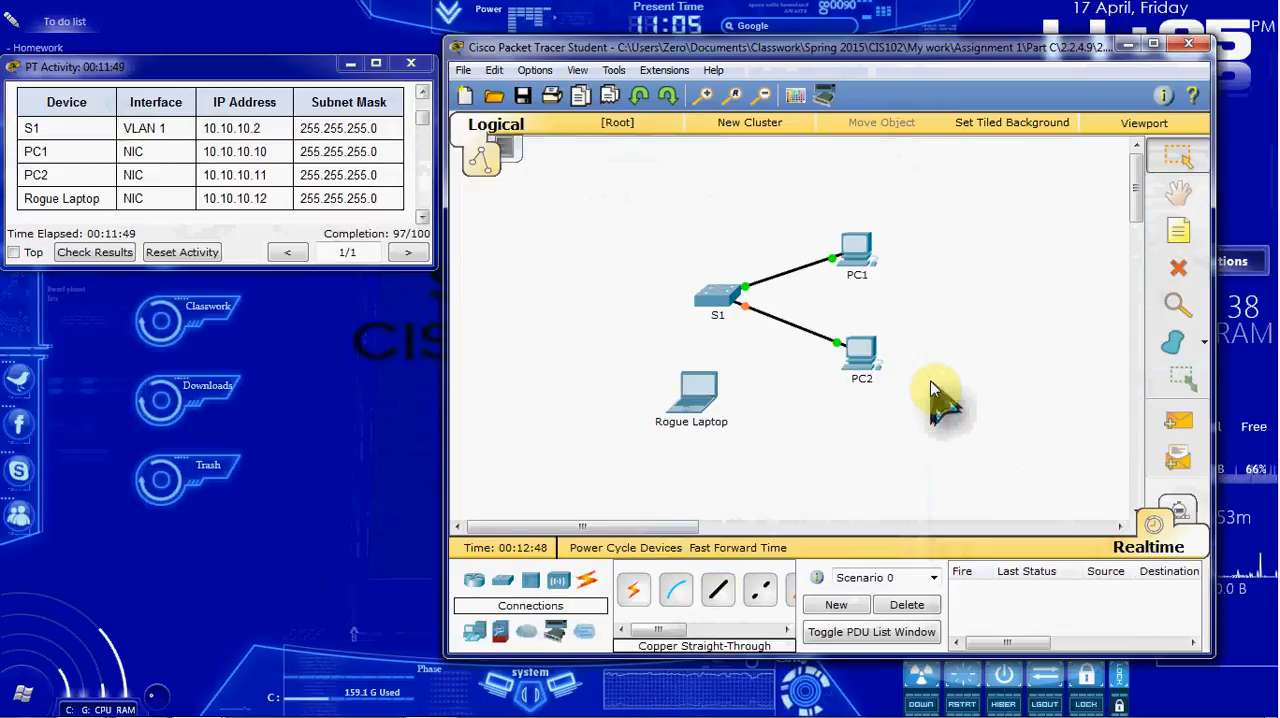
{"action": "left_click", "coordinate": [737, 547]}
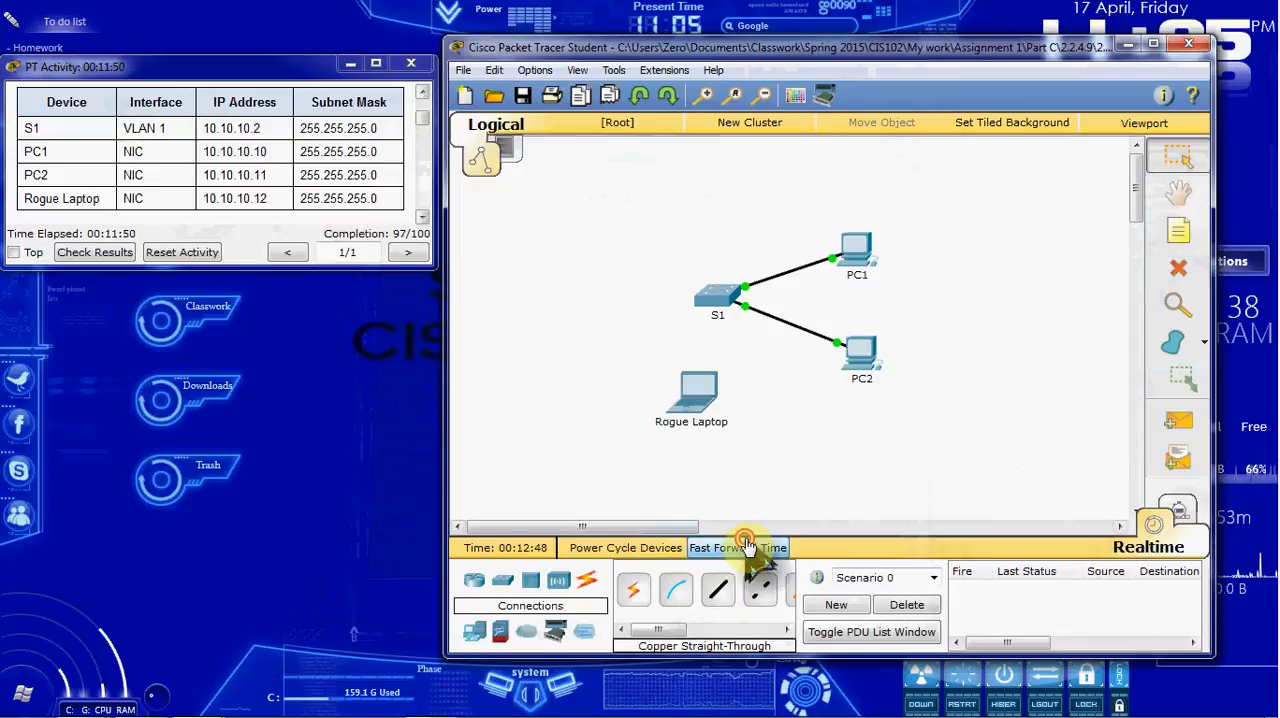
Step: Ping 10.10.10.10 from PC2's Command Prompt and close the PC2 window
{"action": "left_click", "coordinate": [860, 360]}
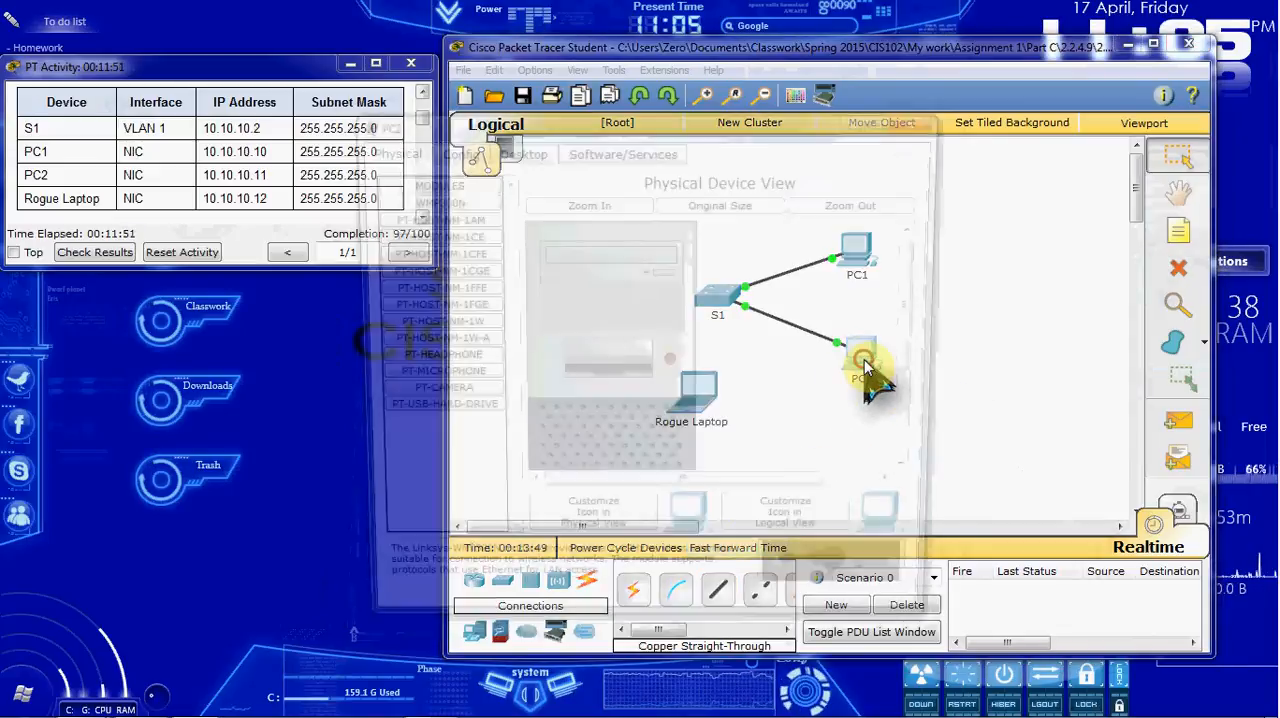
{"action": "left_click", "coordinate": [522, 145]}
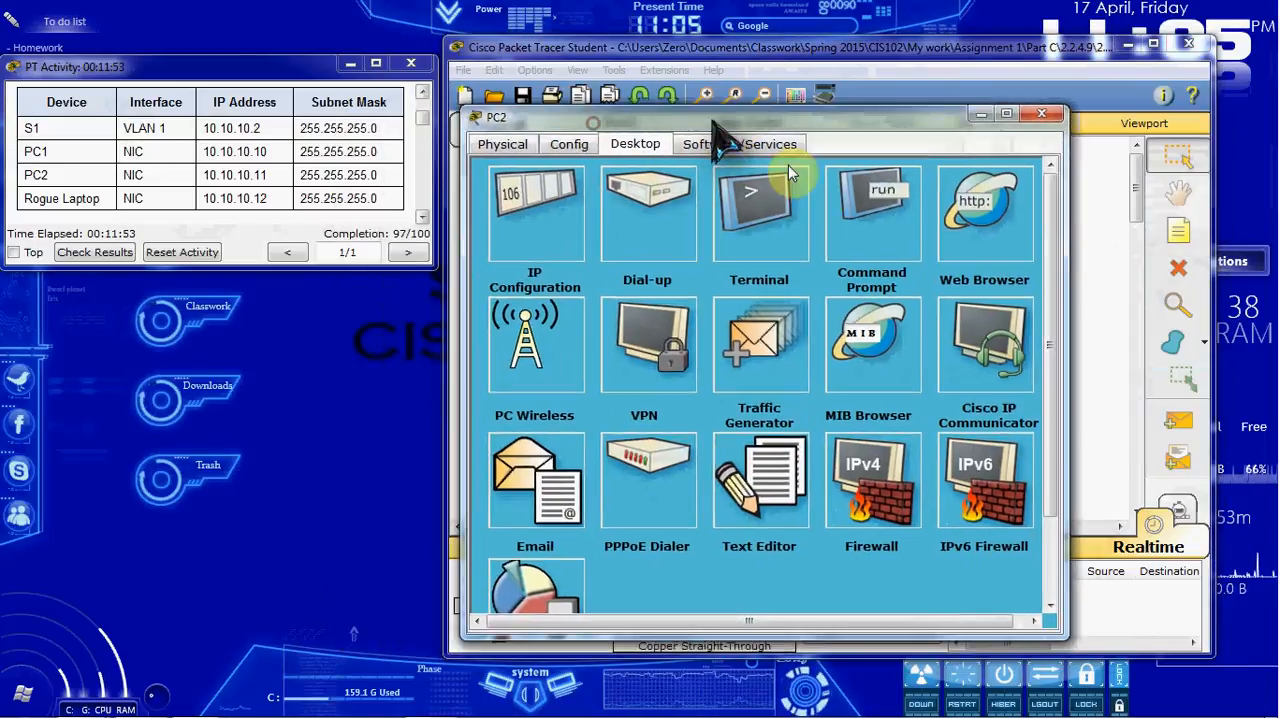
{"action": "left_click", "coordinate": [860, 215]}
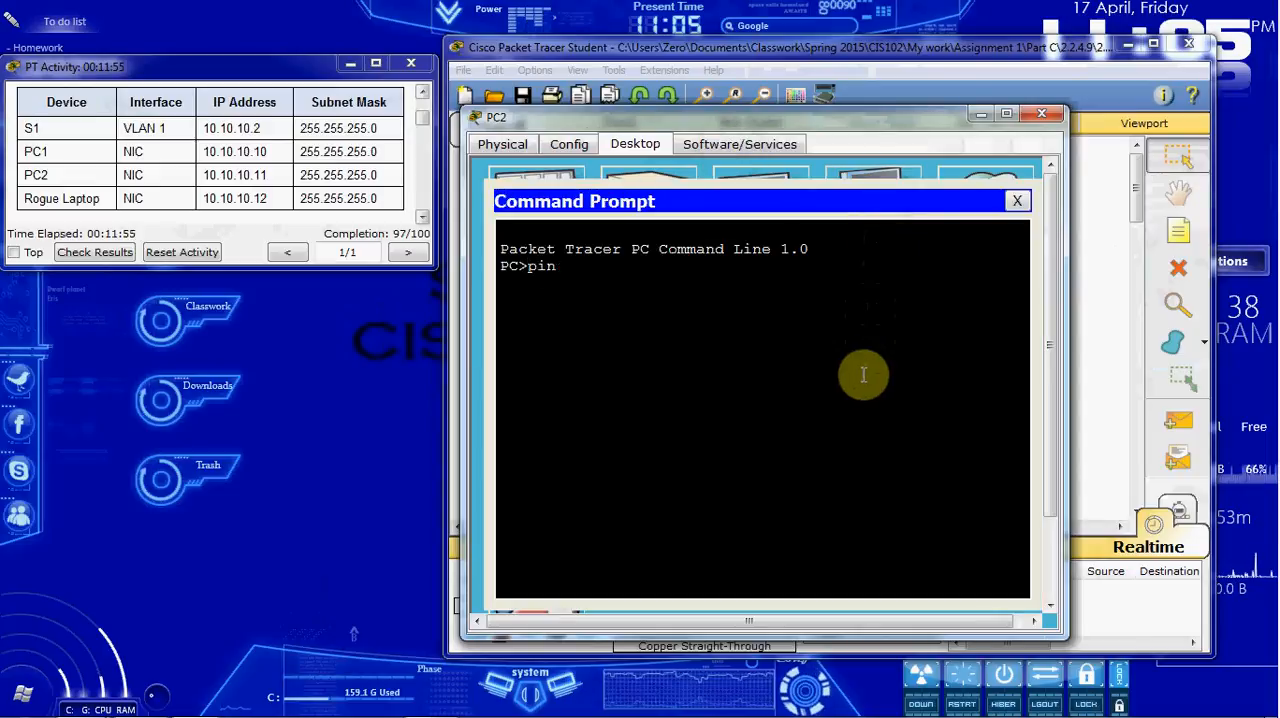
{"action": "type", "text": "ping 10.10.10.10"}
{"action": "key", "text": "Return"}
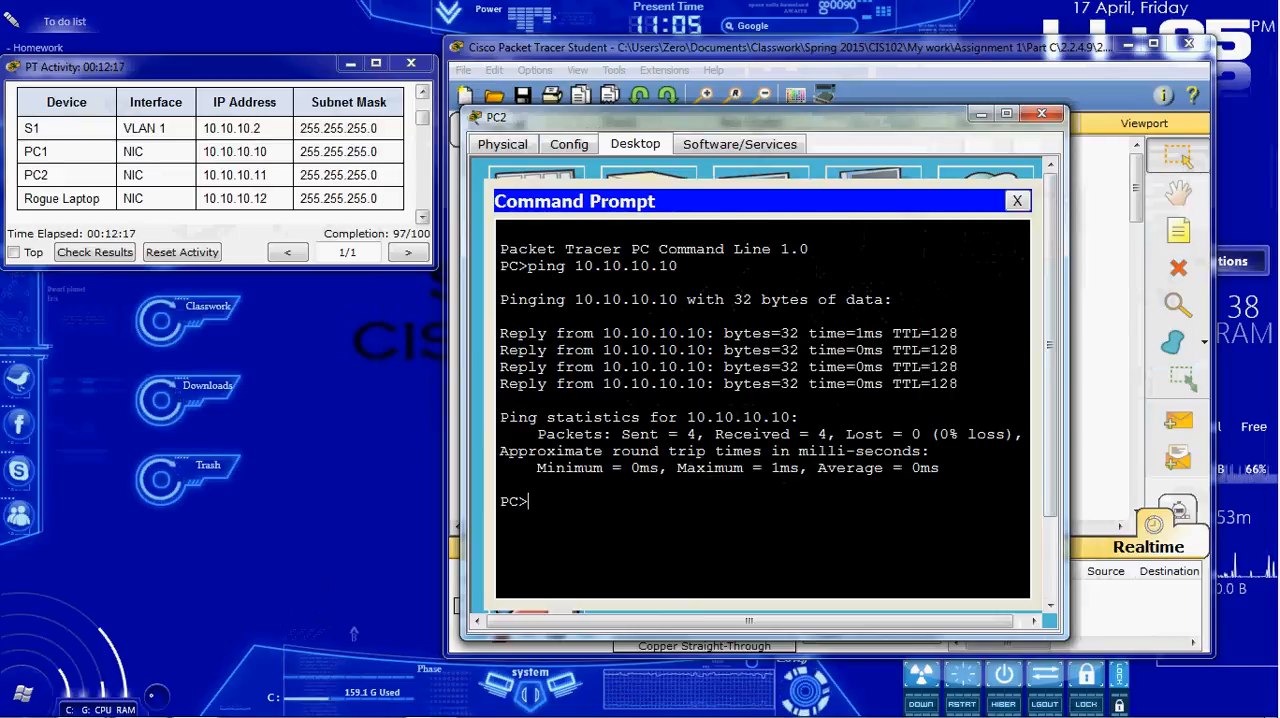
{"action": "left_click", "coordinate": [1042, 113]}
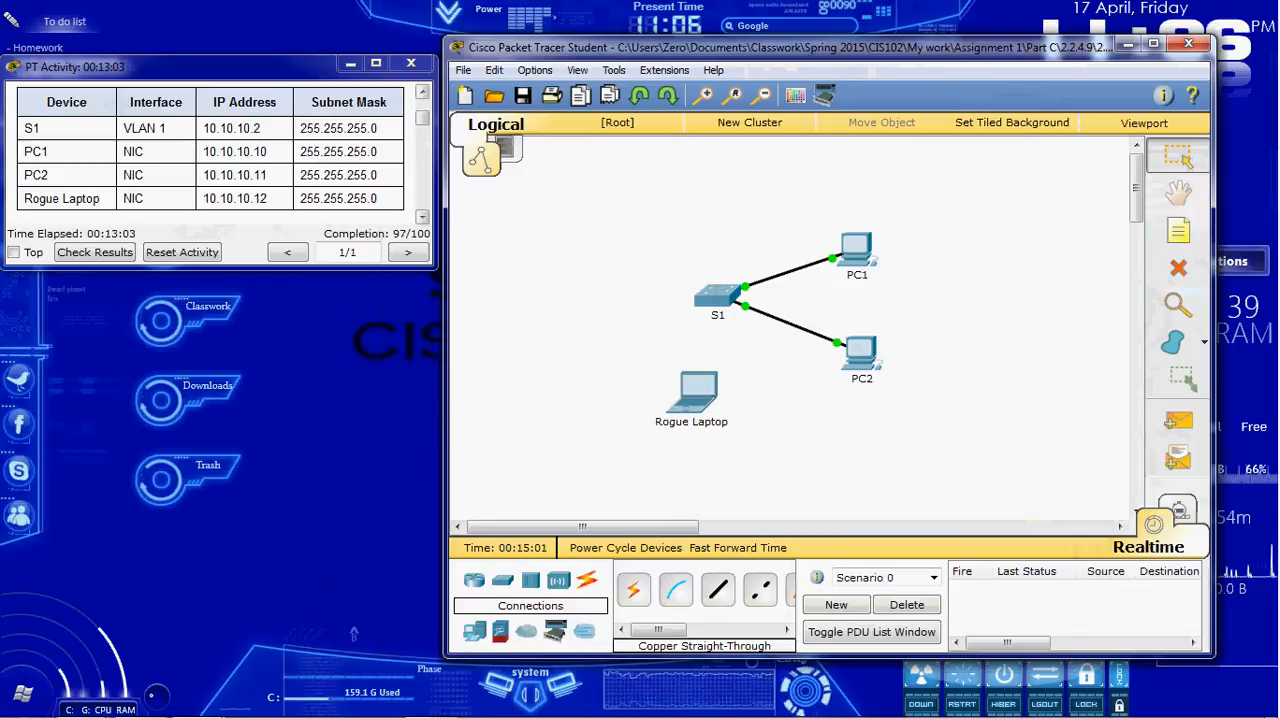
Step: Open S1's command line and enter global configuration mode with conf t
{"action": "left_click", "coordinate": [272, 260]}
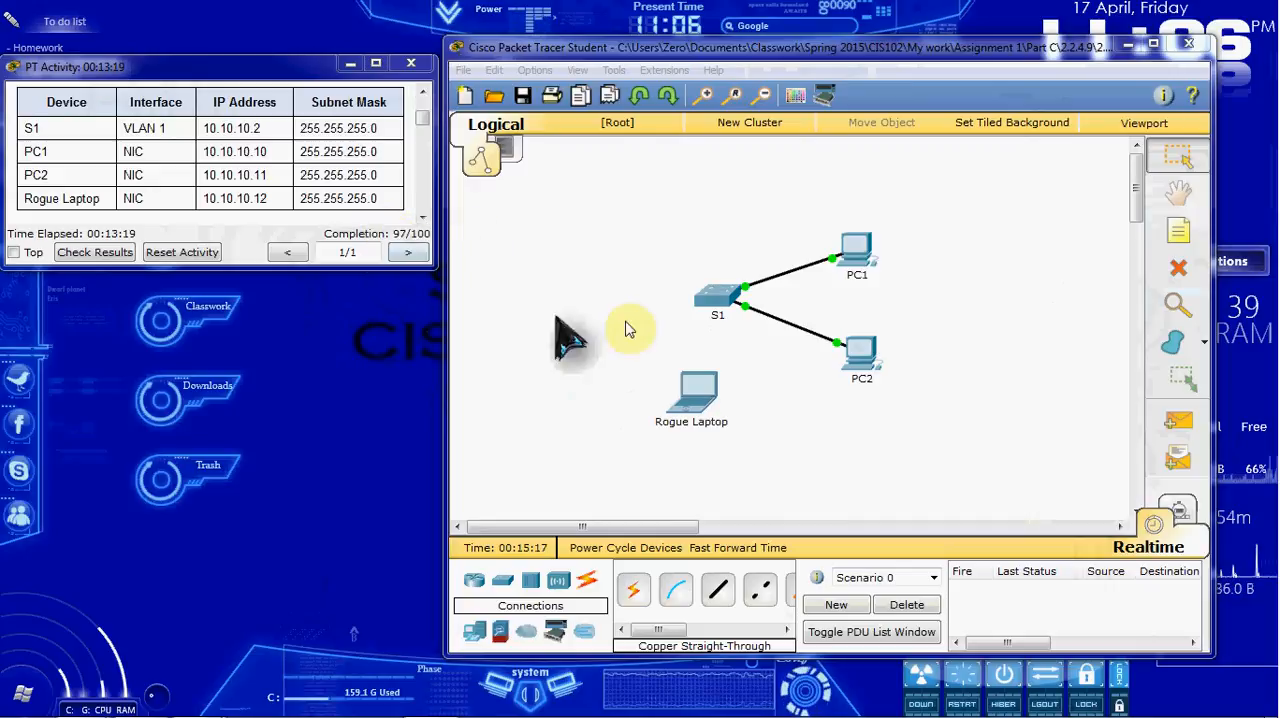
{"action": "left_click", "coordinate": [617, 203]}
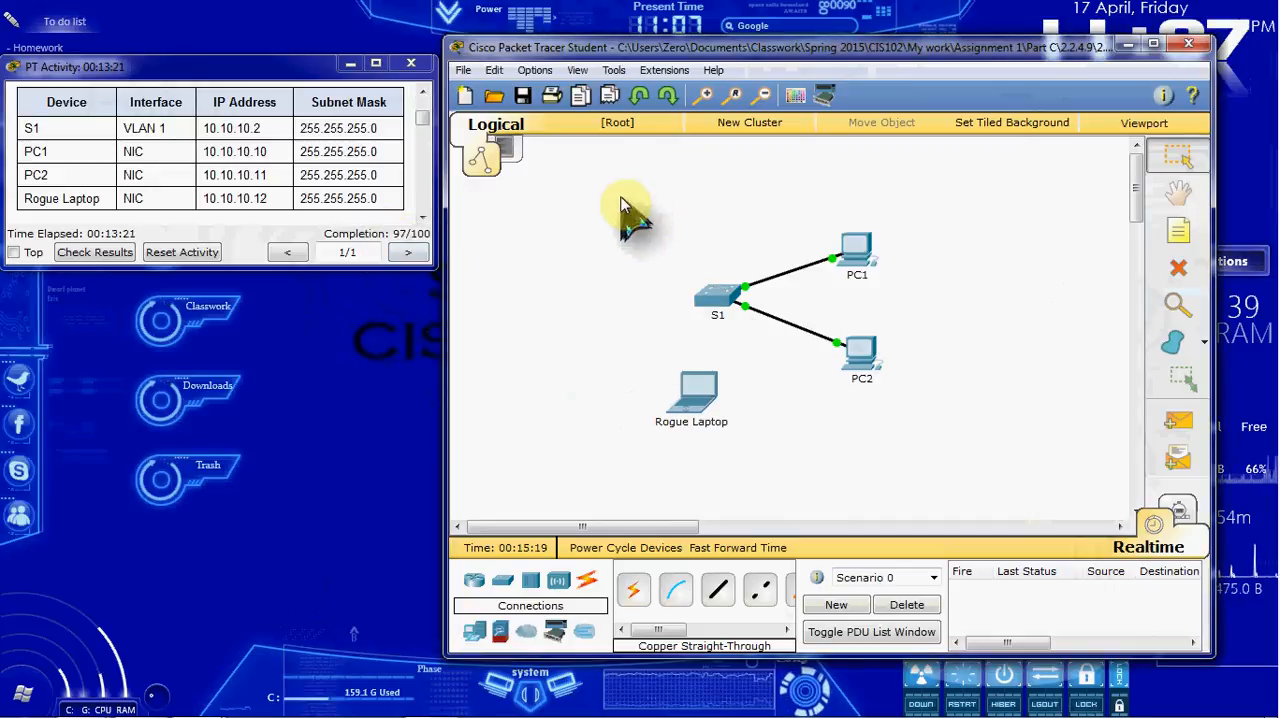
{"action": "left_click", "coordinate": [715, 293]}
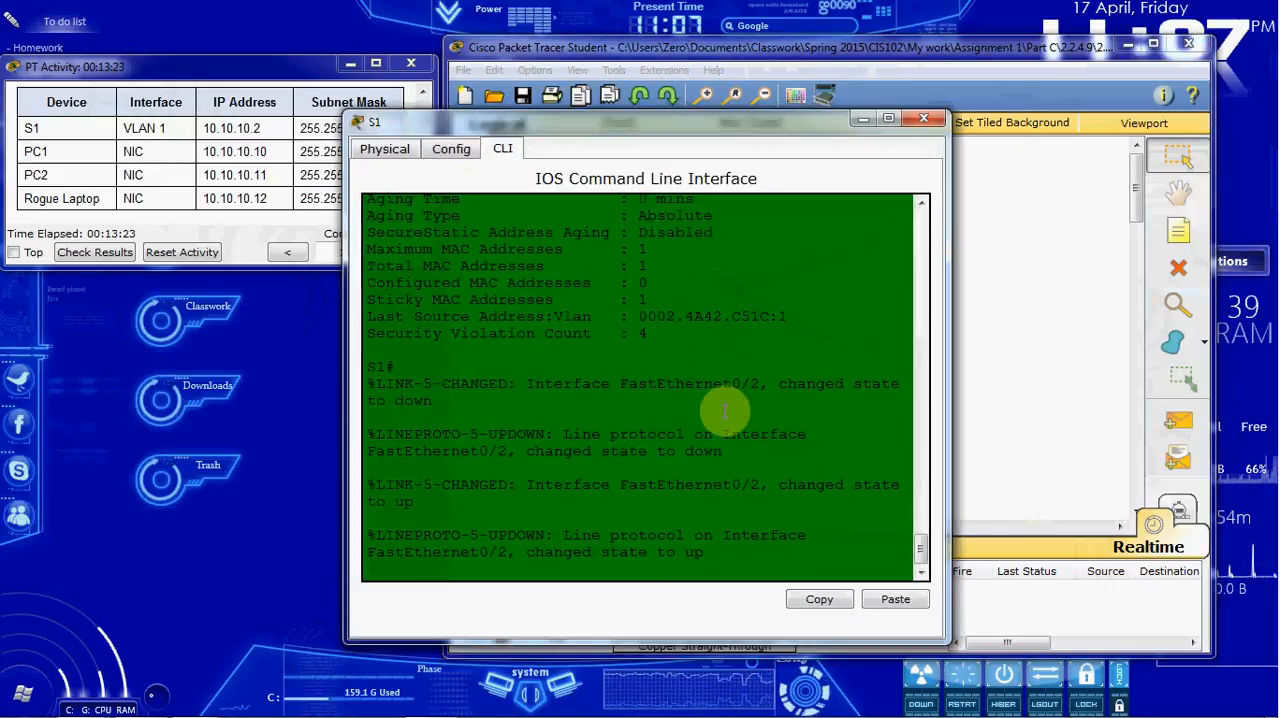
{"action": "key", "text": "Return"}
{"action": "key", "text": "Return"}
{"action": "type", "text": "co"}
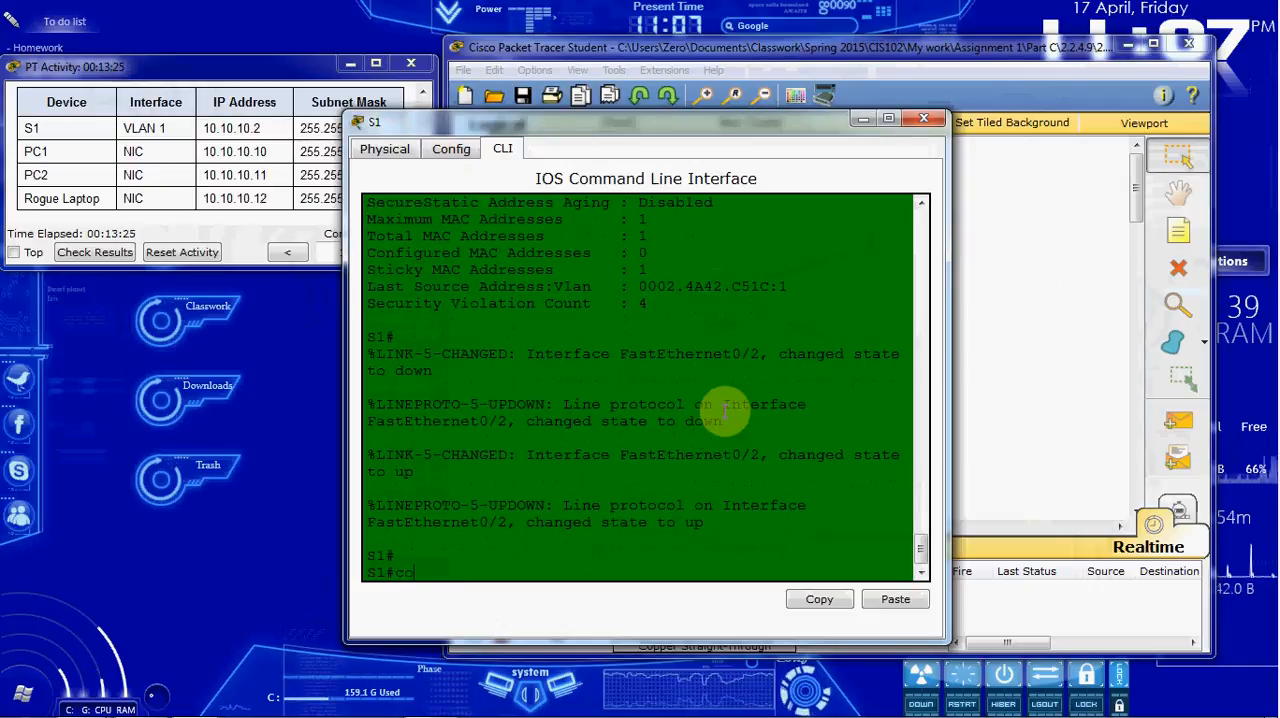
{"action": "type", "text": "nf t"}
{"action": "key", "text": "Return"}
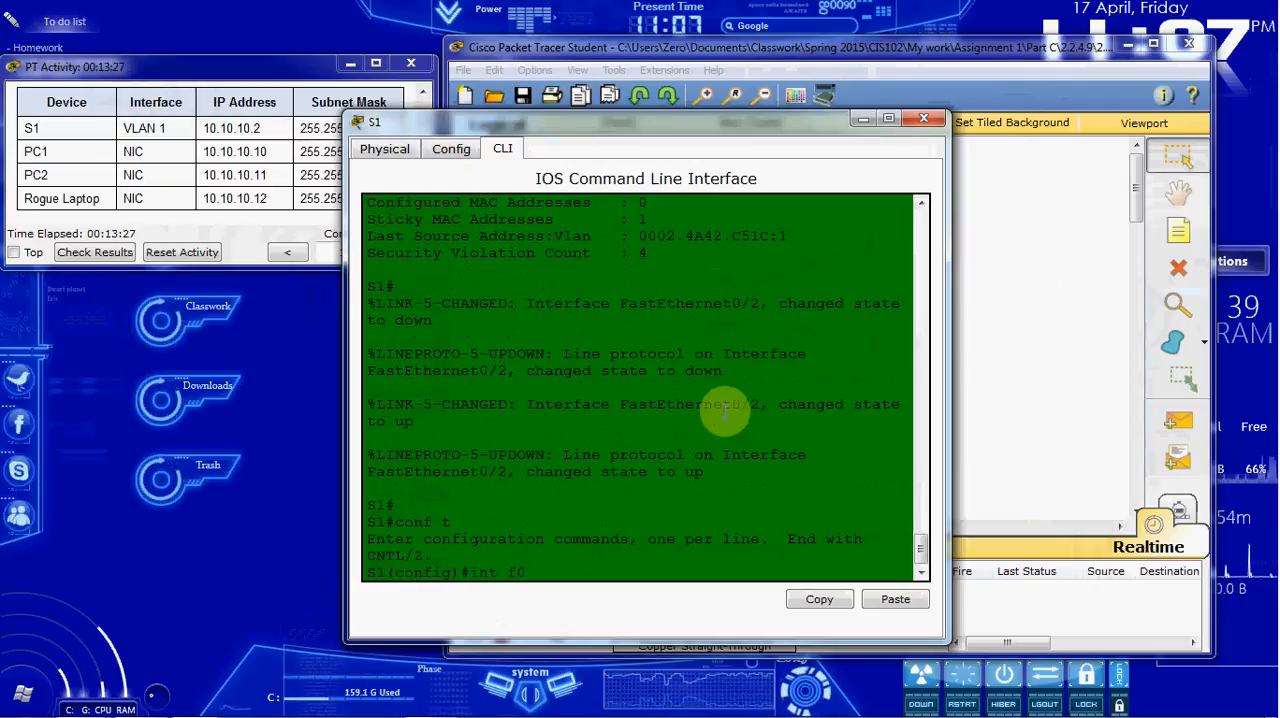
Step: Shut down interface f0/3 on S1 and close the switch's window
{"action": "type", "text": "int f0/3"}
{"action": "key", "text": "Return"}
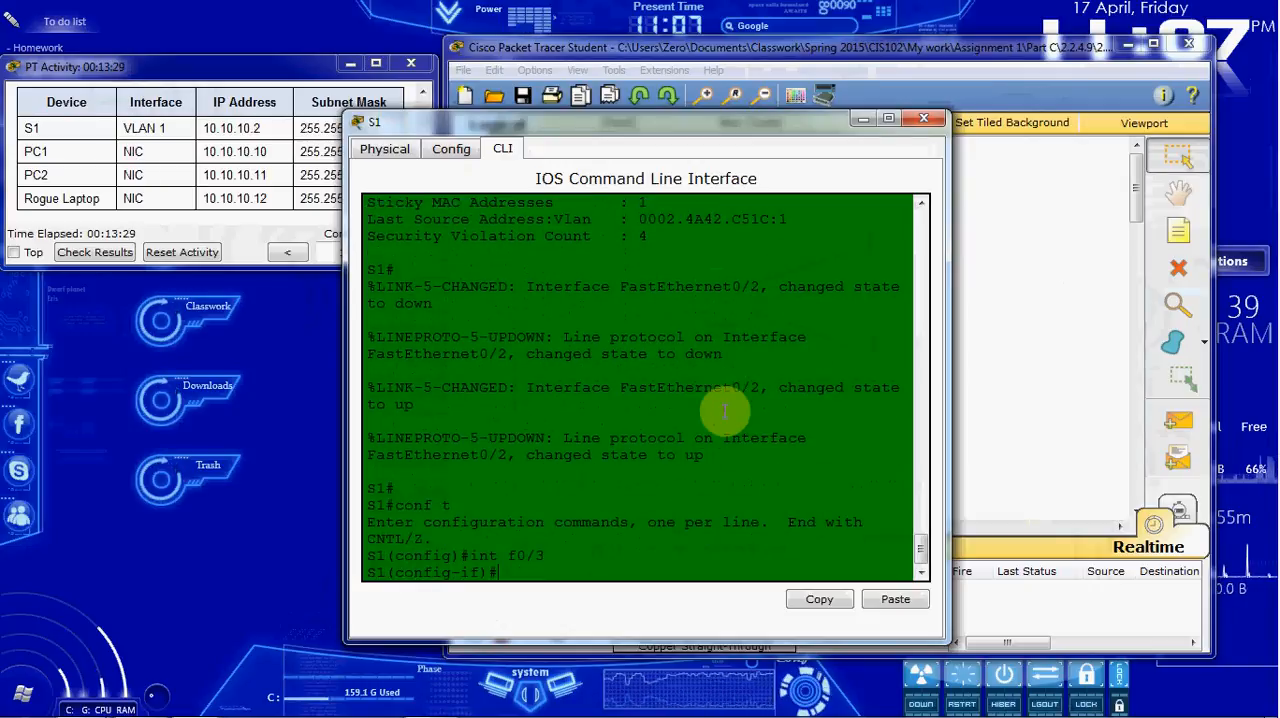
{"action": "type", "text": "shut"}
{"action": "key", "text": "Return"}
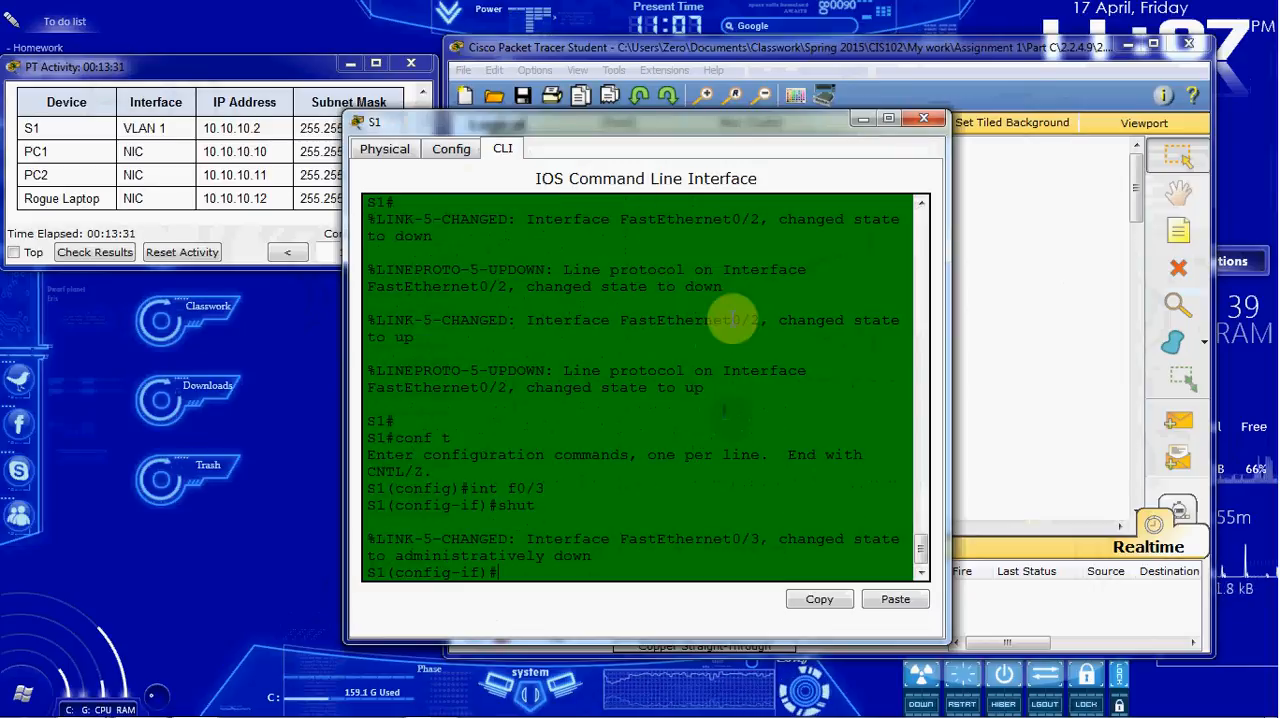
{"action": "left_click", "coordinate": [922, 118]}
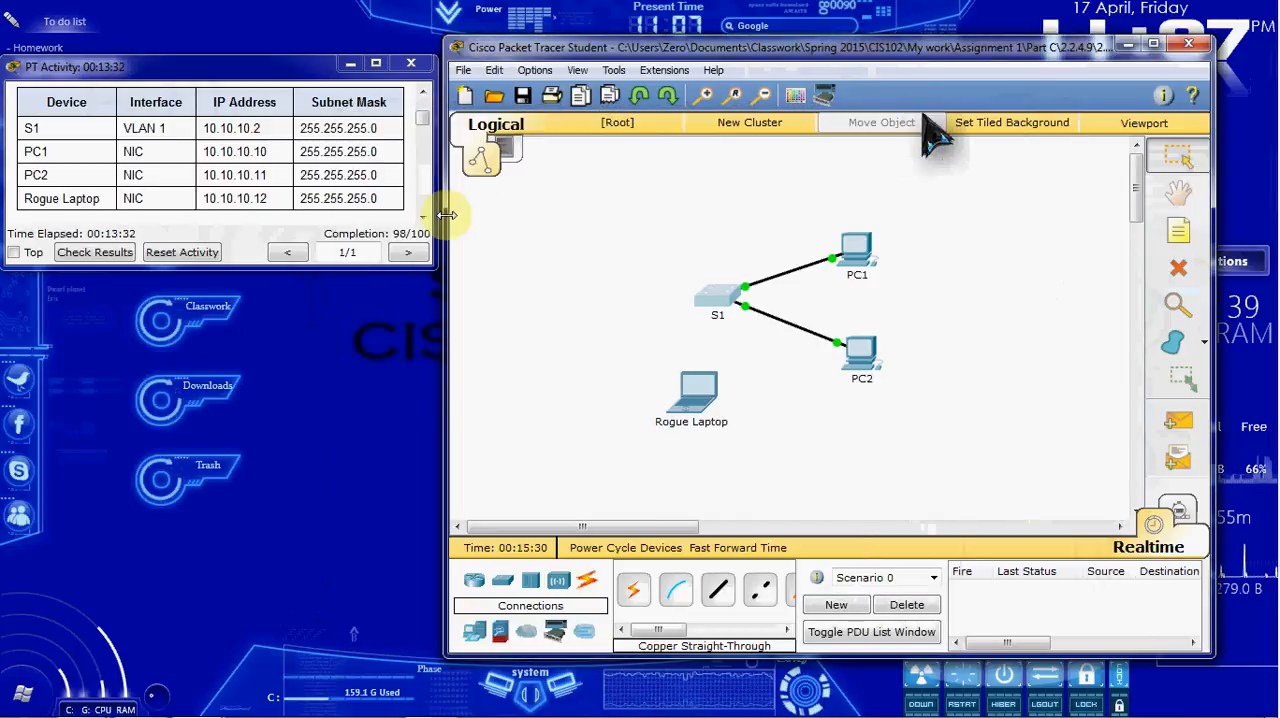
Step: Check the activity results, examine the assessment items for incorrect ports, and return to the topology with the instructions window moved clear
{"action": "left_click", "coordinate": [407, 238]}
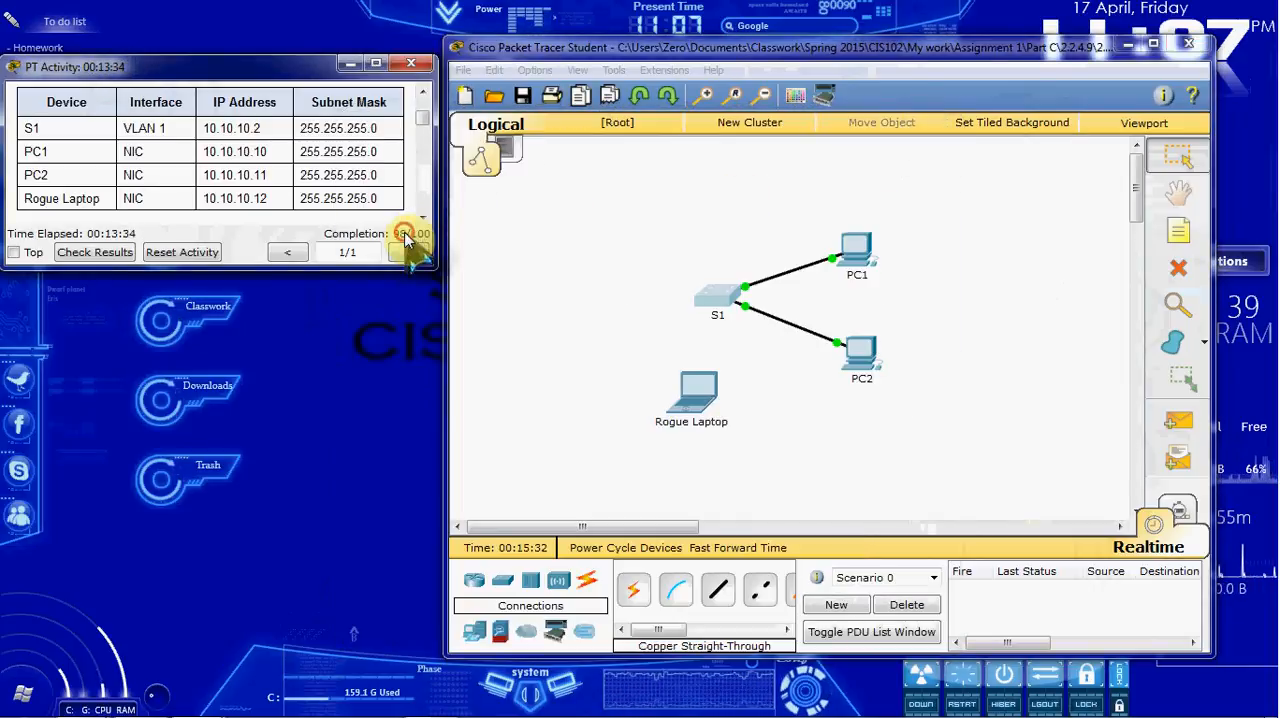
{"action": "left_click", "coordinate": [100, 252]}
{"action": "left_click", "coordinate": [632, 171]}
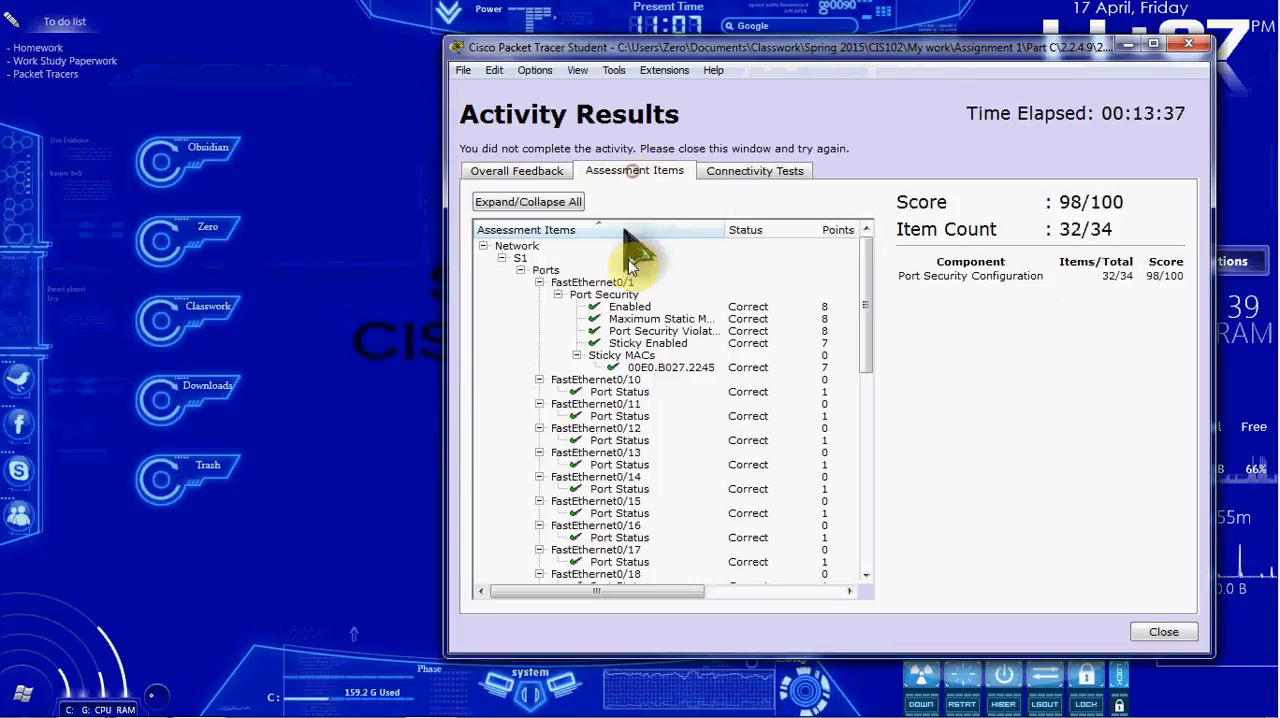
{"action": "scroll", "coordinate": [730, 378], "scroll_direction": "down", "scroll_amount": 5}
{"action": "scroll", "coordinate": [725, 395], "scroll_direction": "down", "scroll_amount": 8}
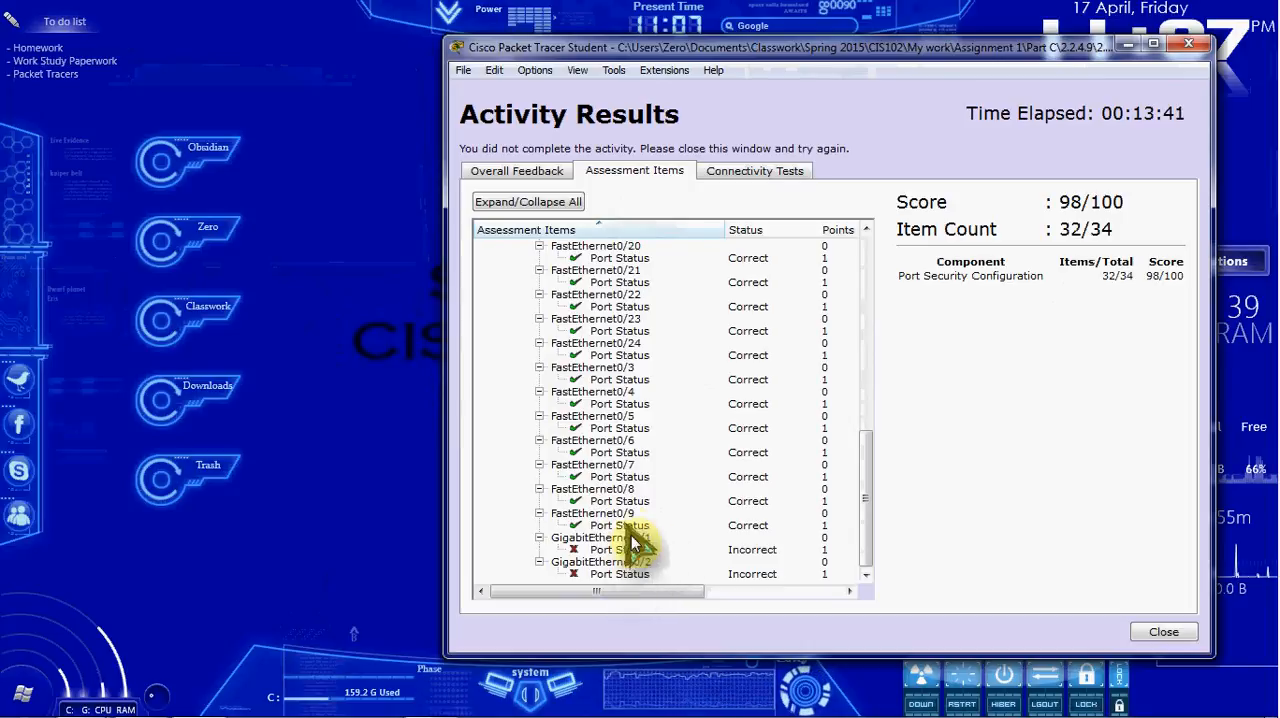
{"action": "left_click", "coordinate": [1156, 632]}
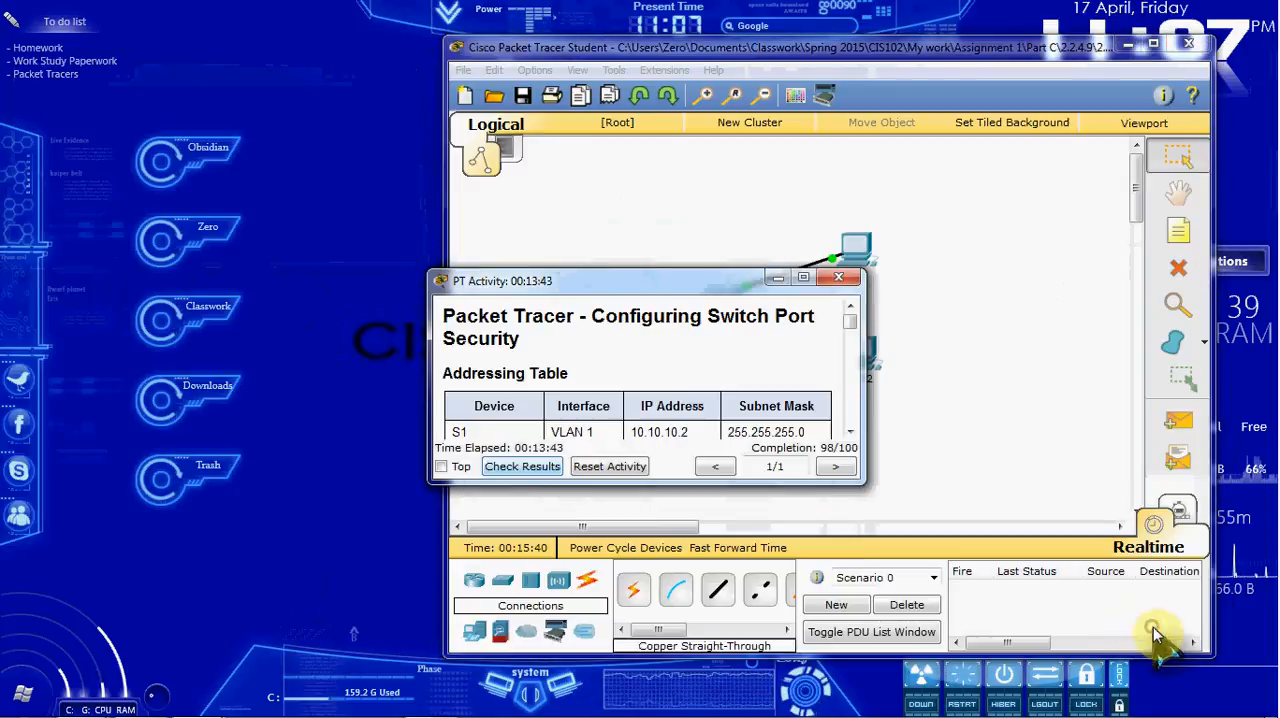
{"action": "left_click_drag", "start_coordinate": [756, 279], "coordinate": [338, 67]}
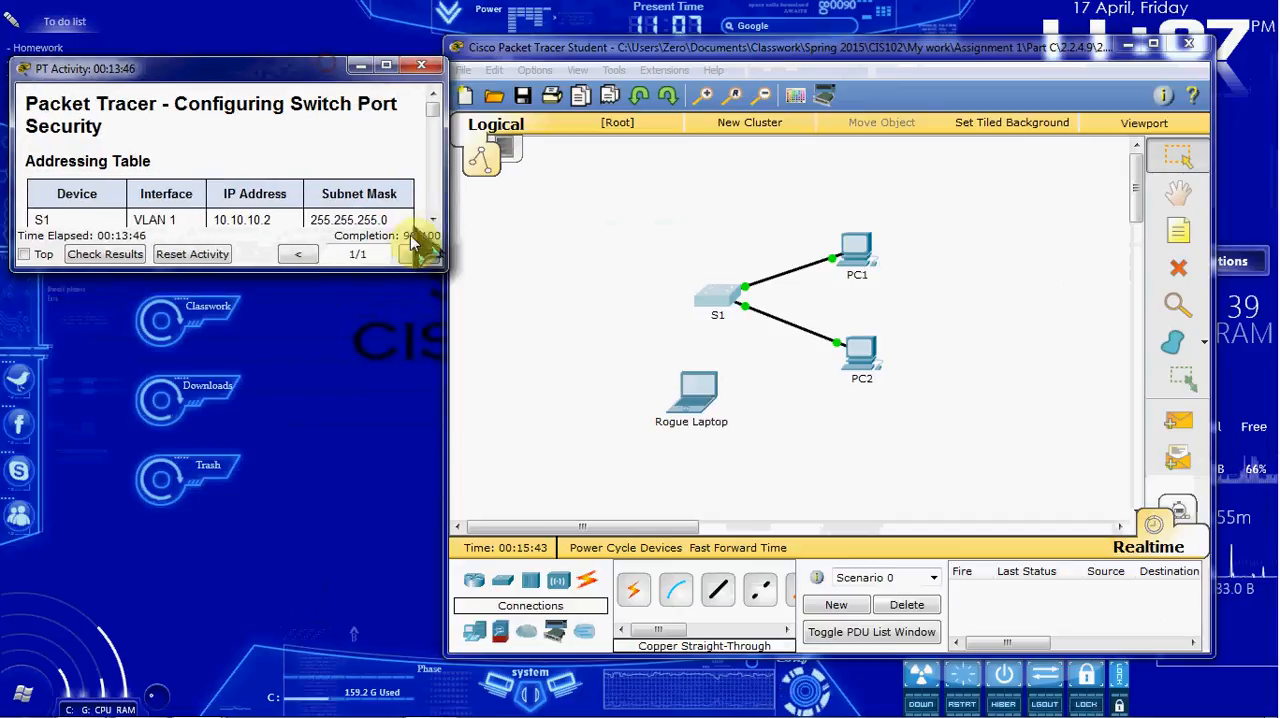
Step: Shut down the interface range g0/1 - 2 on S1 and close the switch's window
{"action": "left_click", "coordinate": [716, 300]}
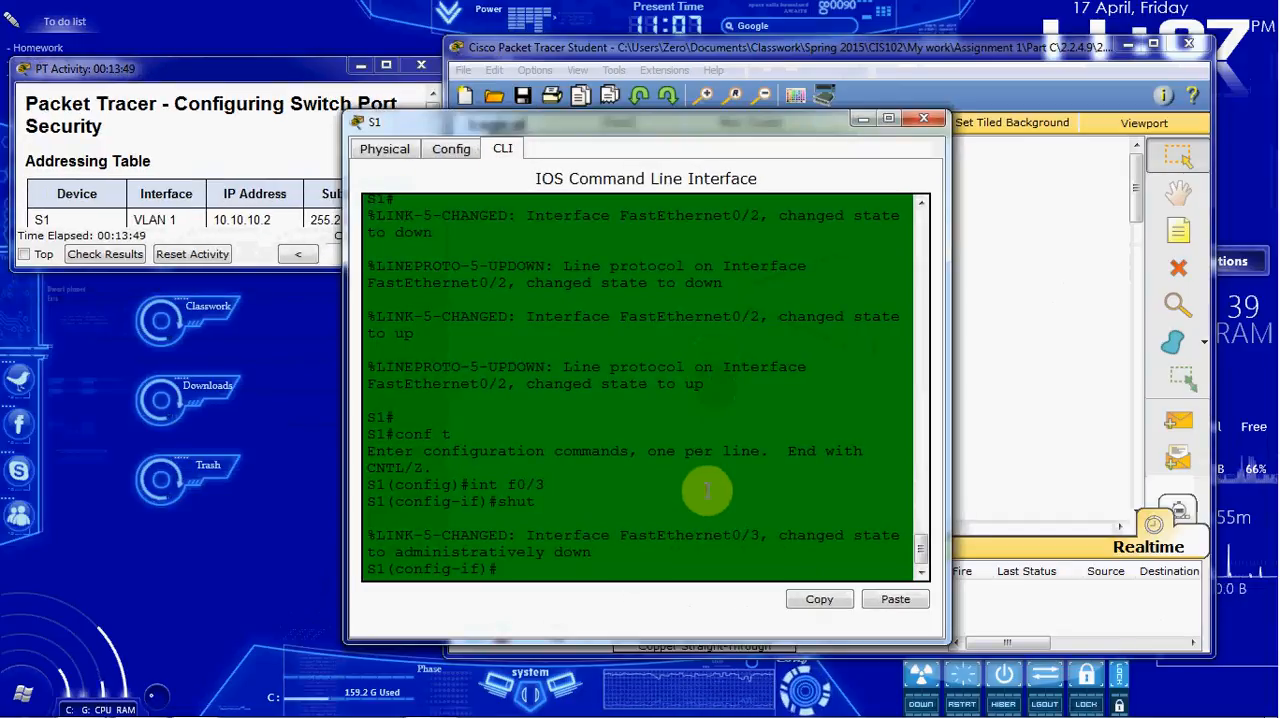
{"action": "type", "text": "int range "}
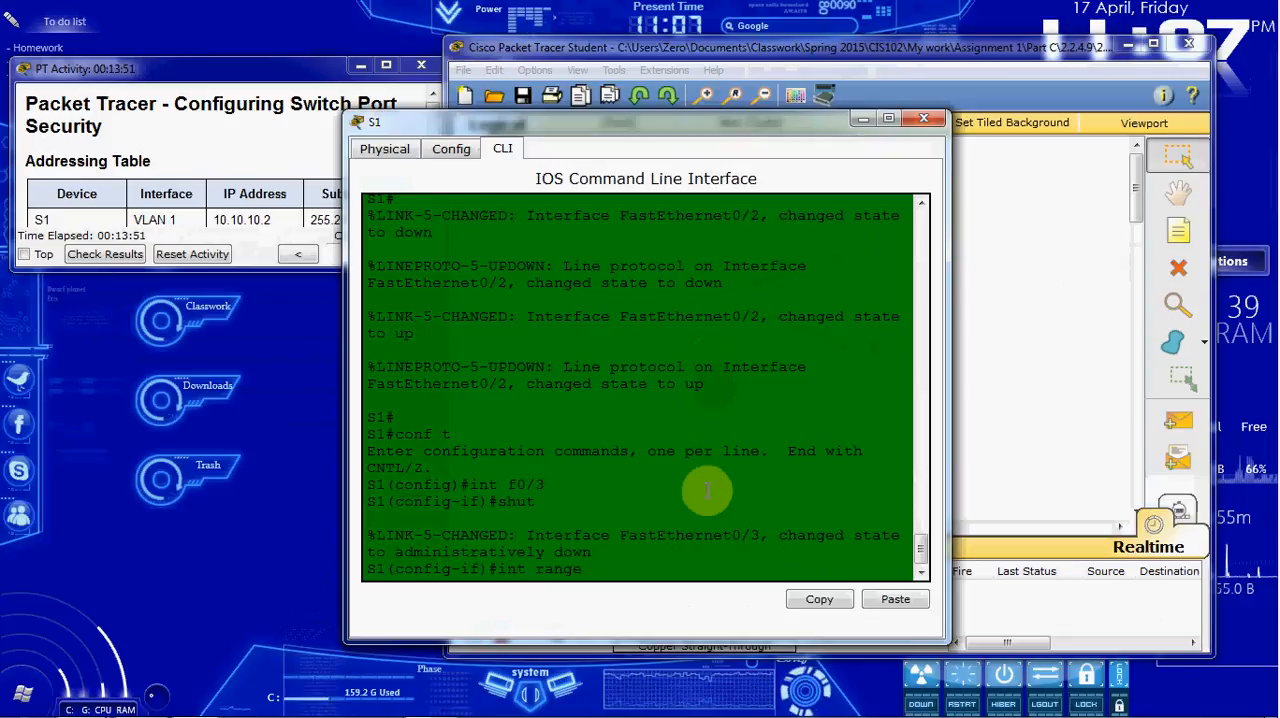
{"action": "type", "text": "g0/1"}
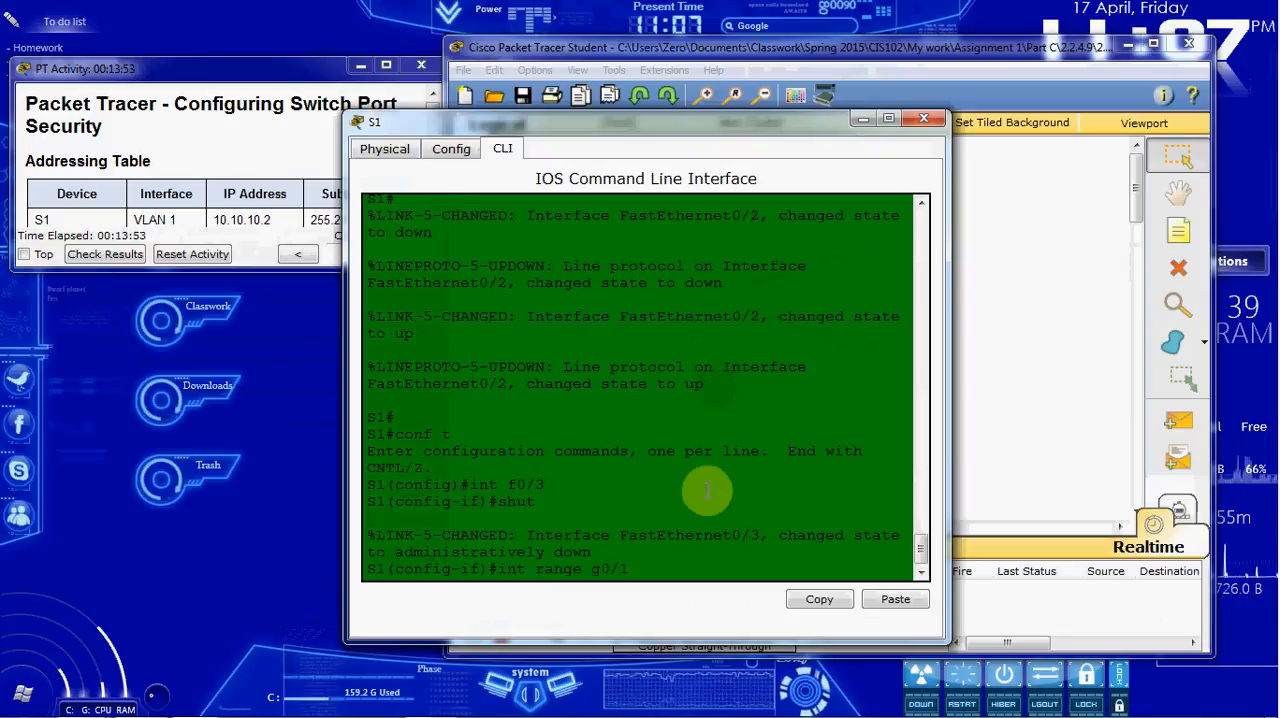
{"action": "type", "text": " - 2"}
{"action": "key", "text": "Return"}
{"action": "type", "text": "shut"}
{"action": "key", "text": "Return"}
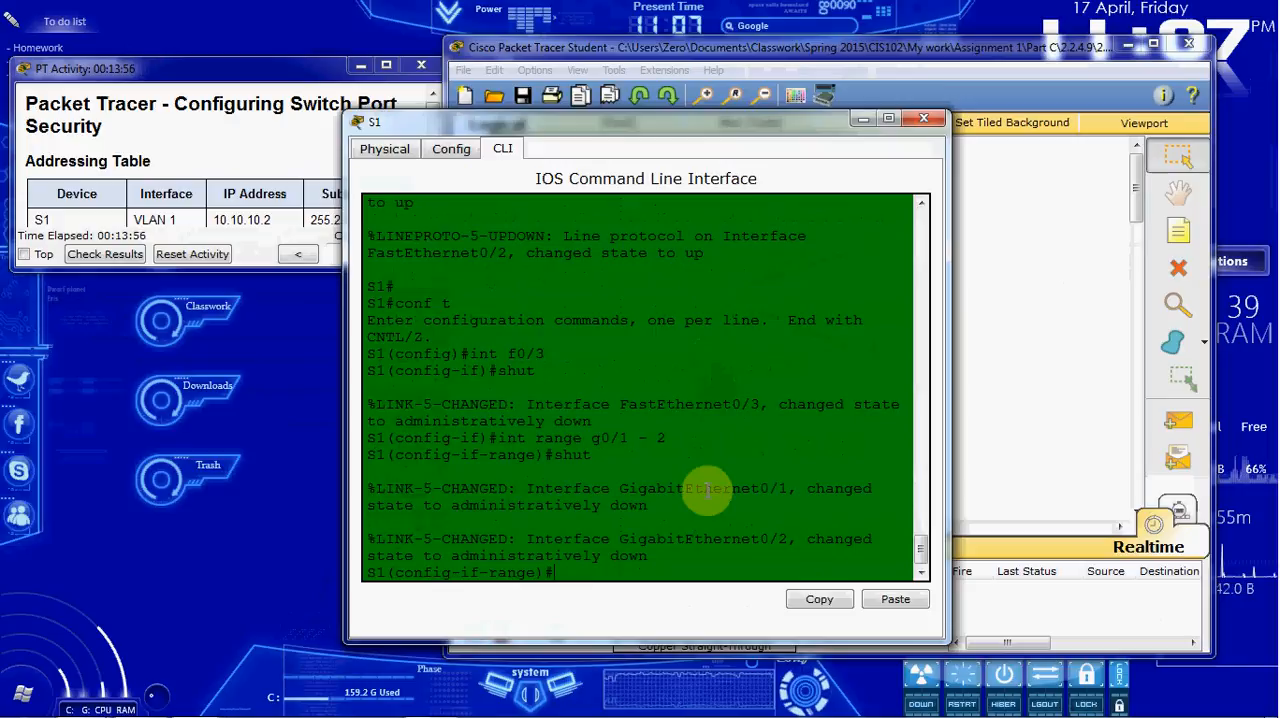
{"action": "left_click", "coordinate": [933, 116]}
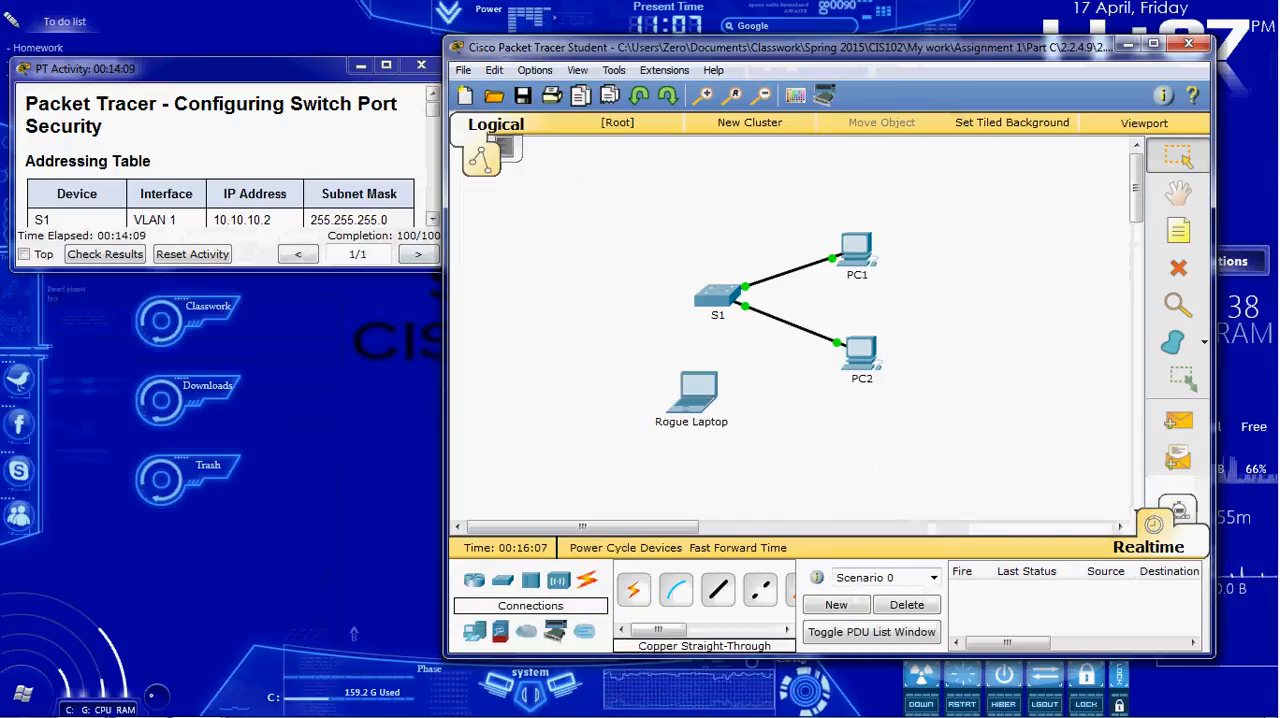
{"action": "mouse_move", "coordinate": [471, 707]}
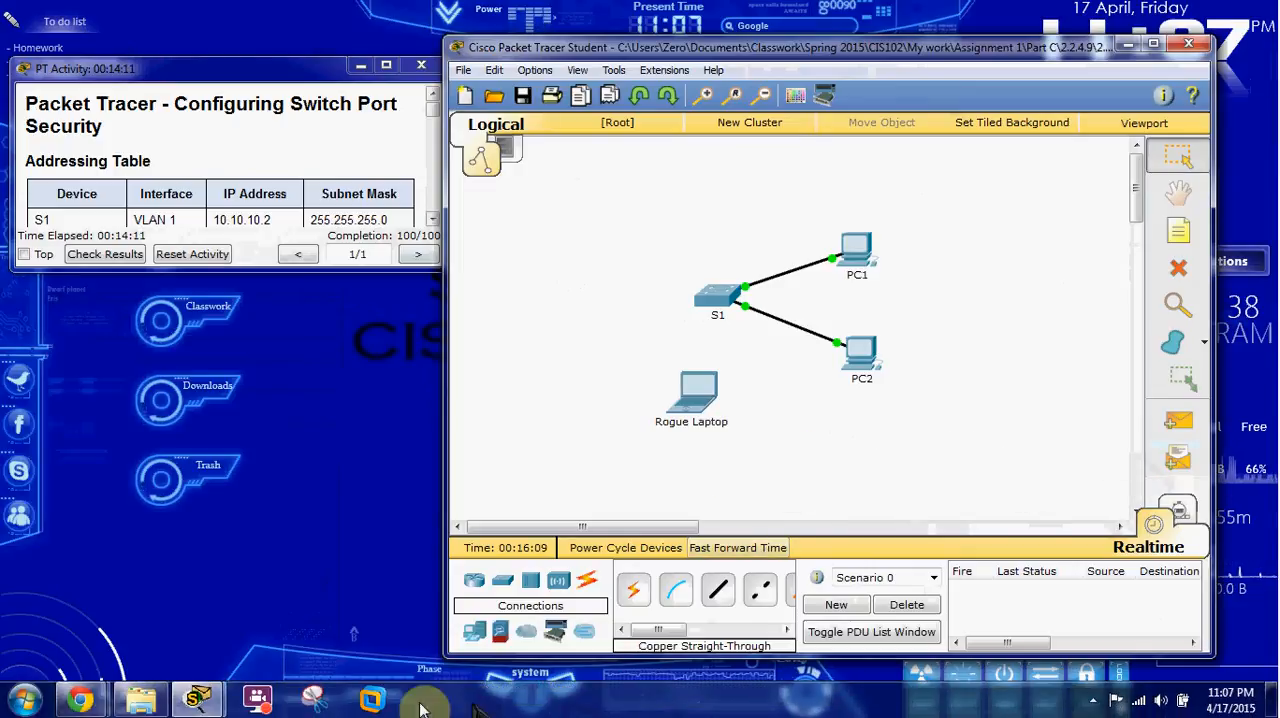
{"action": "left_click", "coordinate": [262, 703]}
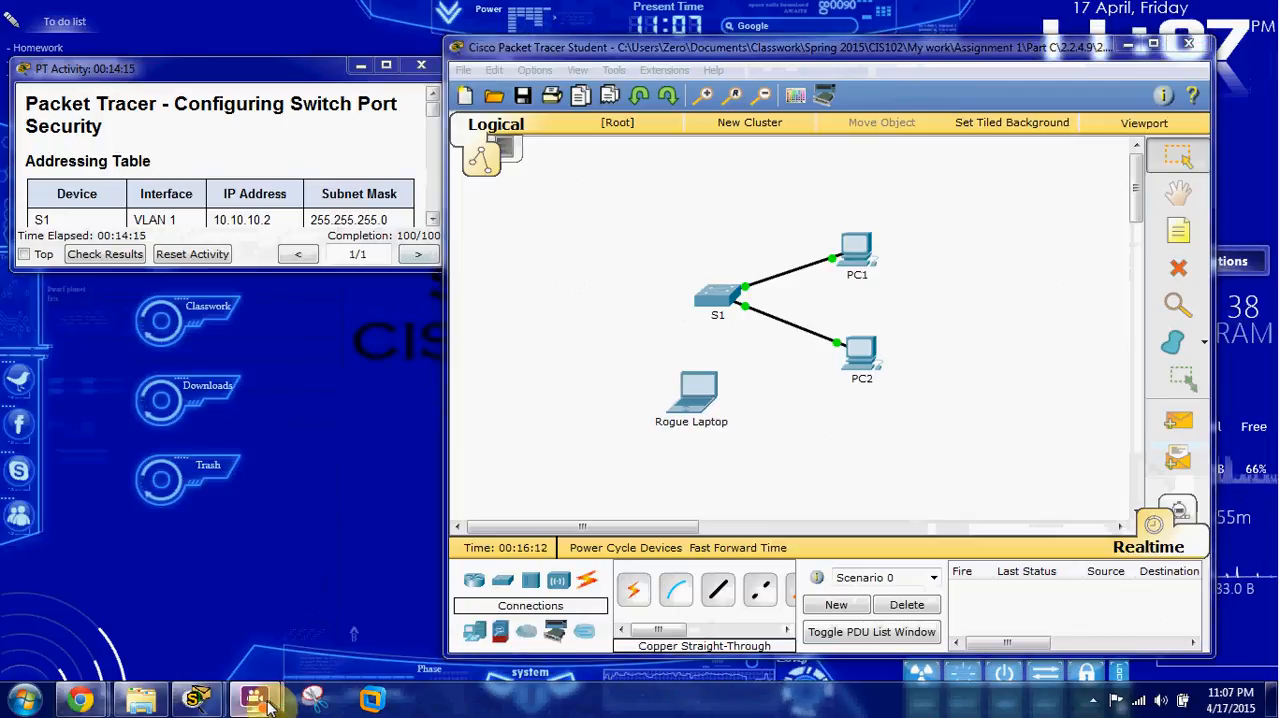
{"action": "left_click", "coordinate": [723, 430]}
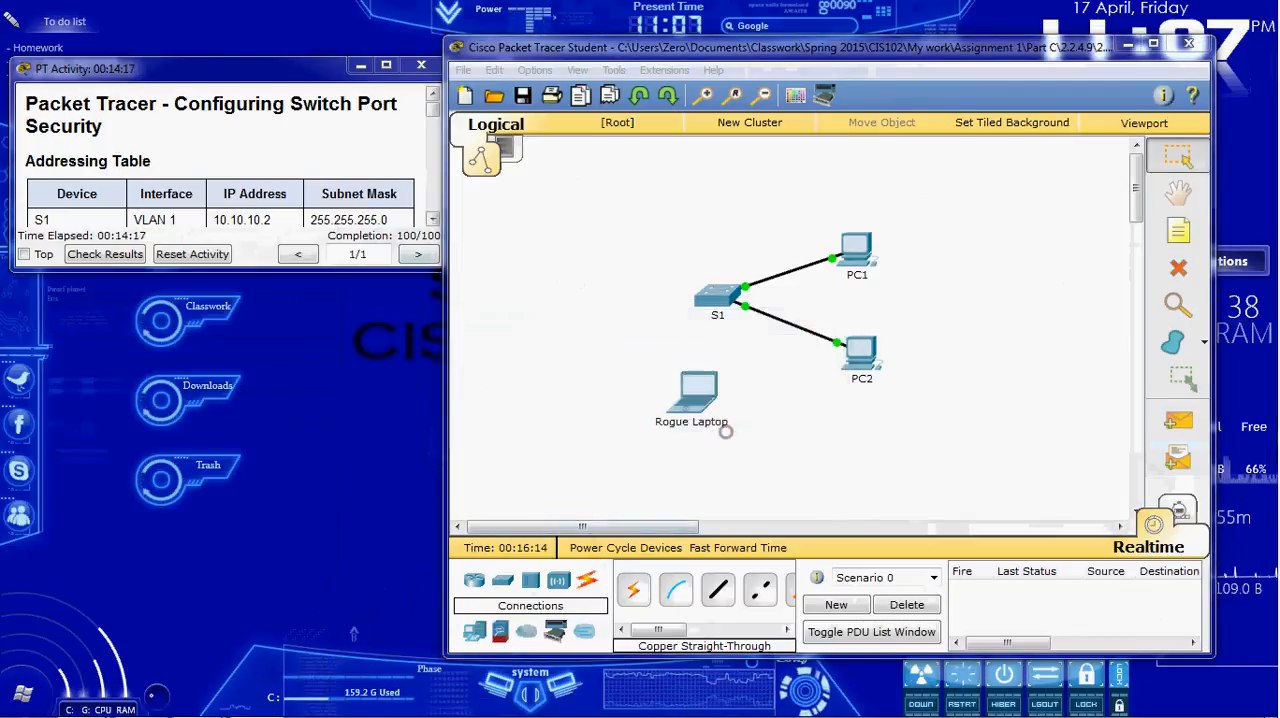